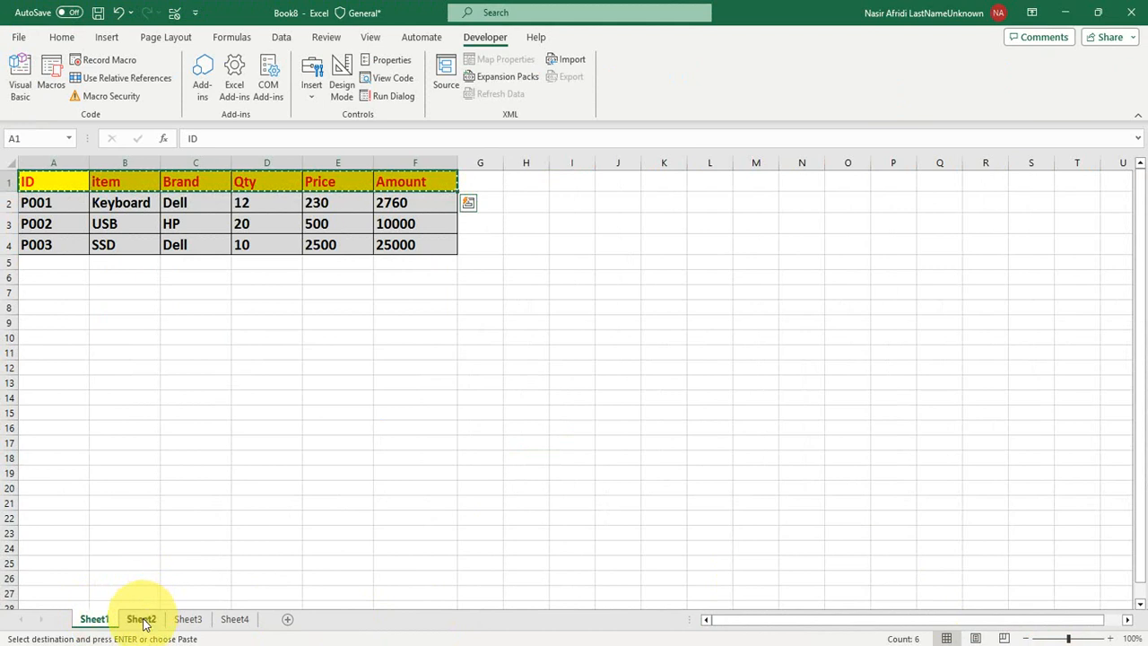
# Step: Enter ID P005, item HDD and brand HP in the data entry form on Sheet2
pyautogui.click(307, 221)
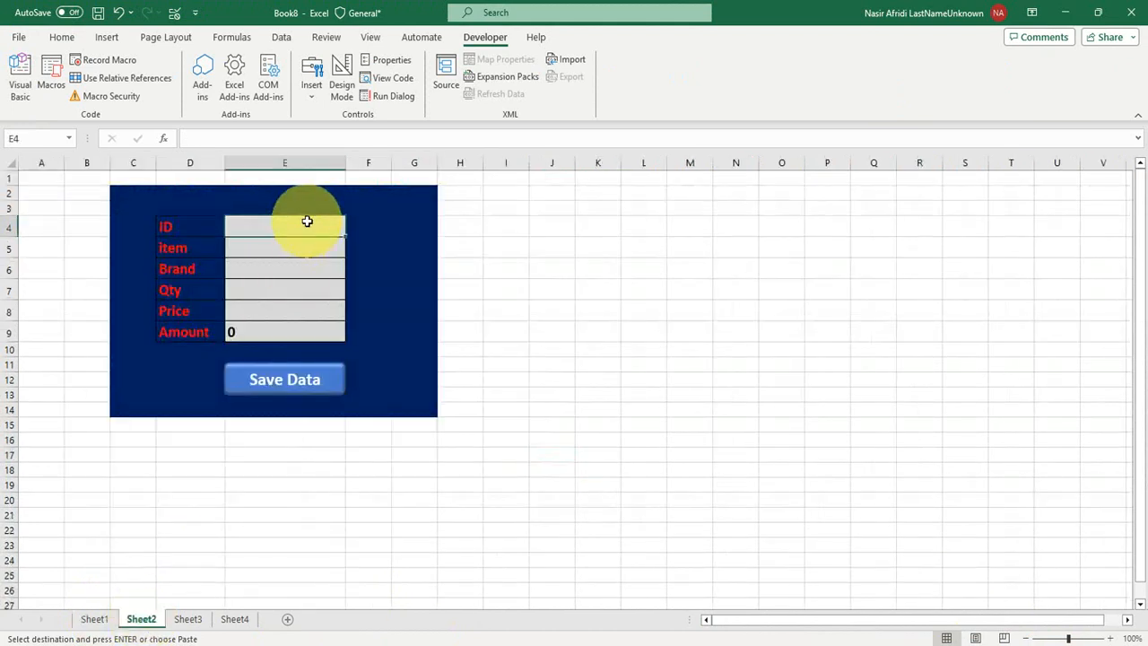
pyautogui.write('P00')
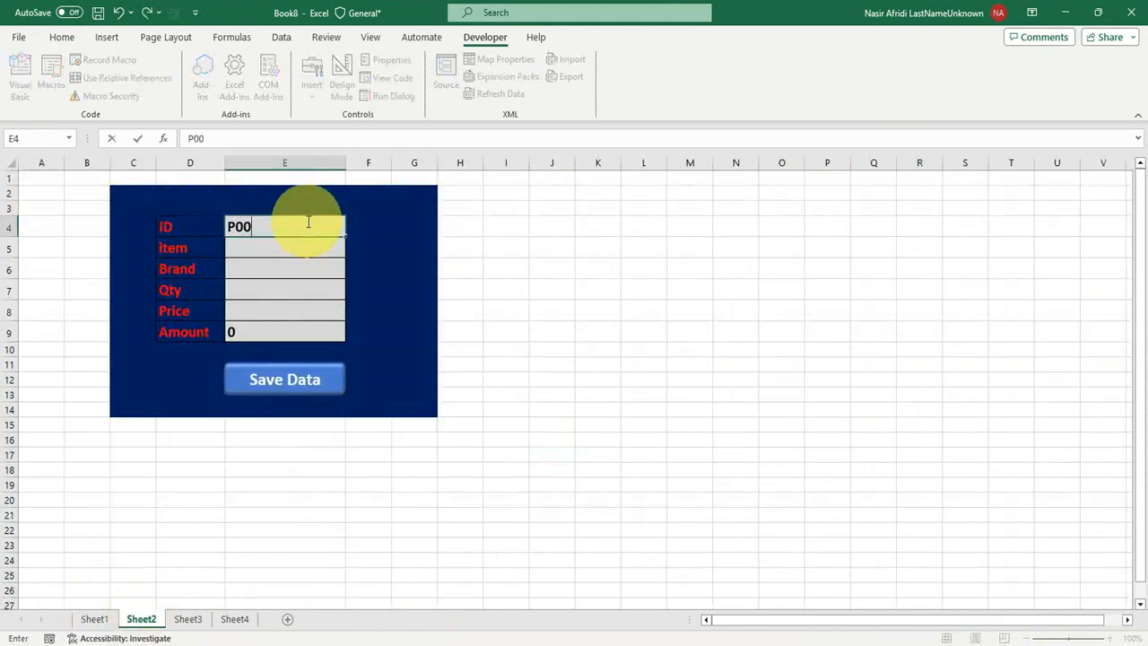
pyautogui.write('5')
pyautogui.press('Return')
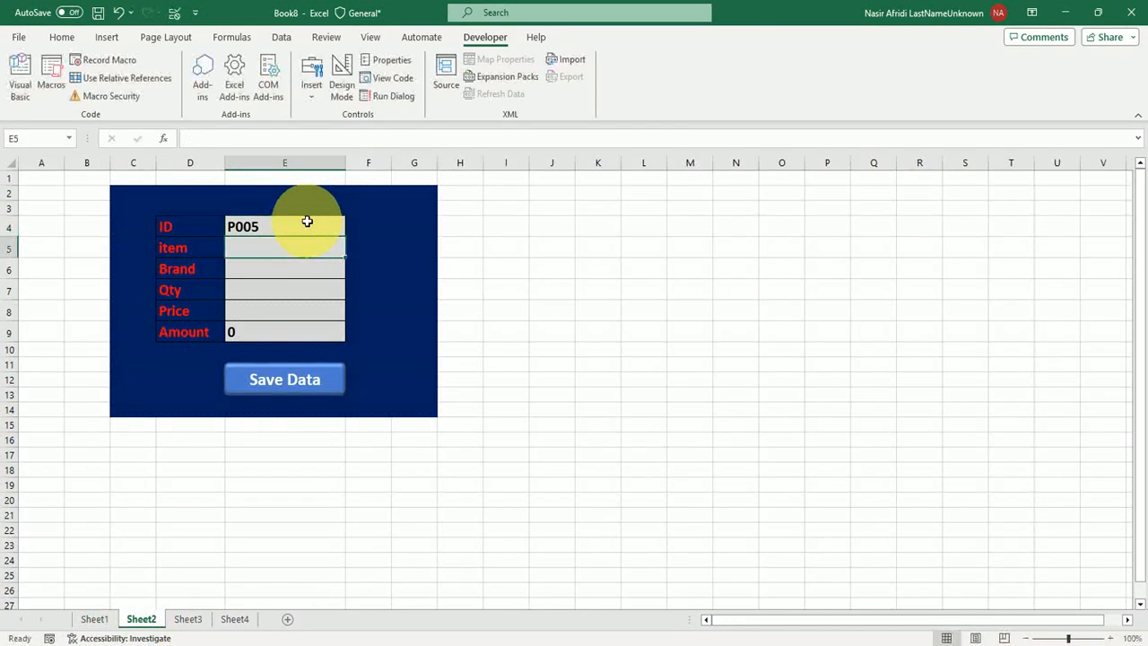
pyautogui.write('HDD')
pyautogui.press('Return')
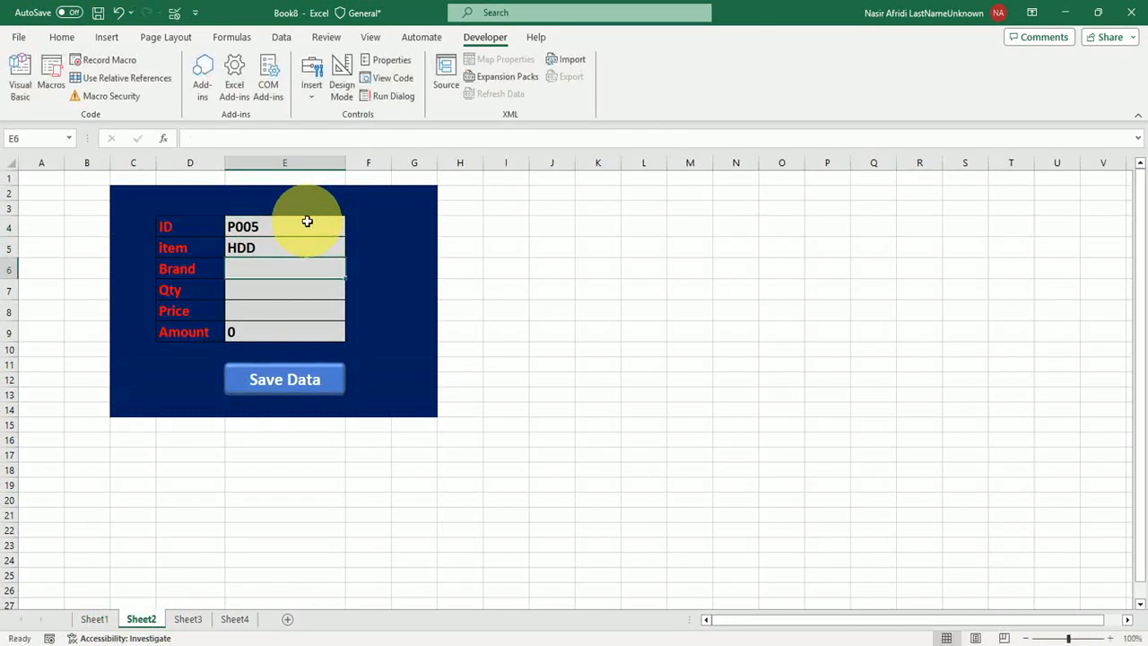
pyautogui.write('HP')
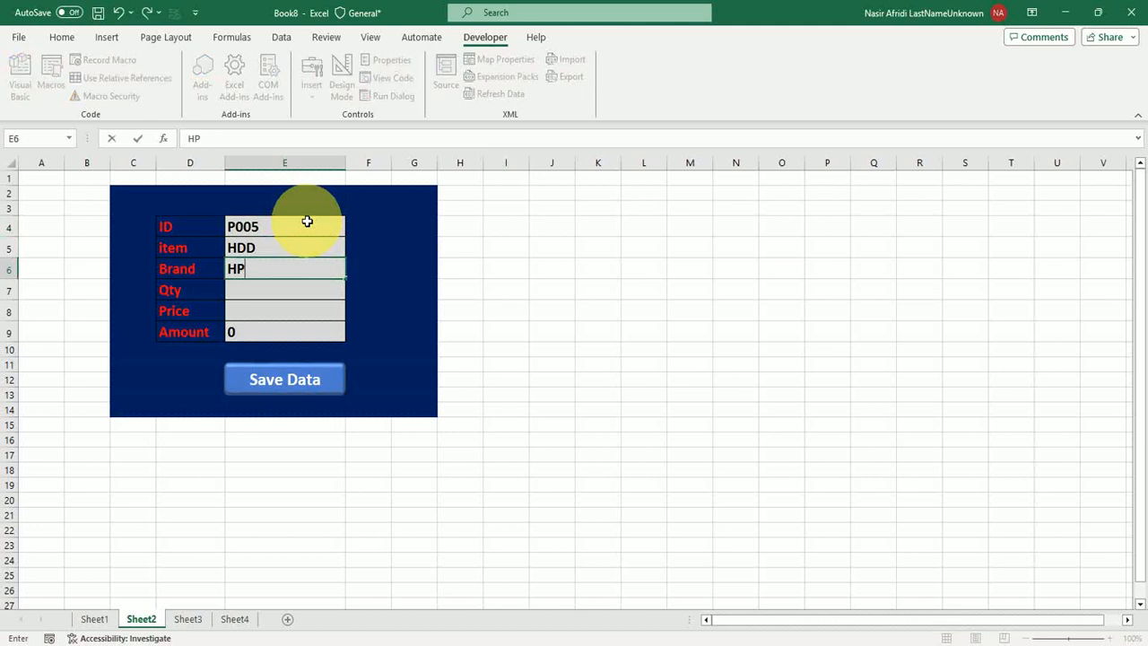
pyautogui.press('Return')
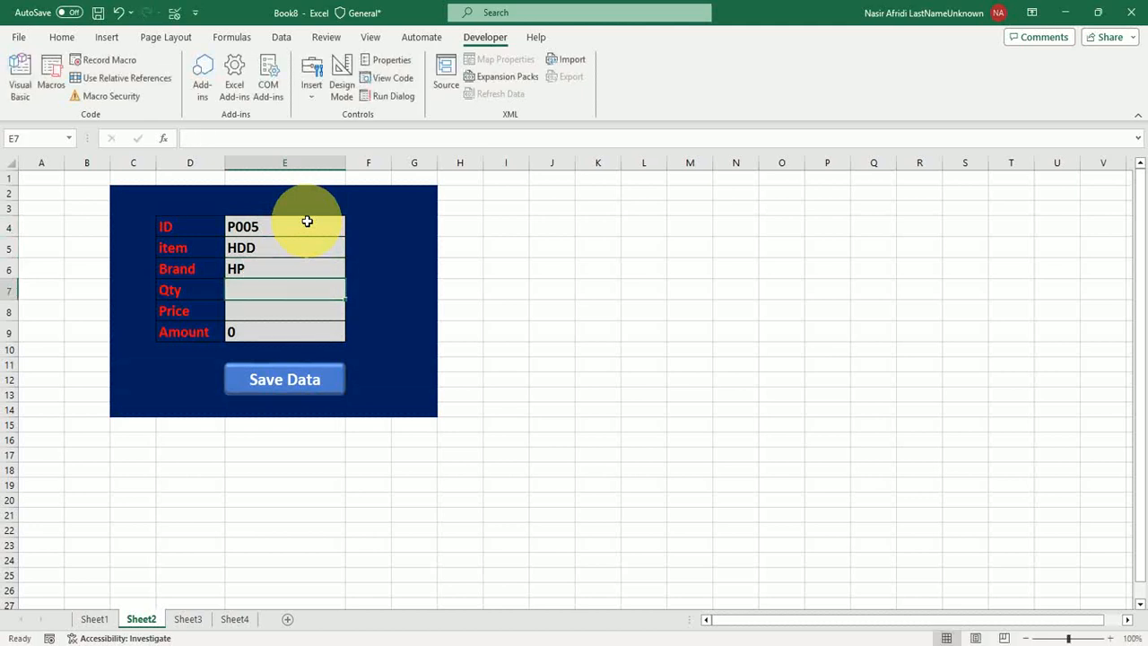
# Step: Enter quantity 20 and price 2500 in the form, and save the record with the form's Save Data macro
pyautogui.write('20')
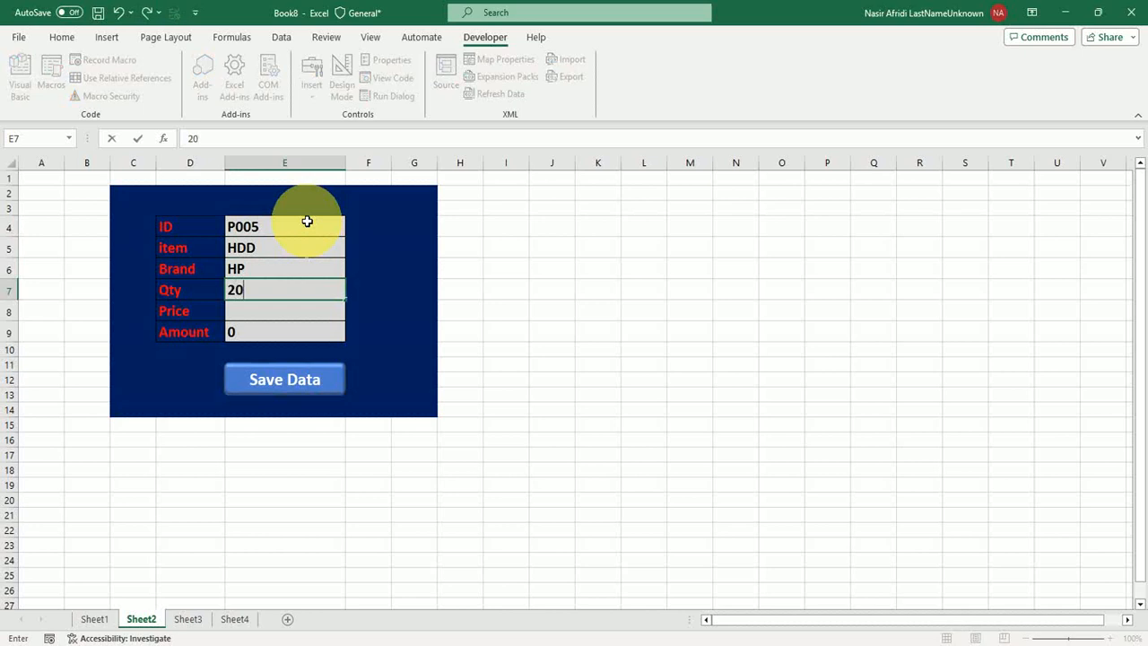
pyautogui.press('Return')
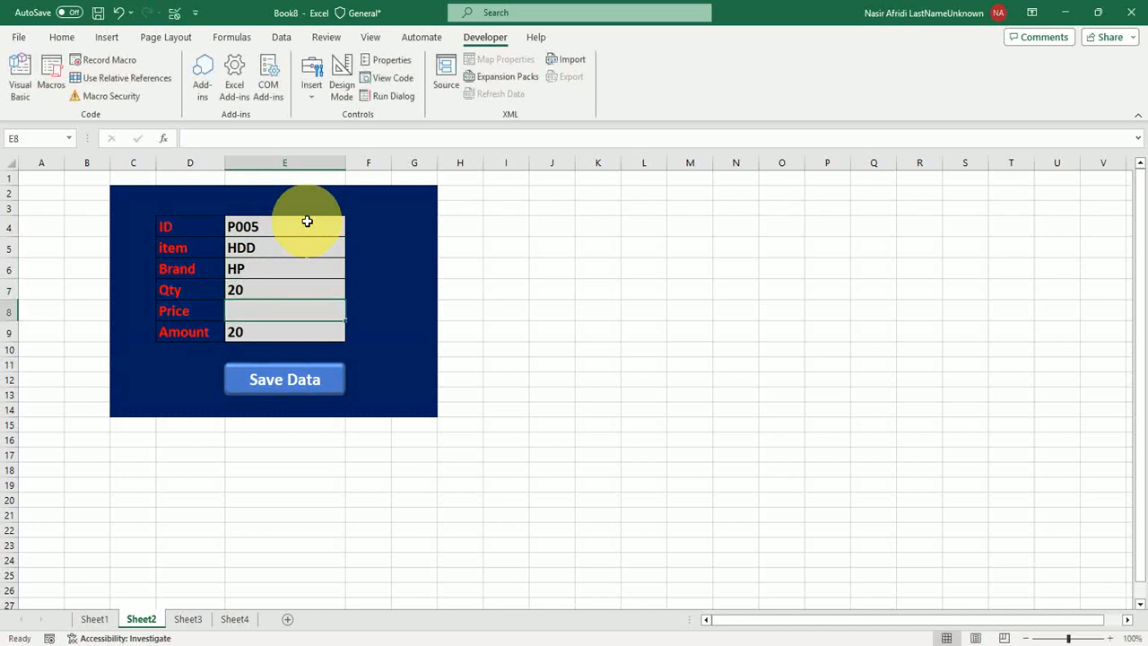
pyautogui.write('2500')
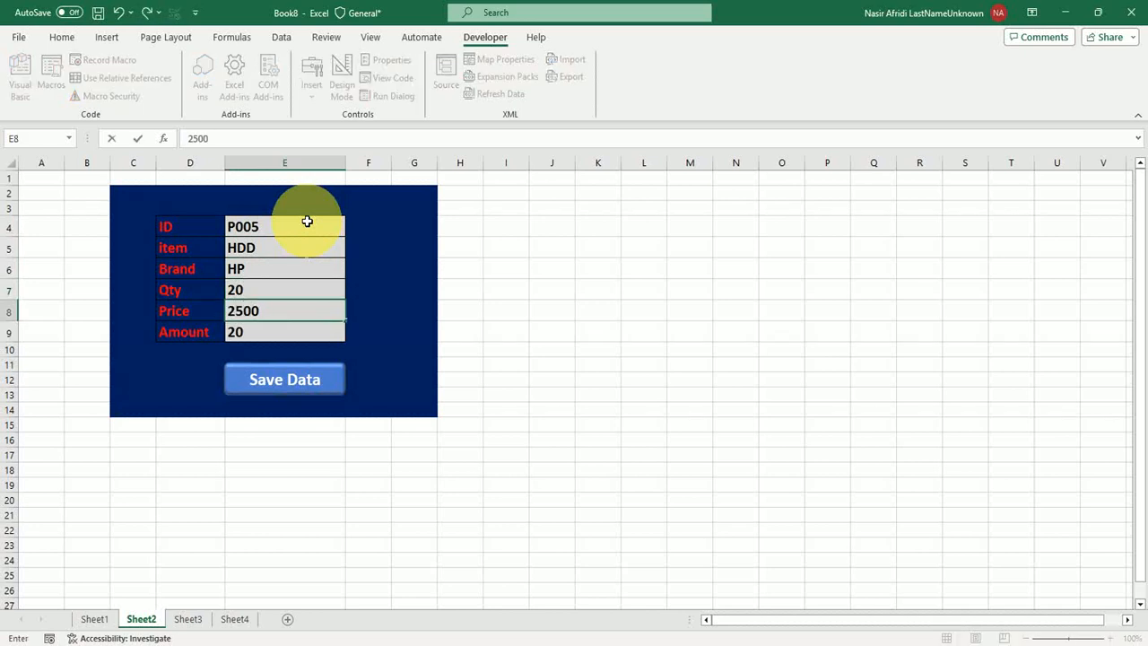
pyautogui.press('Return')
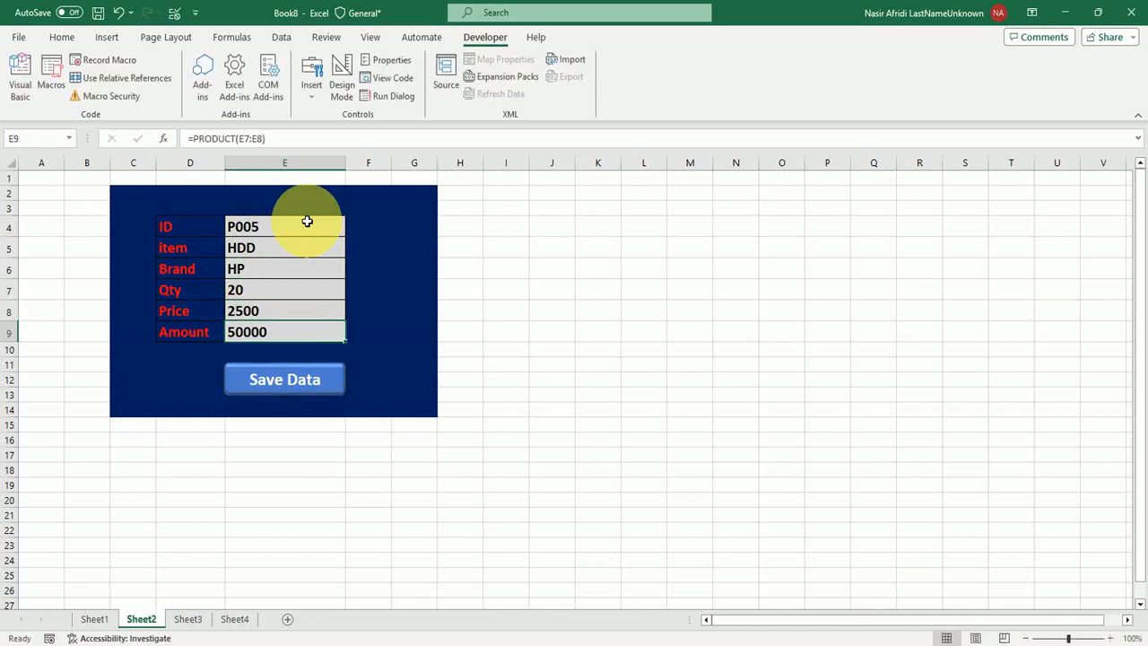
pyautogui.click(287, 380)
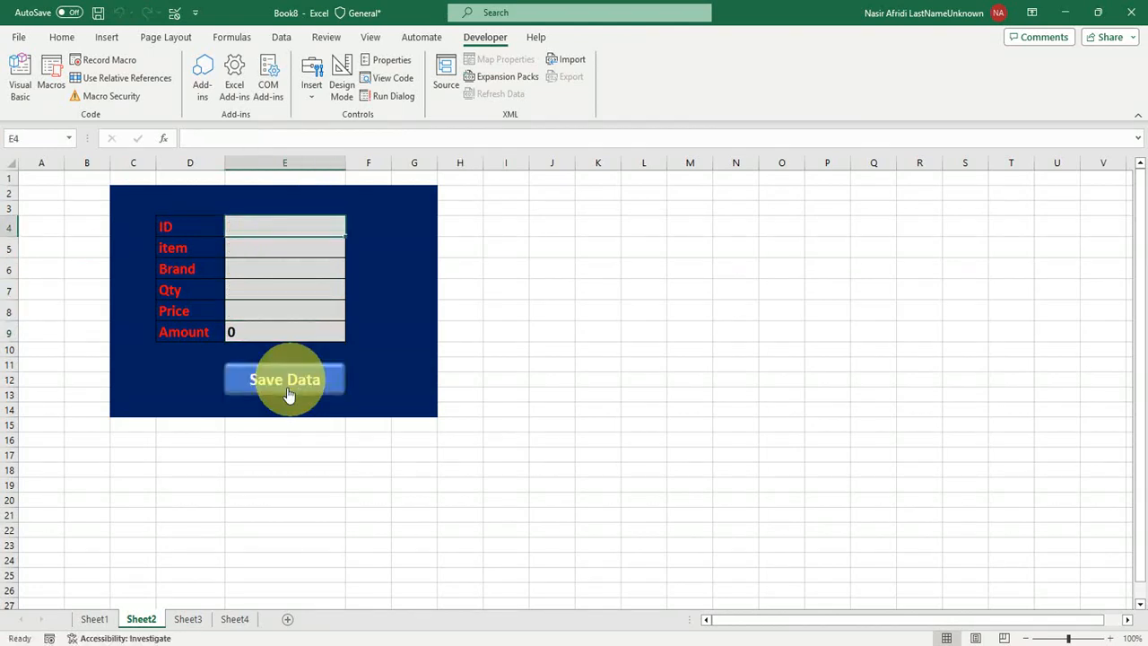
# Step: Check the newly saved record in the table on Sheet1 and return to the form on Sheet2
pyautogui.click(94, 619)
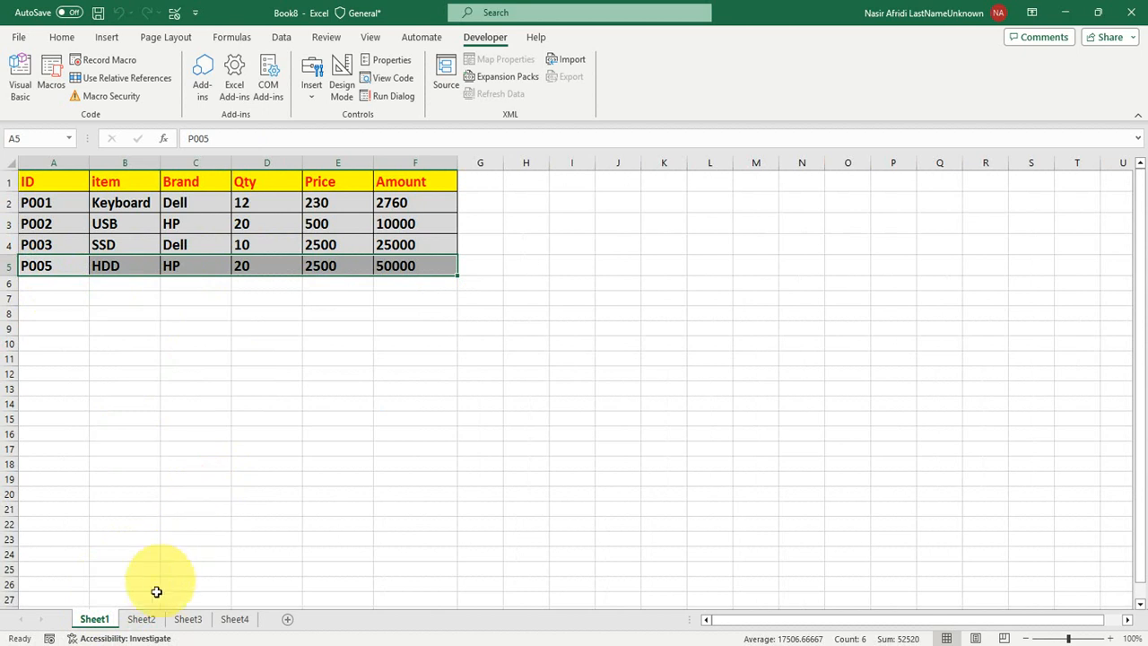
pyautogui.click(141, 618)
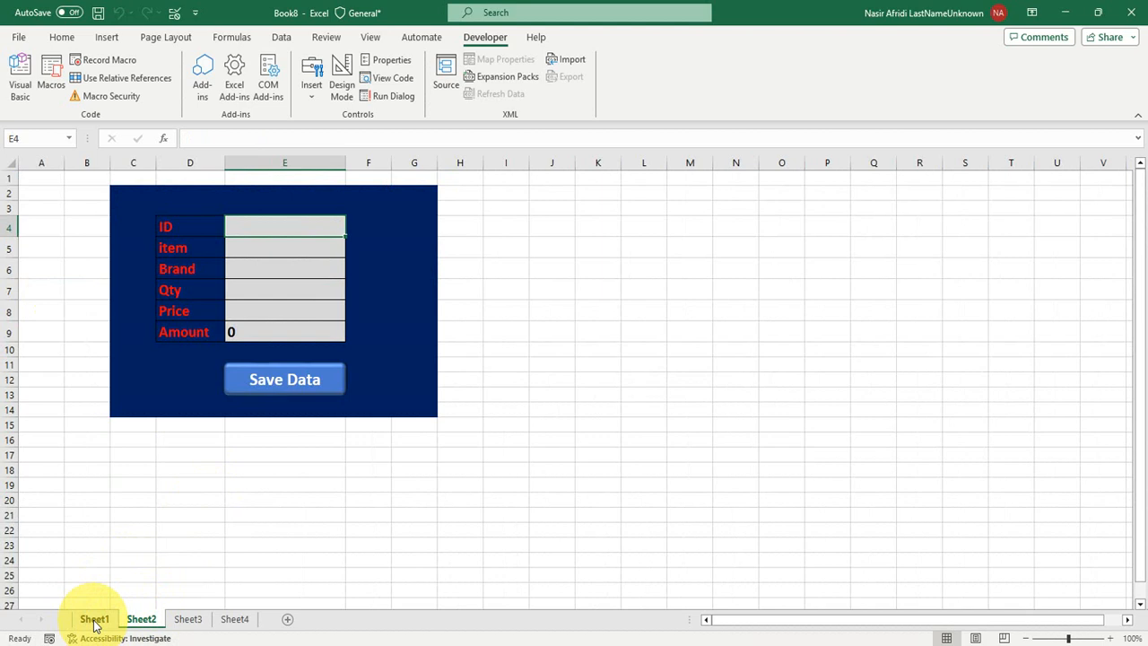
# Step: Switch to the Book9 workbook and copy the header row A1:F1 from Sheet1
pyautogui.click(1066, 14)
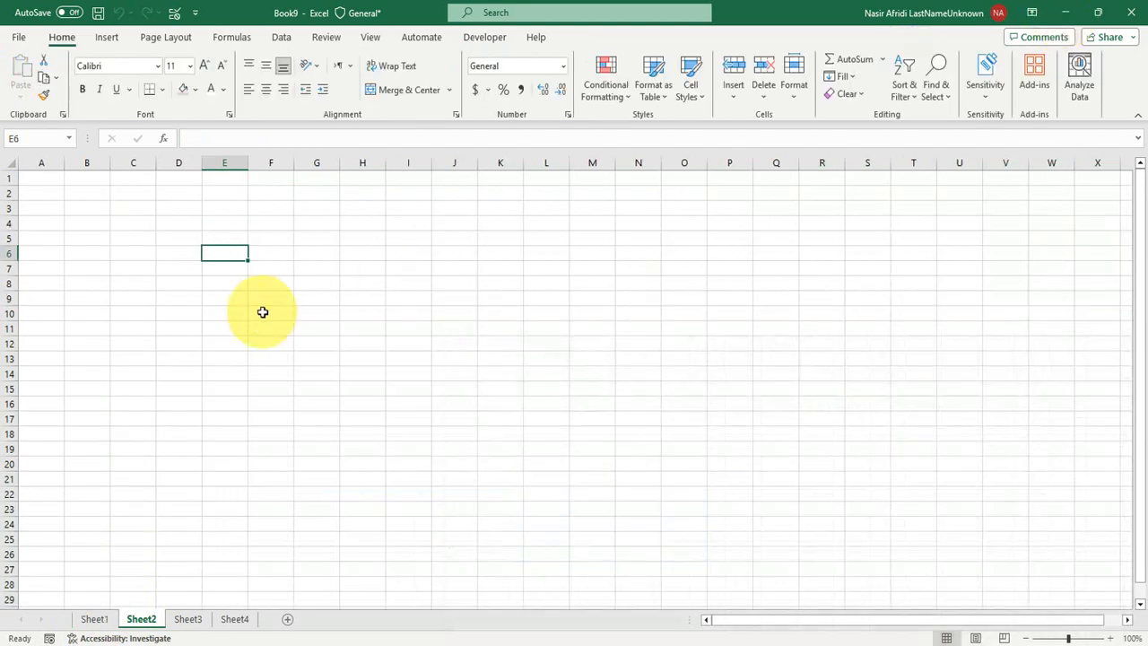
pyautogui.click(94, 619)
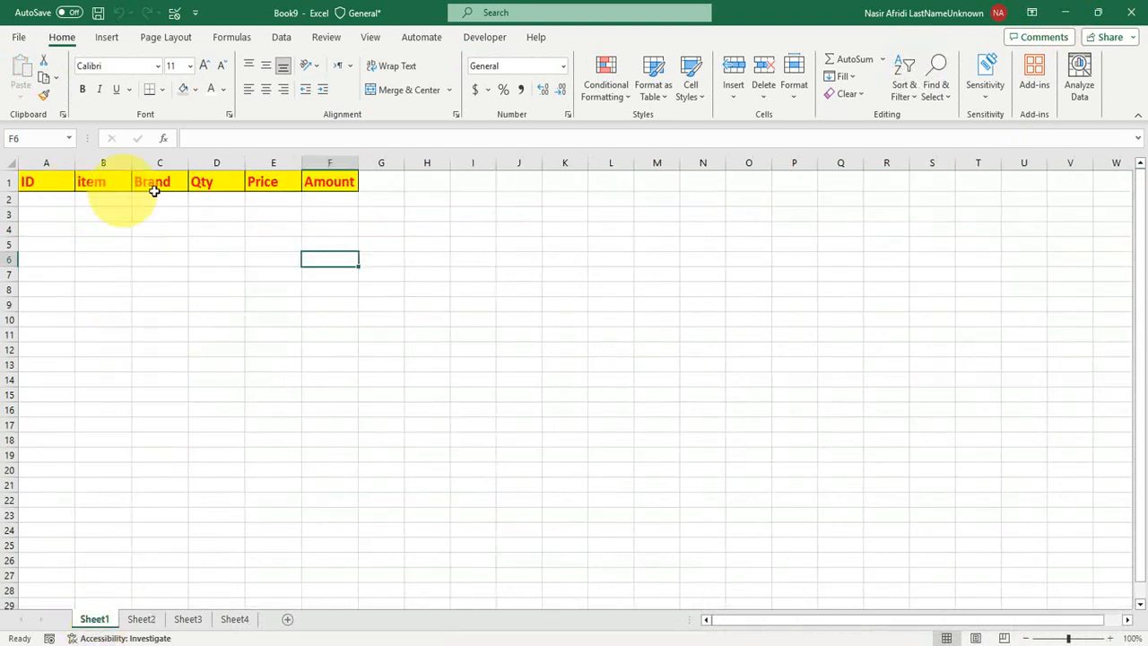
pyautogui.click(141, 619)
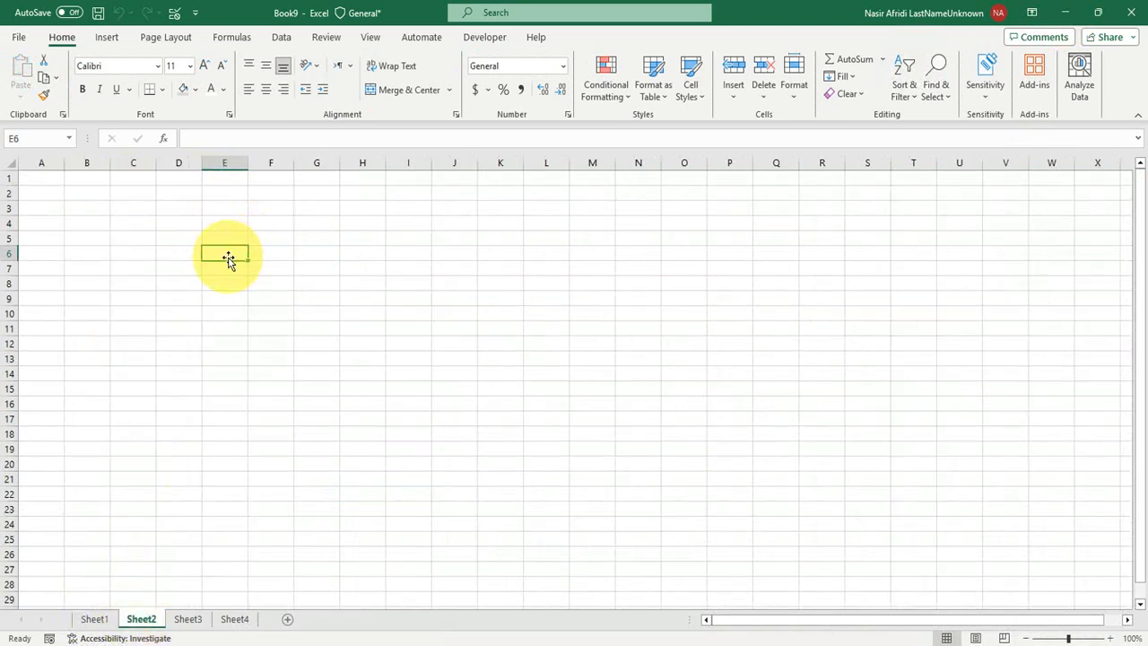
pyautogui.click(95, 619)
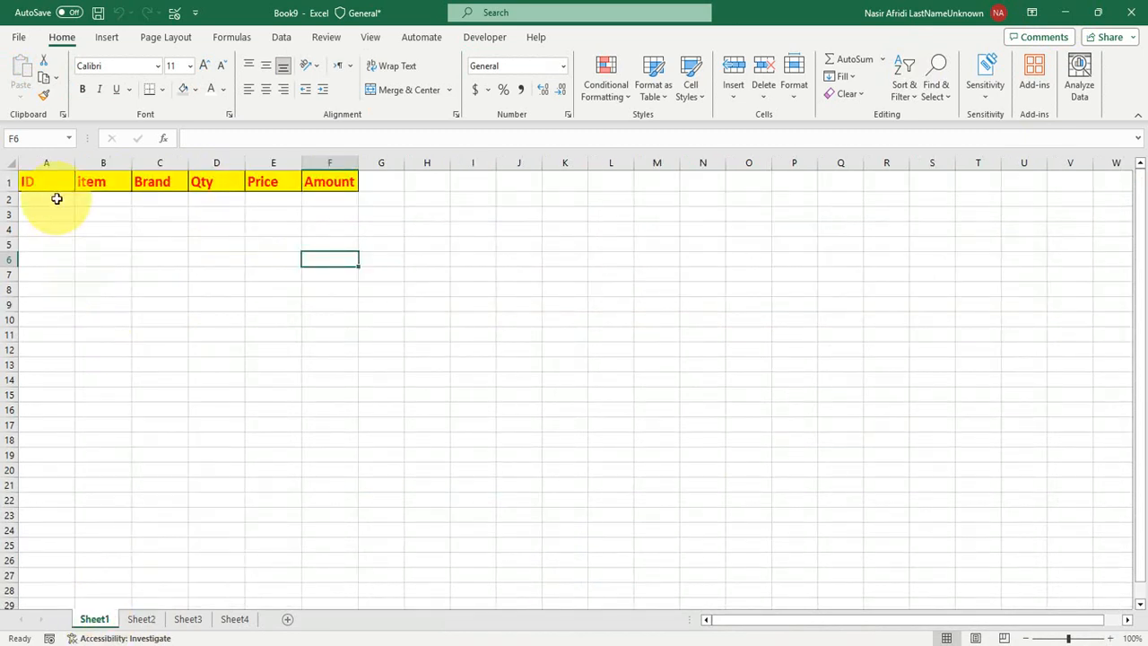
pyautogui.click(34, 183)
pyautogui.moveTo(34, 183); pyautogui.dragTo(313, 176)
pyautogui.hotkey('ctrl', 'c')
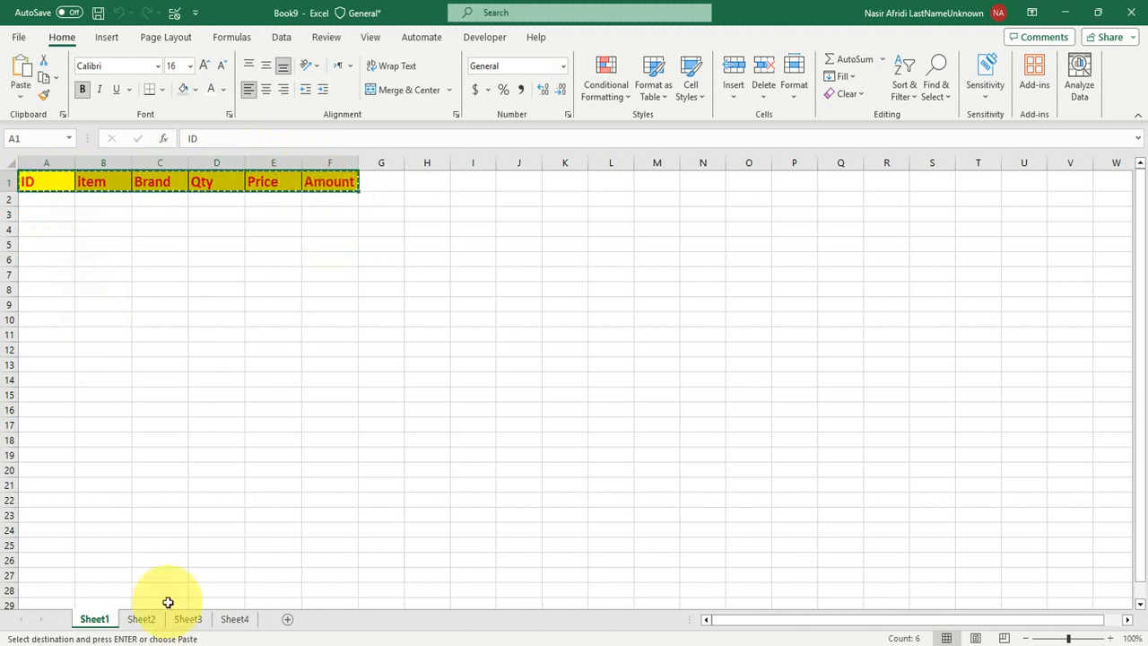
# Step: Paste the copied headers transposed at E6 on Sheet2 and widen column E to fit the labels
pyautogui.click(139, 619)
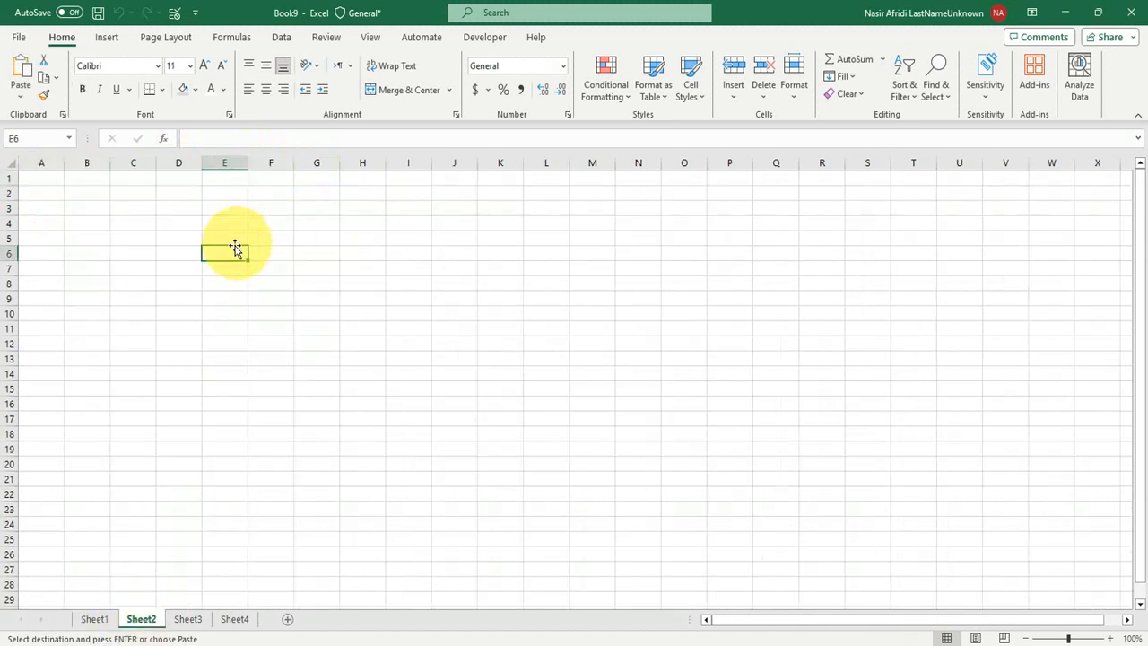
pyautogui.rightClick(227, 250)
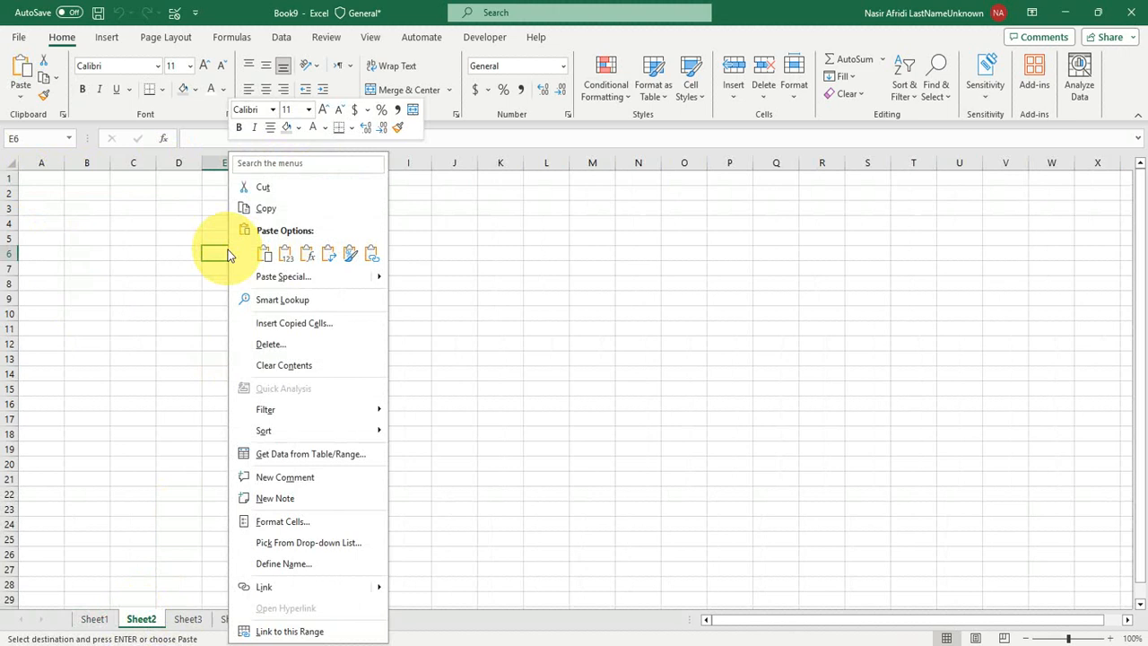
pyautogui.click(273, 278)
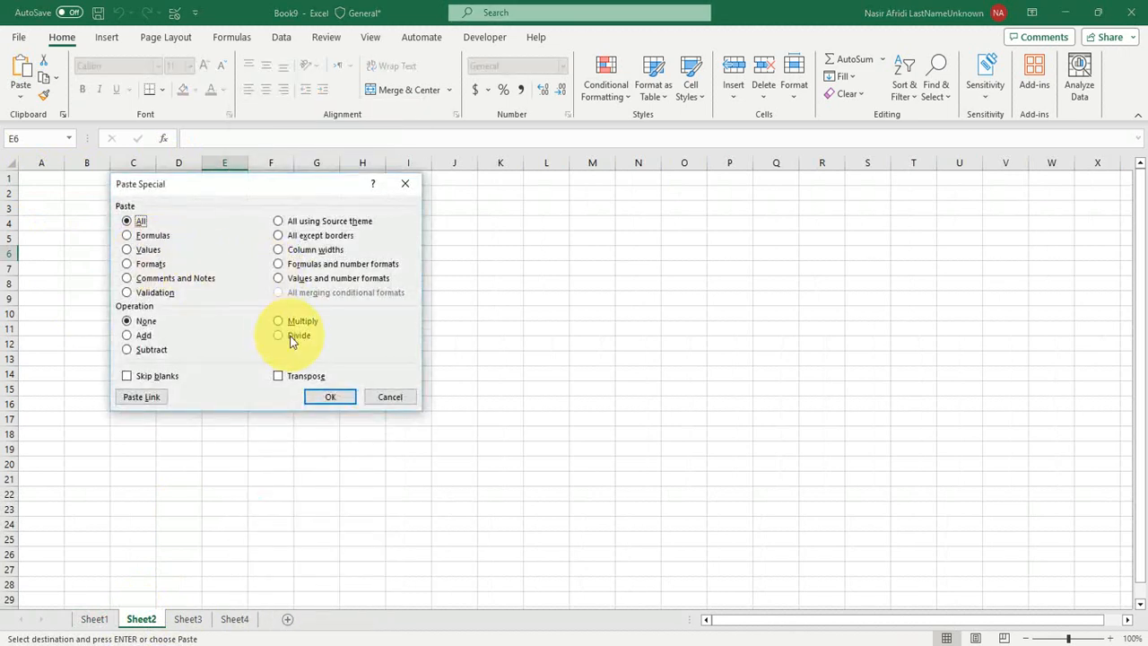
pyautogui.click(295, 375)
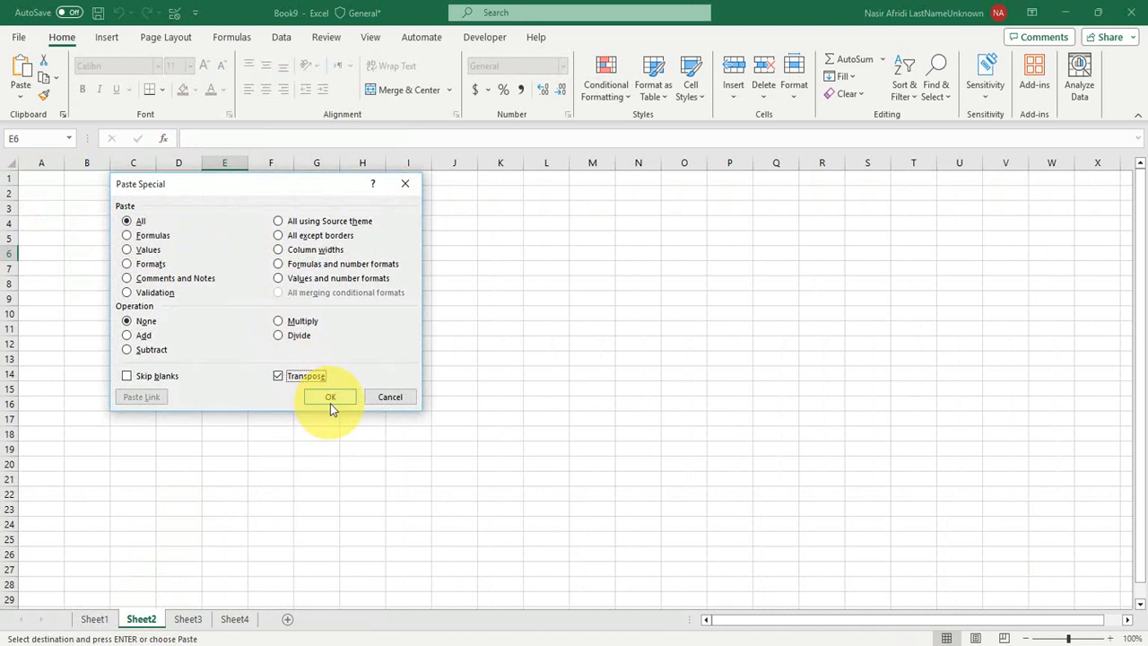
pyautogui.click(330, 398)
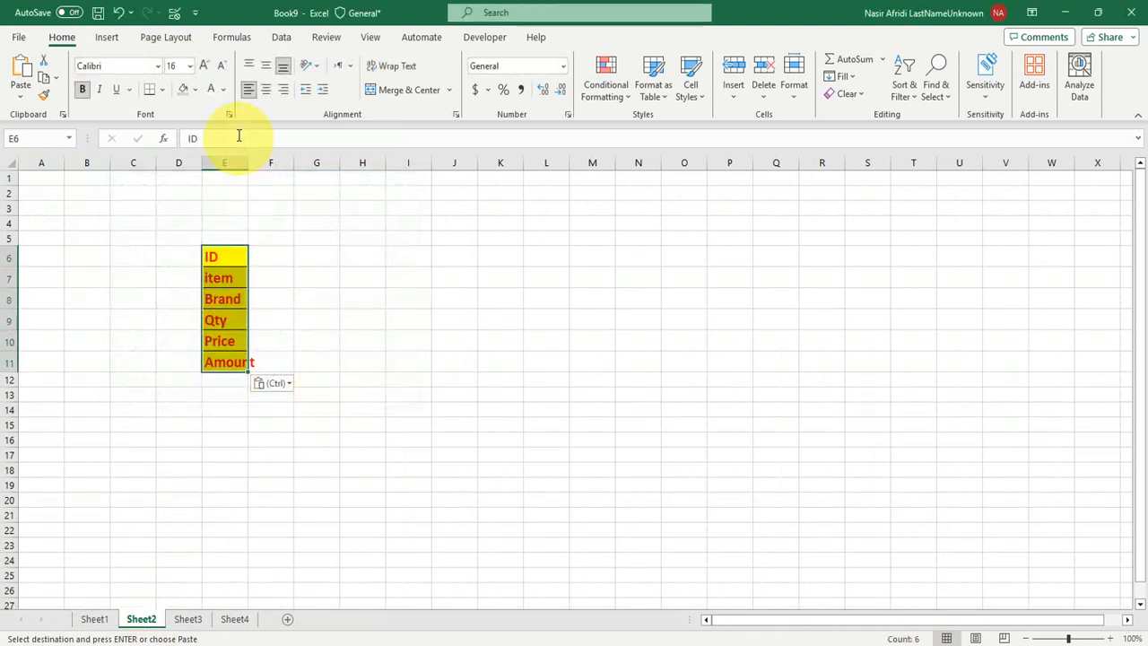
pyautogui.moveTo(244, 162); pyautogui.dragTo(276, 162)
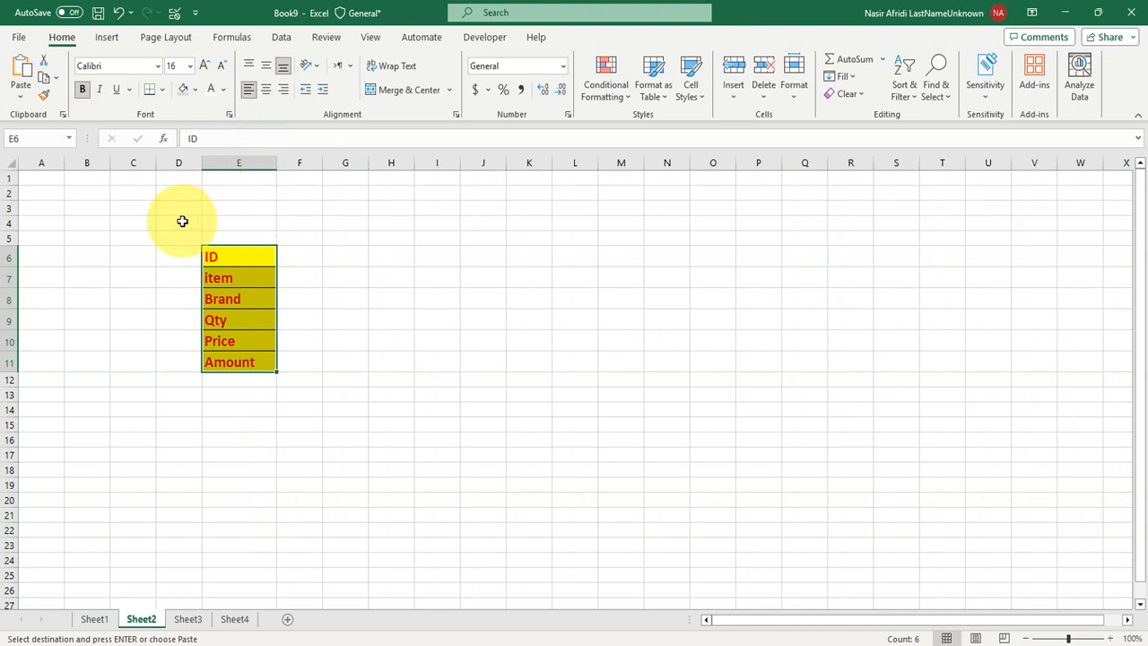
# Step: Fill the range D4:H17 around the labels with dark blue as the form background
pyautogui.moveTo(182, 222)
pyautogui.mouseDown()
pyautogui.moveTo(461, 354)
pyautogui.moveTo(398, 418)
pyautogui.moveTo(397, 449)
pyautogui.mouseUp()
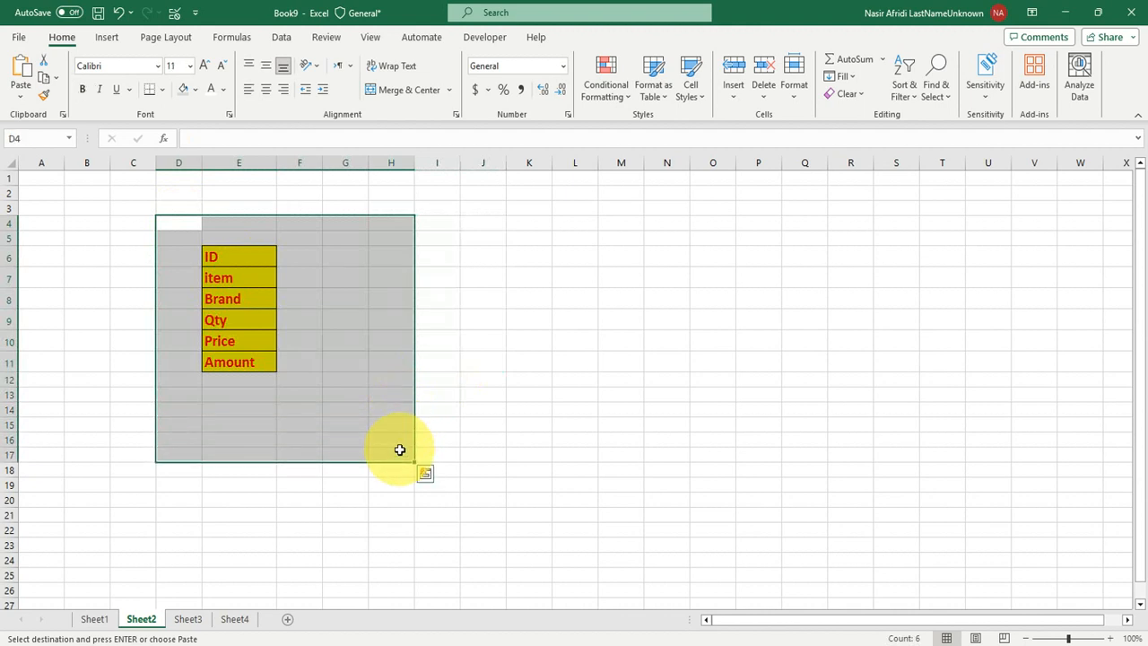
pyautogui.click(199, 93)
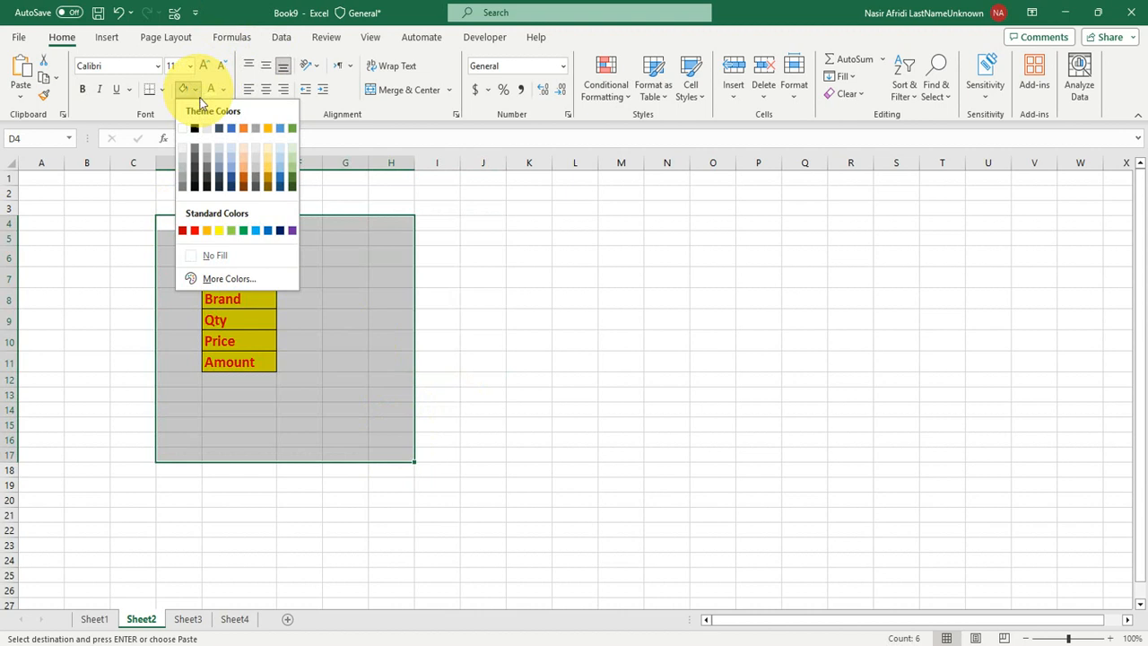
pyautogui.click(280, 232)
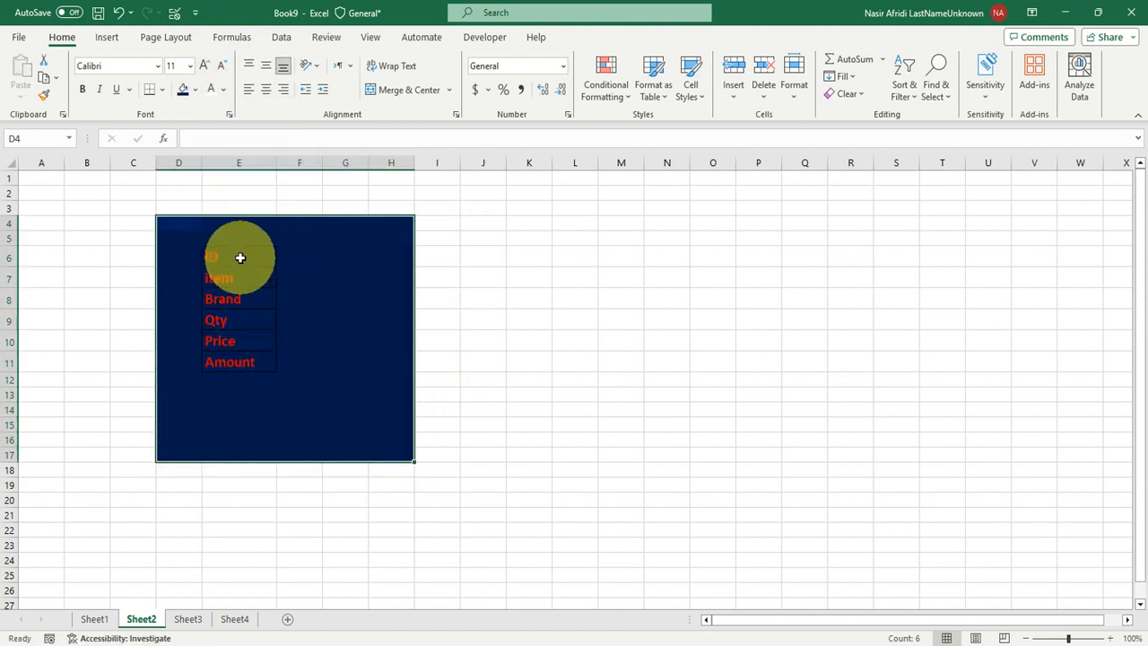
# Step: Set the labels in E6:E11 to white text at font size 18
pyautogui.moveTo(238, 257); pyautogui.dragTo(230, 360)
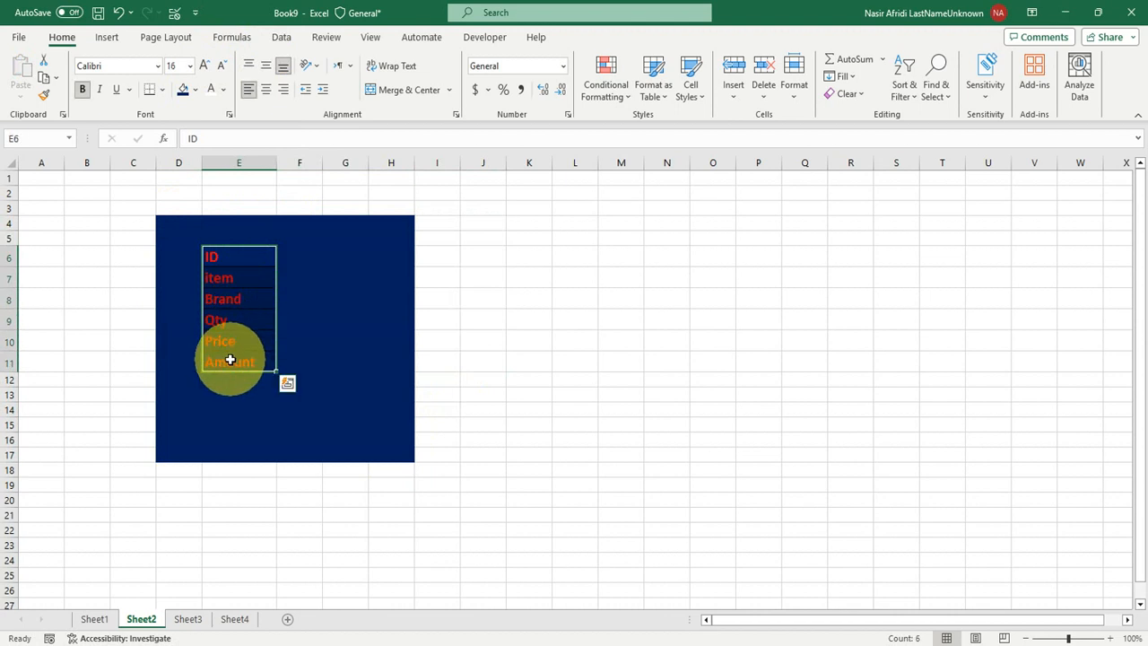
pyautogui.click(213, 95)
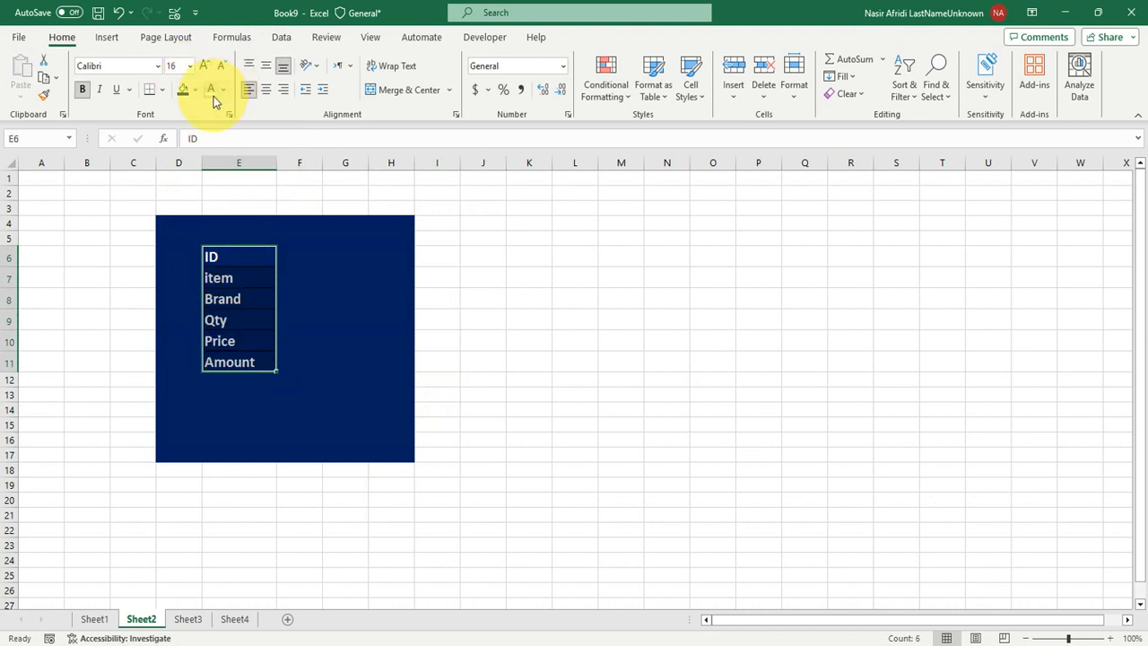
pyautogui.click(204, 67)
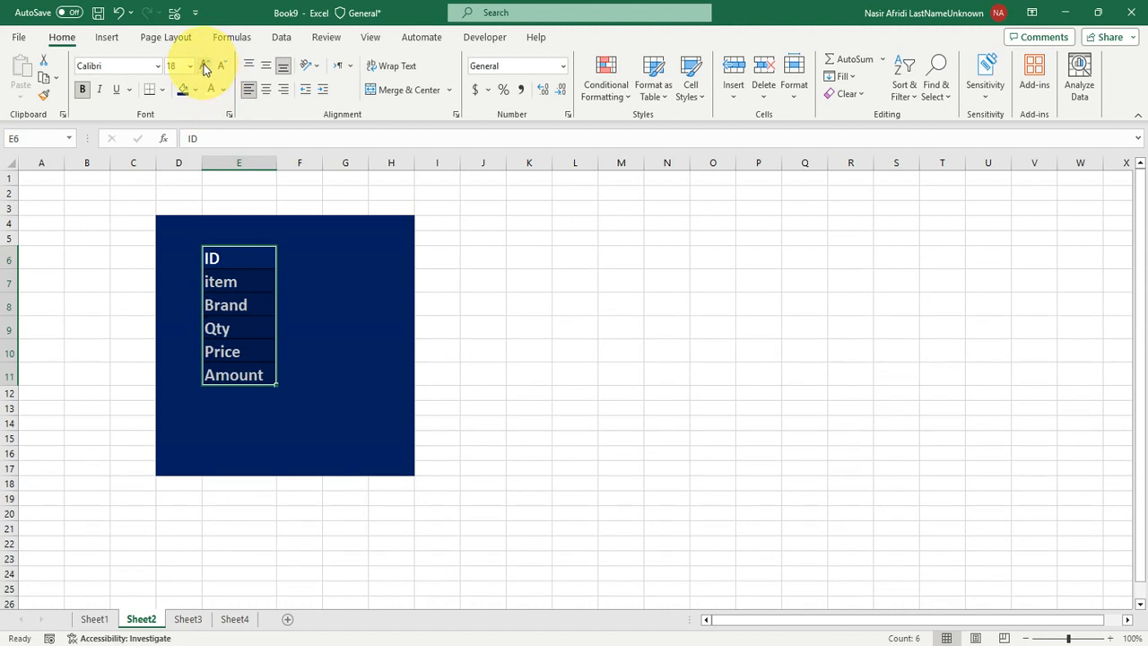
# Step: Widen column F and format the entry cells F6:F11 with all borders and a gray fill
pyautogui.moveTo(300, 256); pyautogui.dragTo(297, 367)
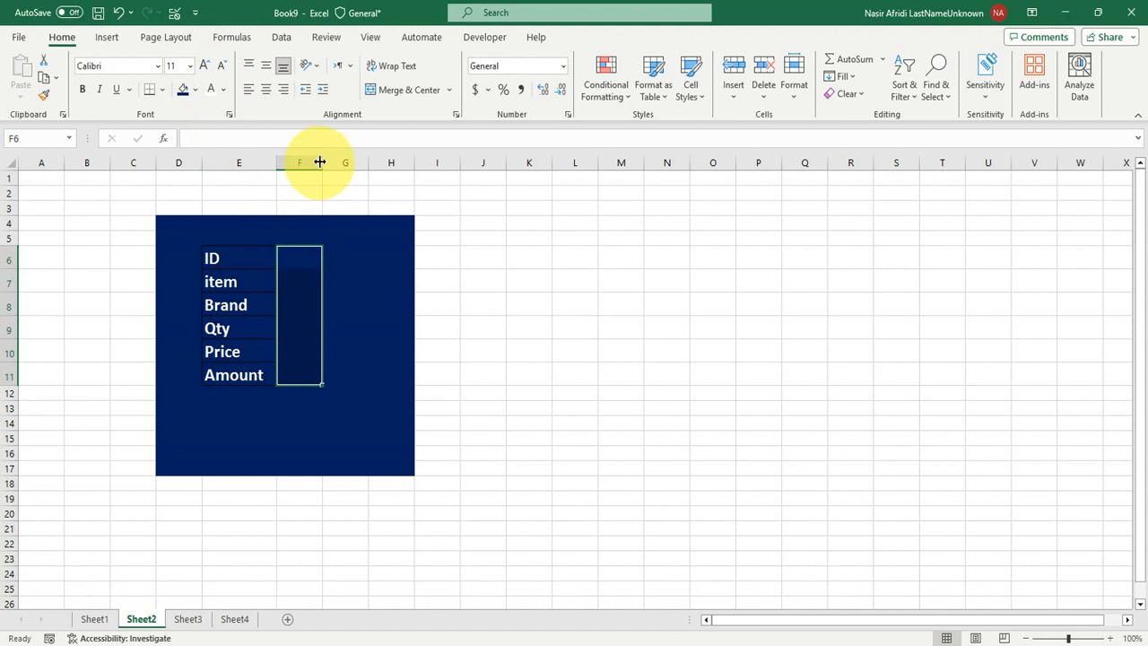
pyautogui.moveTo(321, 162); pyautogui.dragTo(400, 160)
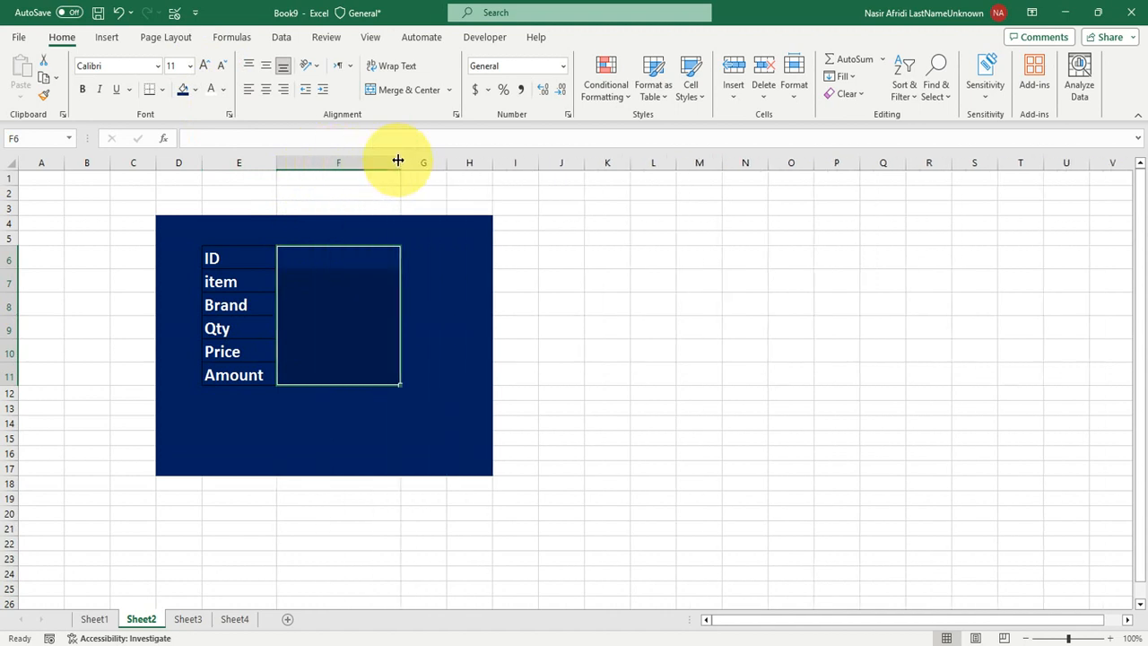
pyautogui.click(161, 90)
pyautogui.click(158, 242)
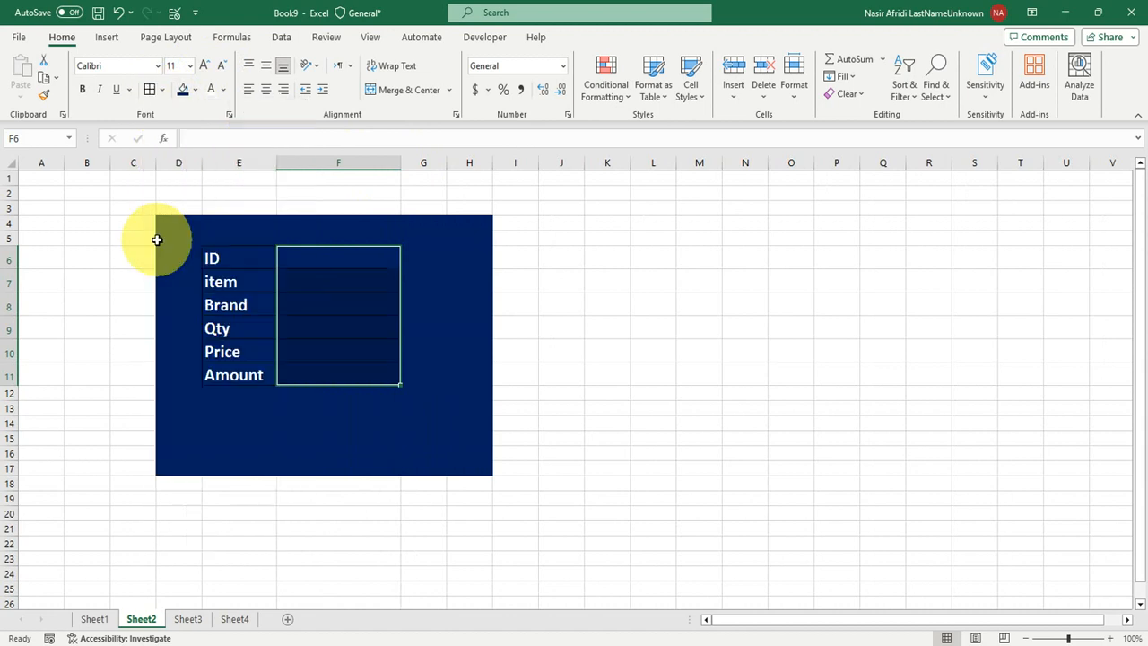
pyautogui.click(195, 90)
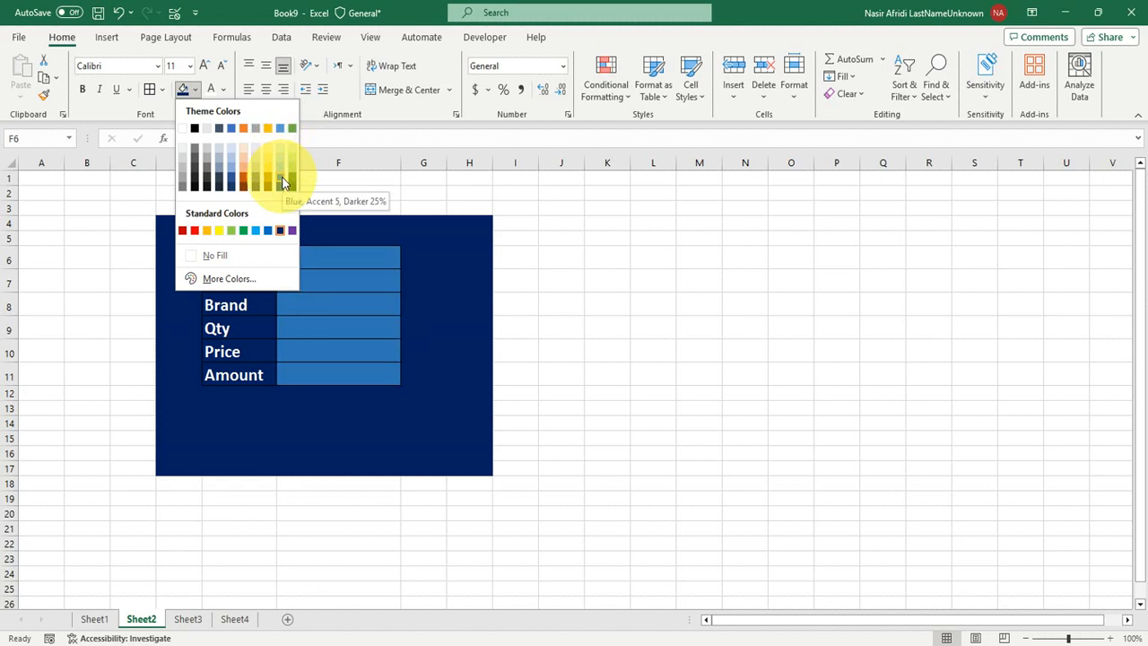
pyautogui.click(183, 177)
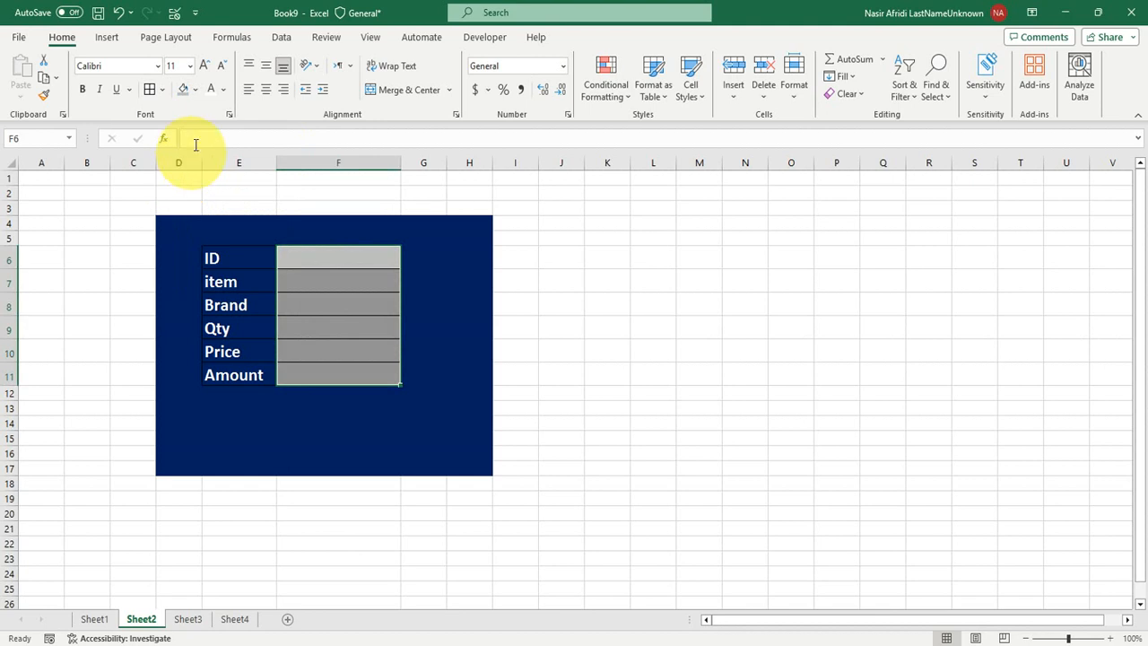
# Step: Draw a rectangle about 1.77" wide and 0.42" high on the blue background below the entry cells in column F
pyautogui.click(113, 37)
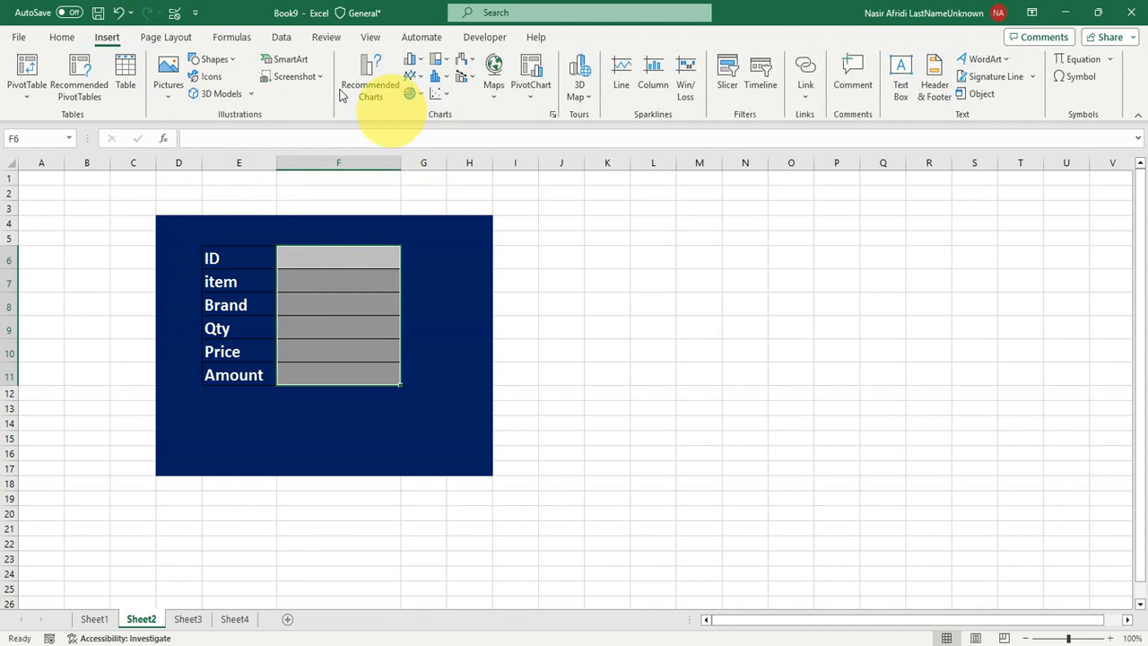
pyautogui.click(234, 59)
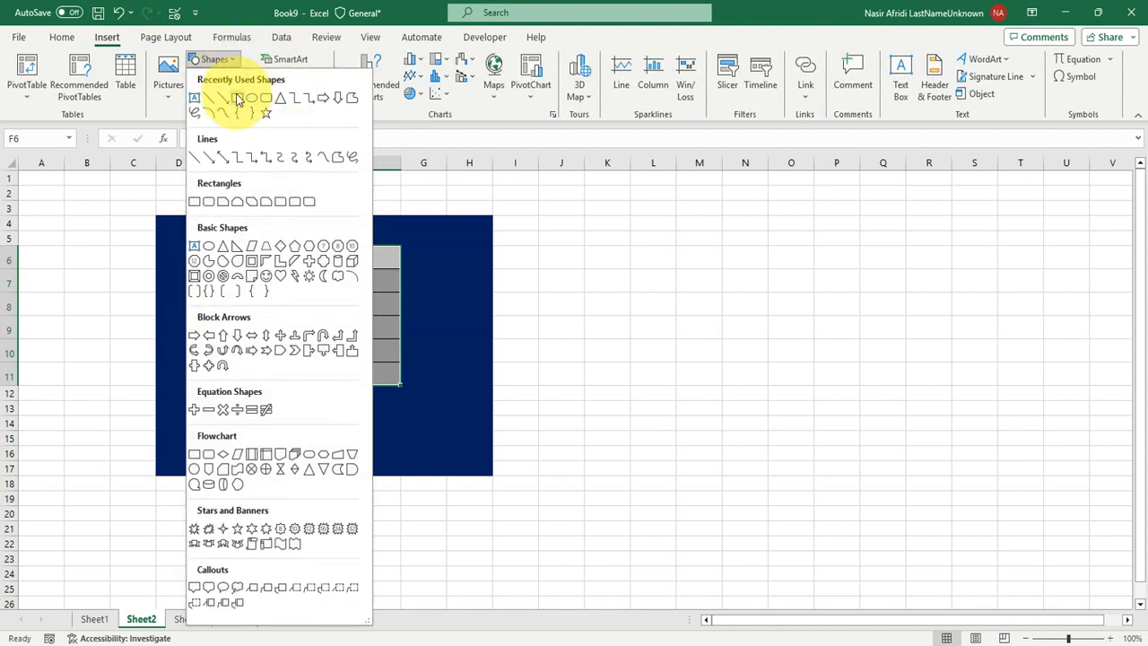
pyautogui.click(235, 96)
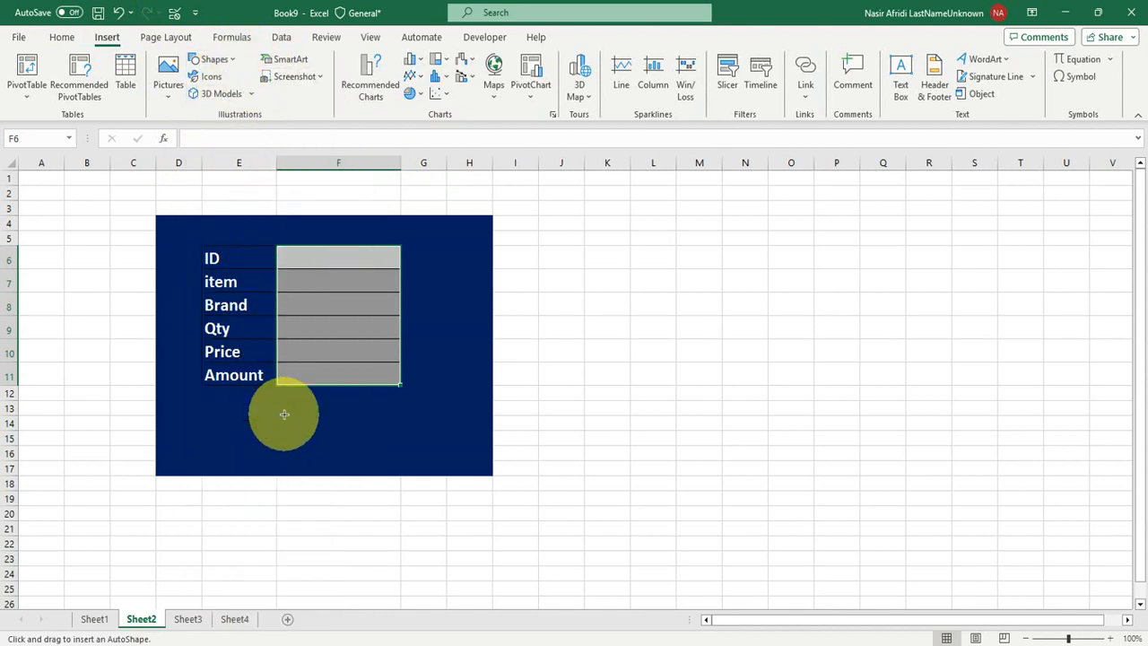
pyautogui.moveTo(280, 405); pyautogui.dragTo(402, 436)
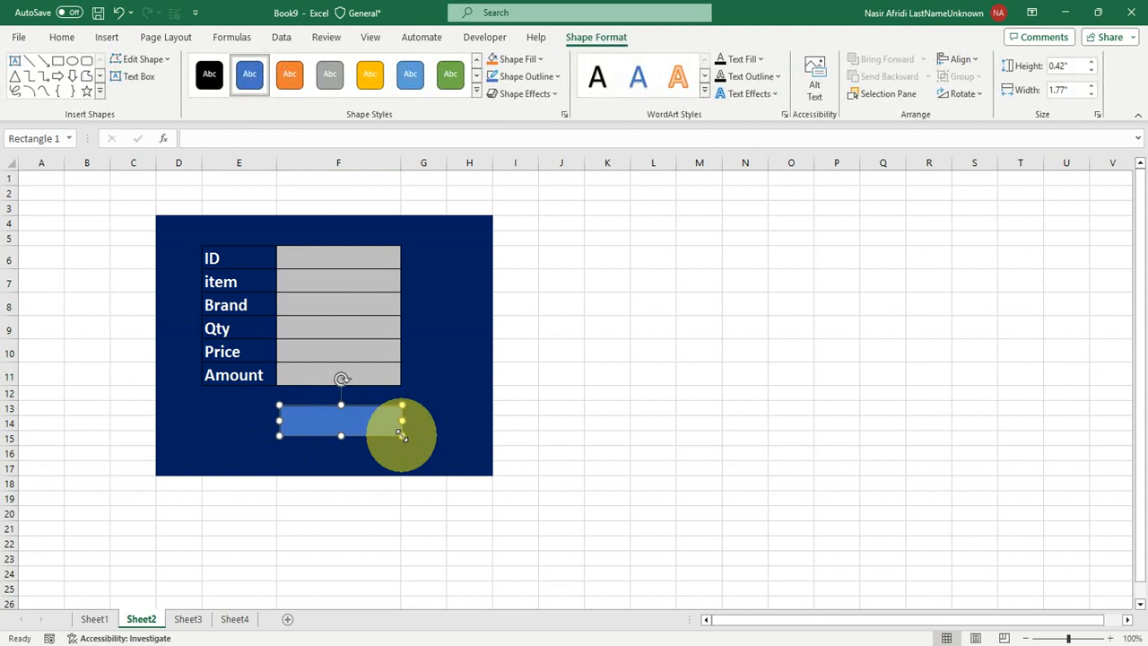
# Step: Fill the rectangle with standard dark red and apply the first bevel effect of the second row
pyautogui.click(477, 91)
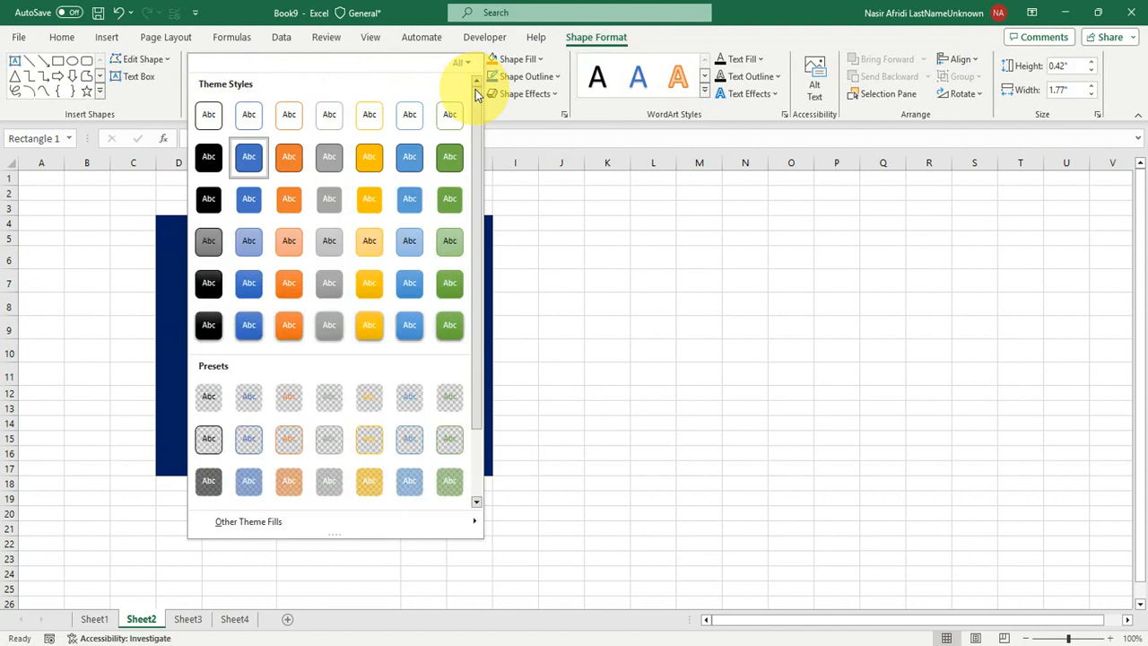
pyautogui.click(542, 58)
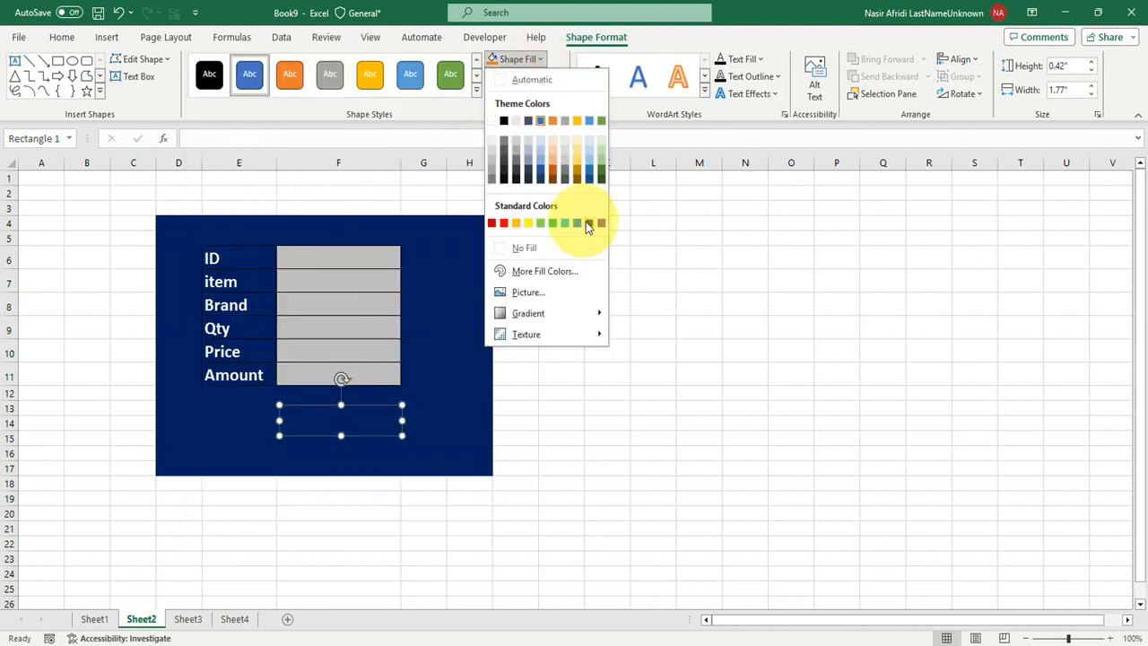
pyautogui.click(494, 223)
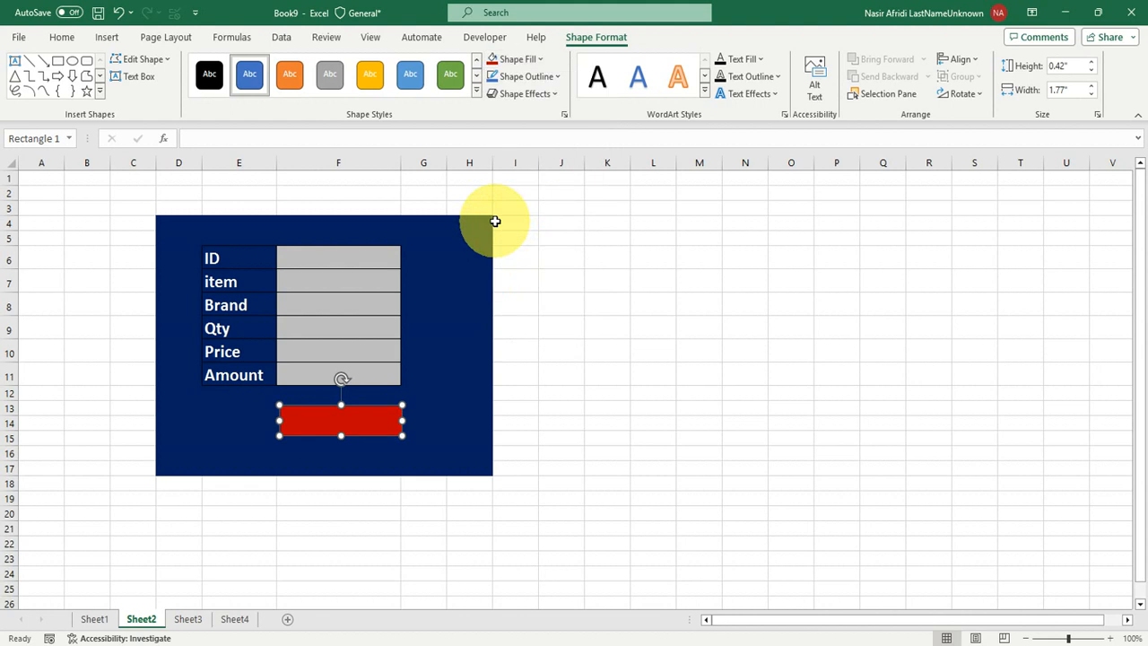
pyautogui.click(555, 94)
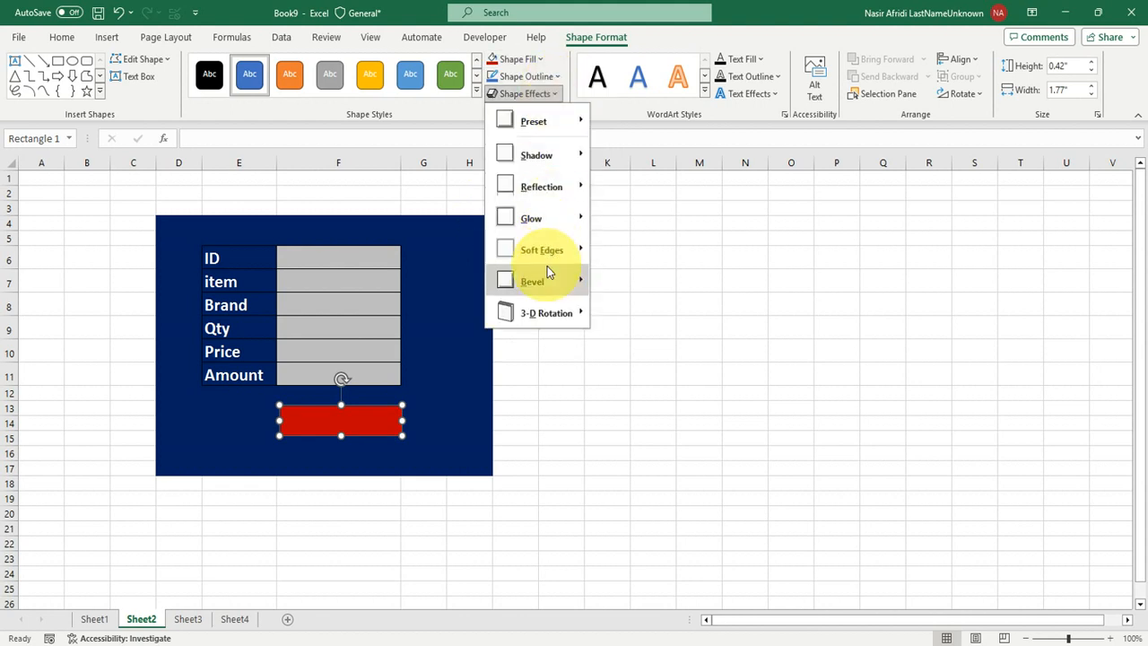
pyautogui.moveTo(547, 284)
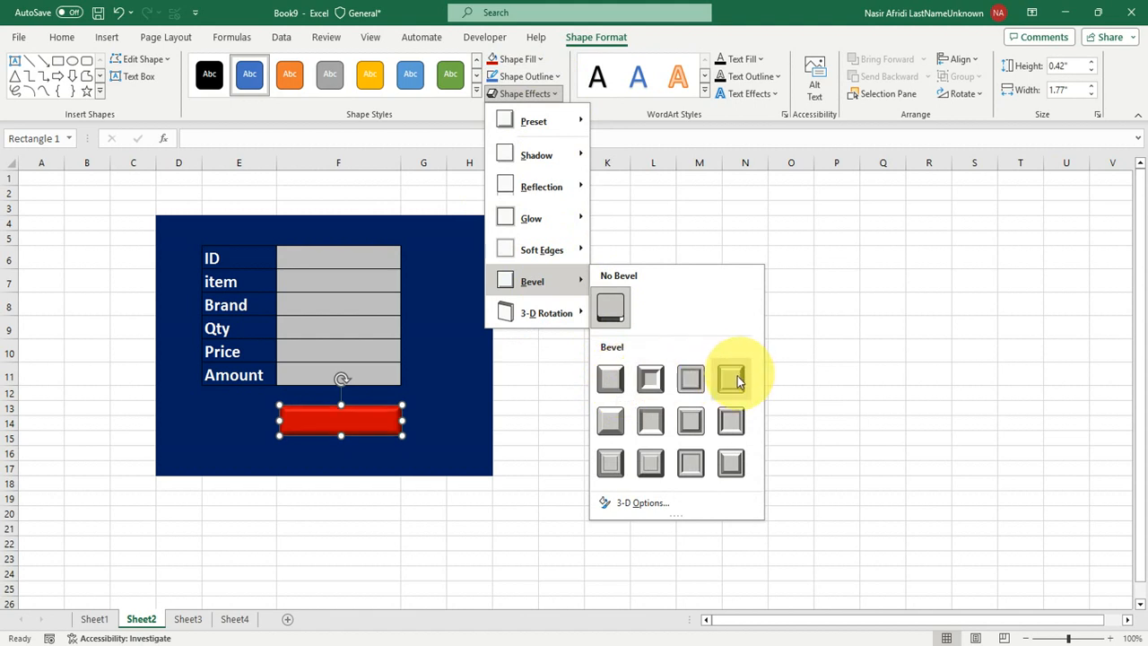
pyautogui.click(619, 433)
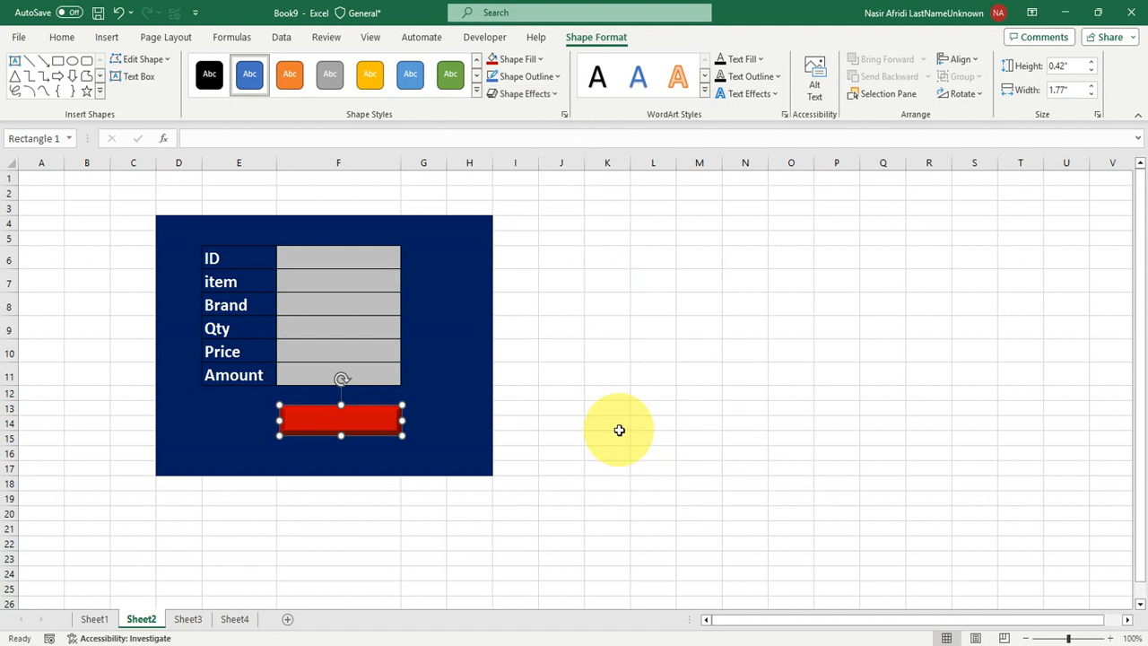
# Step: Increase the red rectangle's height to about 0.55" and label it SAVE DATA
pyautogui.click(338, 439)
pyautogui.moveTo(339, 442); pyautogui.dragTo(340, 446)
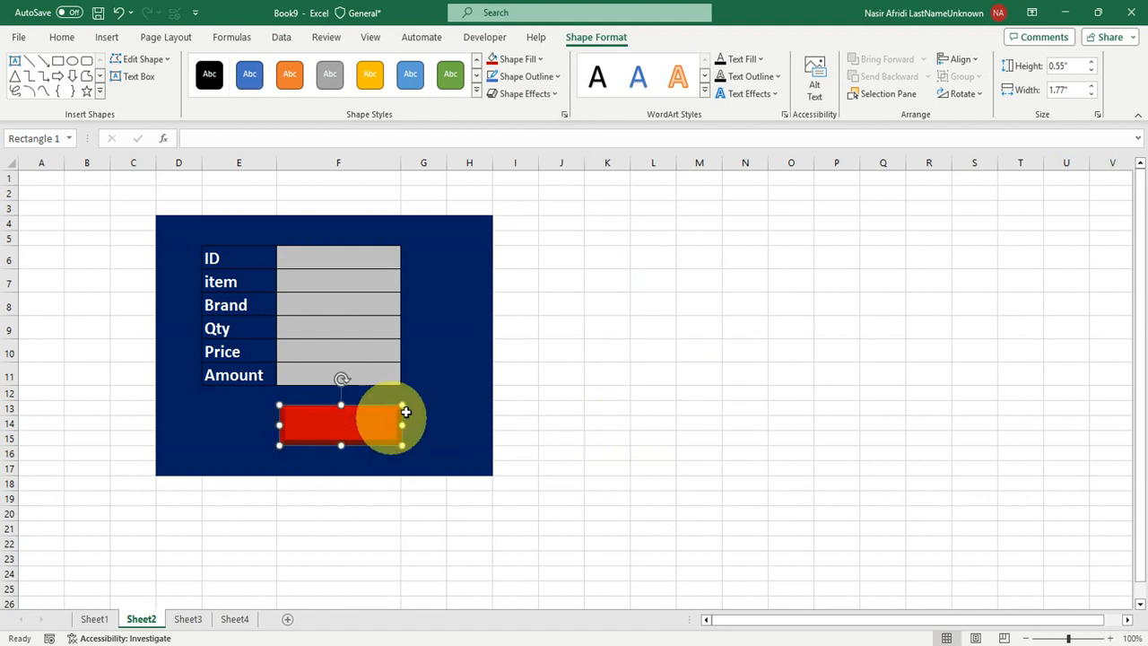
pyautogui.click(348, 423)
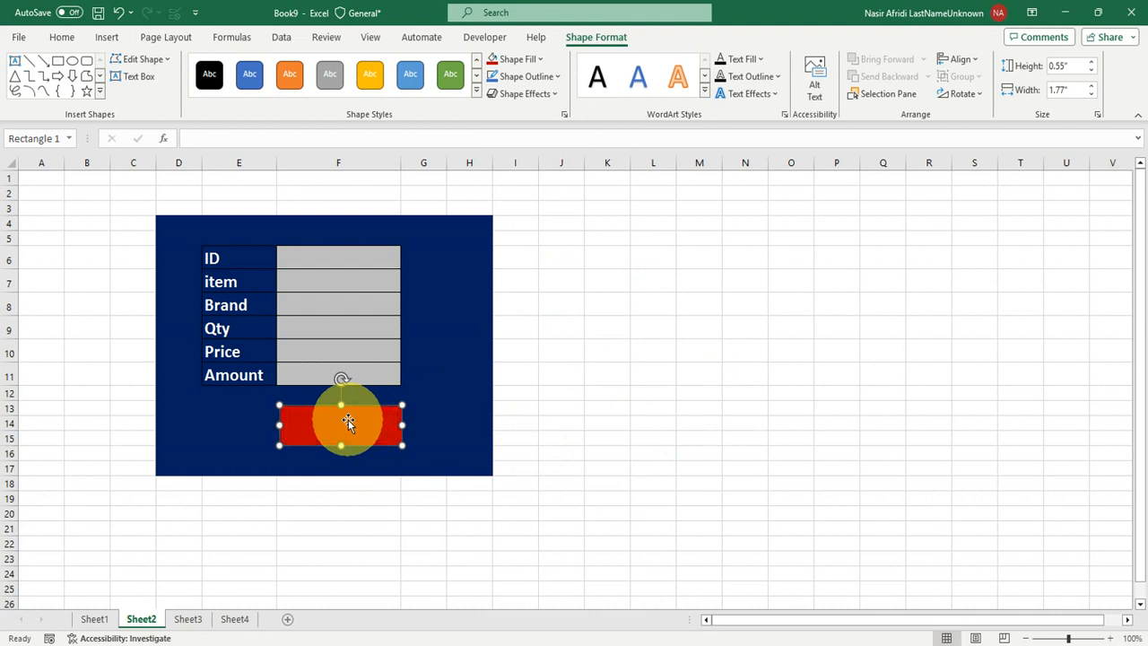
pyautogui.write('SAVE DATA')
# Step: Format the SAVE DATA label as bold at font size 20, centered horizontally and vertically in the shape
pyautogui.tripleClick(349, 421)
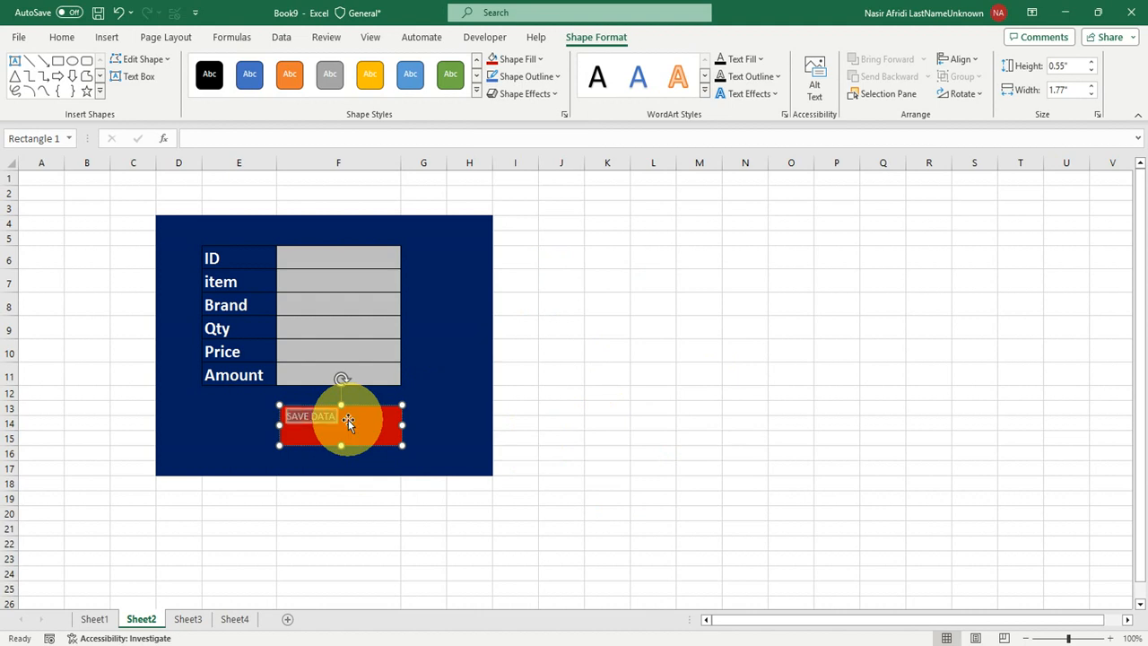
pyautogui.click(61, 36)
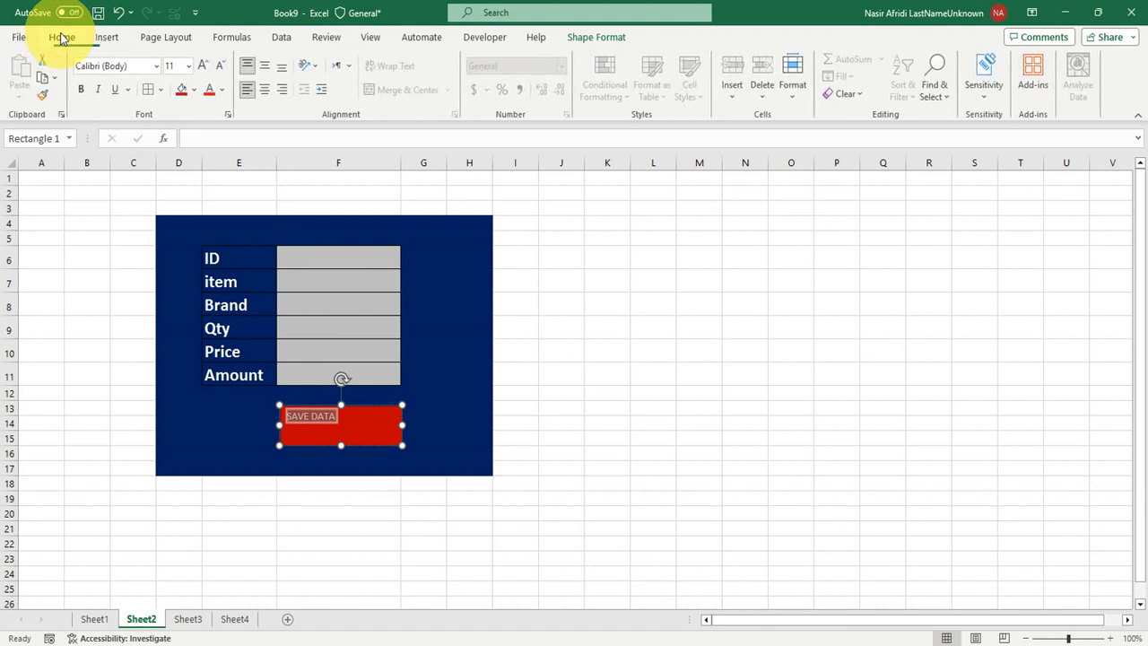
pyautogui.click(80, 90)
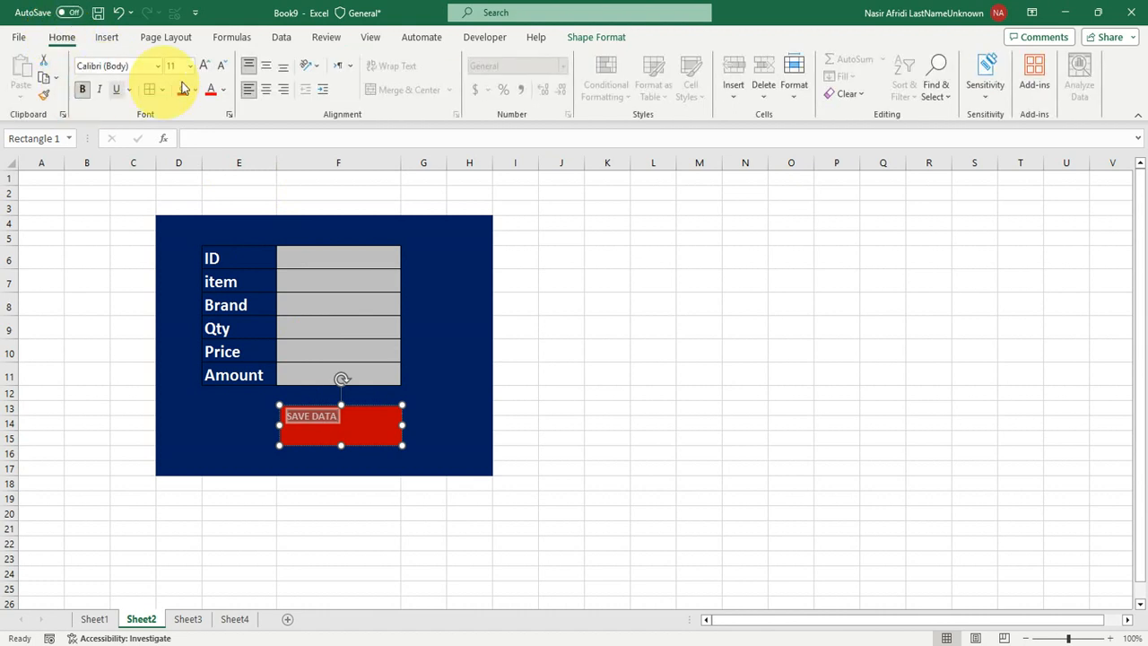
pyautogui.click(204, 65)
pyautogui.click(204, 66)
pyautogui.click(205, 65)
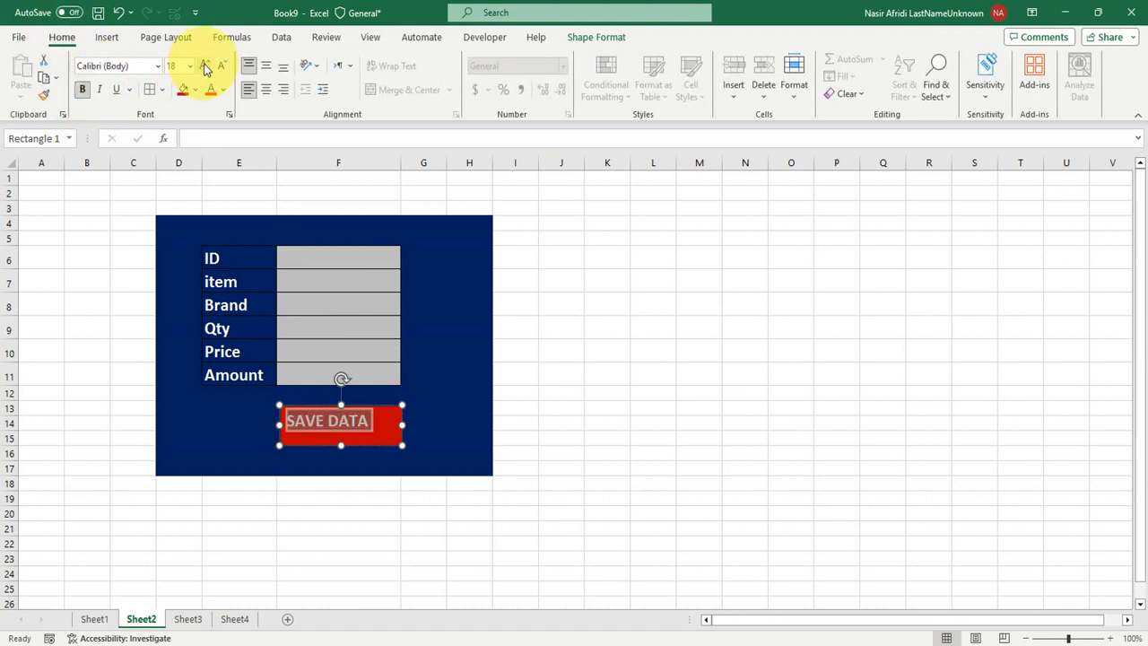
pyautogui.click(204, 66)
pyautogui.click(205, 65)
pyautogui.click(265, 90)
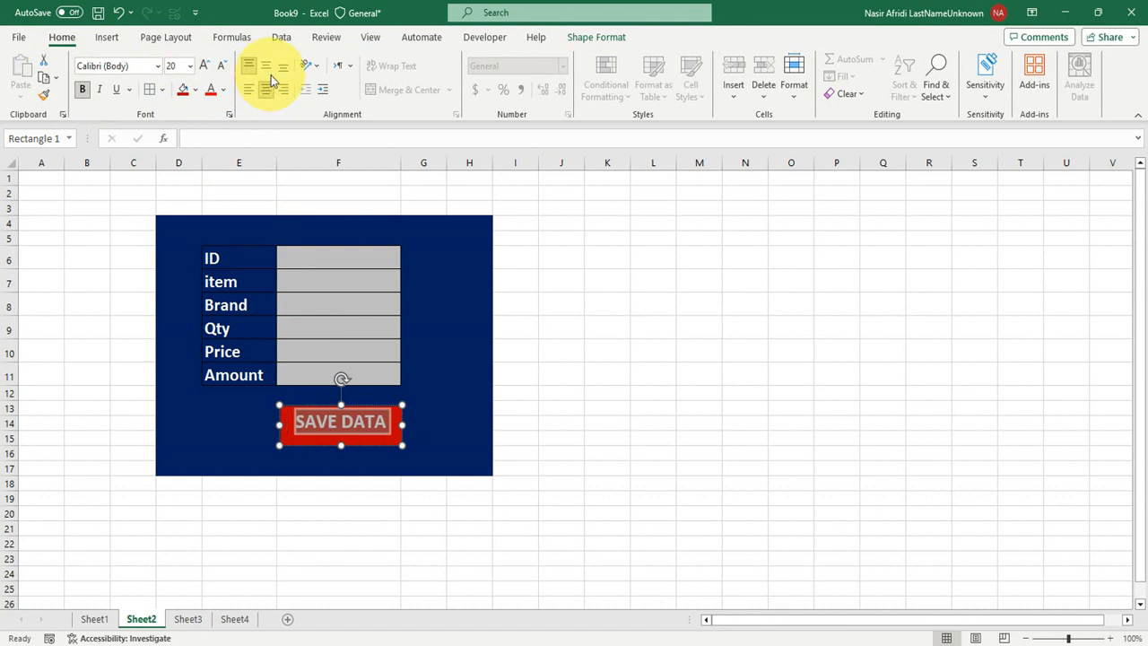
pyautogui.click(271, 65)
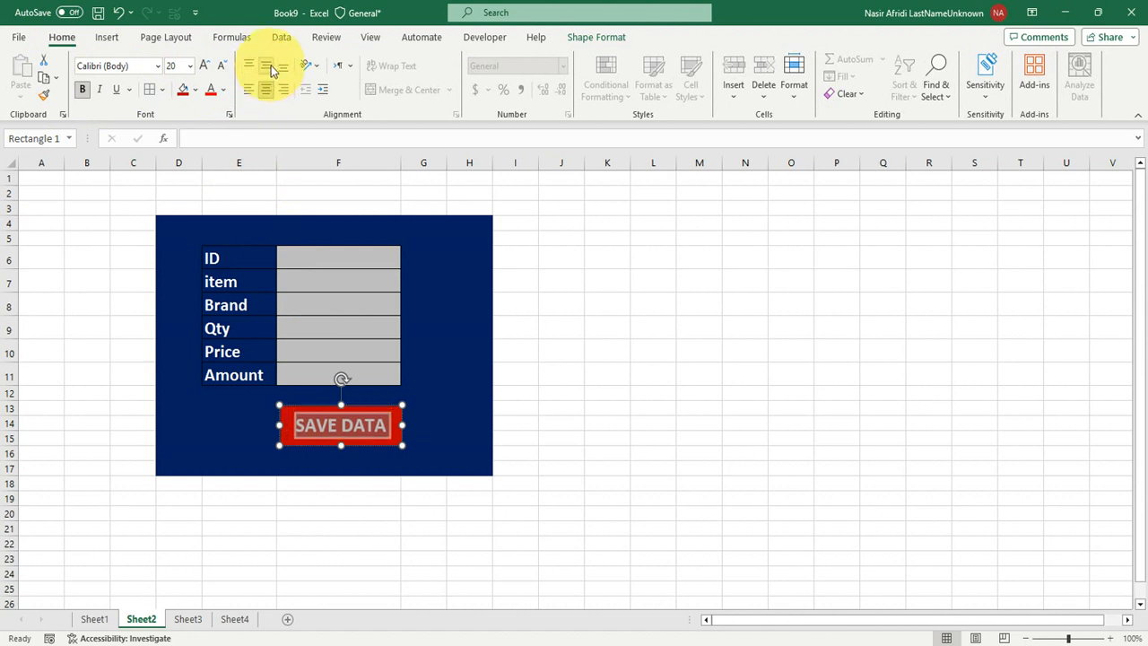
# Step: Enter a sample record in F6:F10: ID P001, item SSD, brand DELL, quantity 12 and price 2000
pyautogui.click(322, 261)
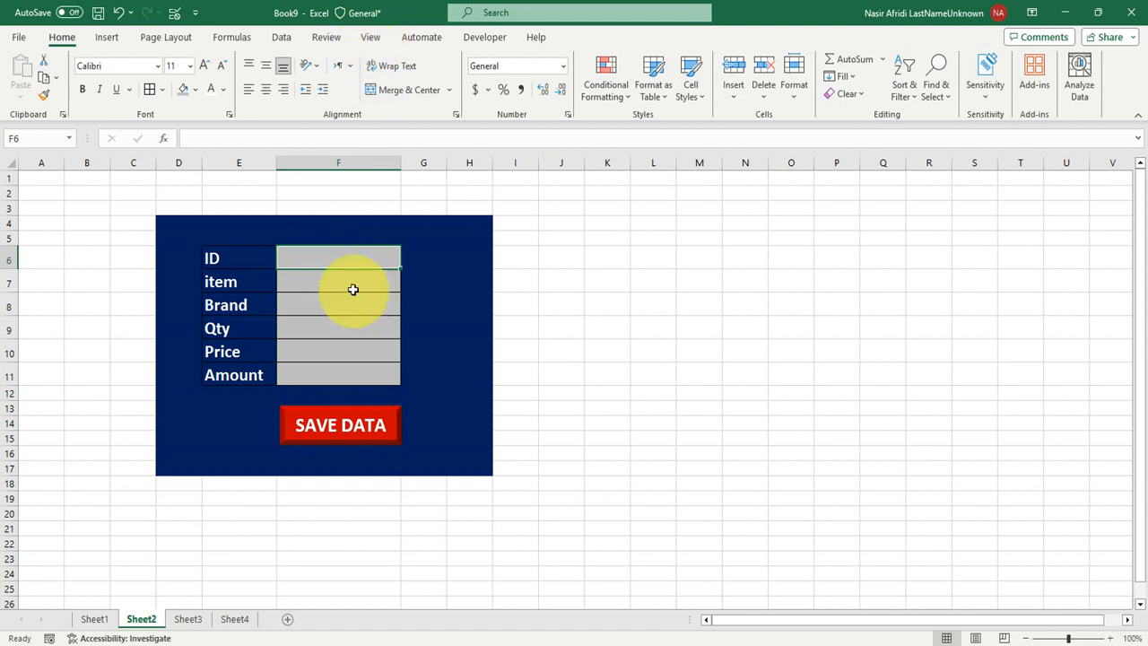
pyautogui.doubleClick(347, 259)
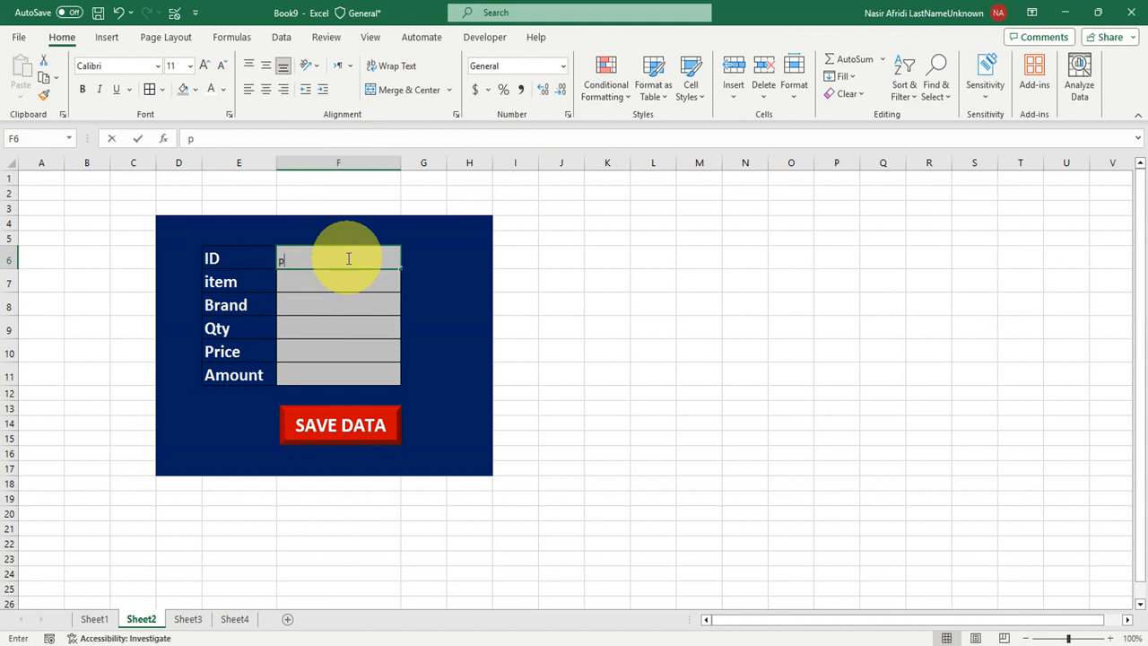
pyautogui.write('P001')
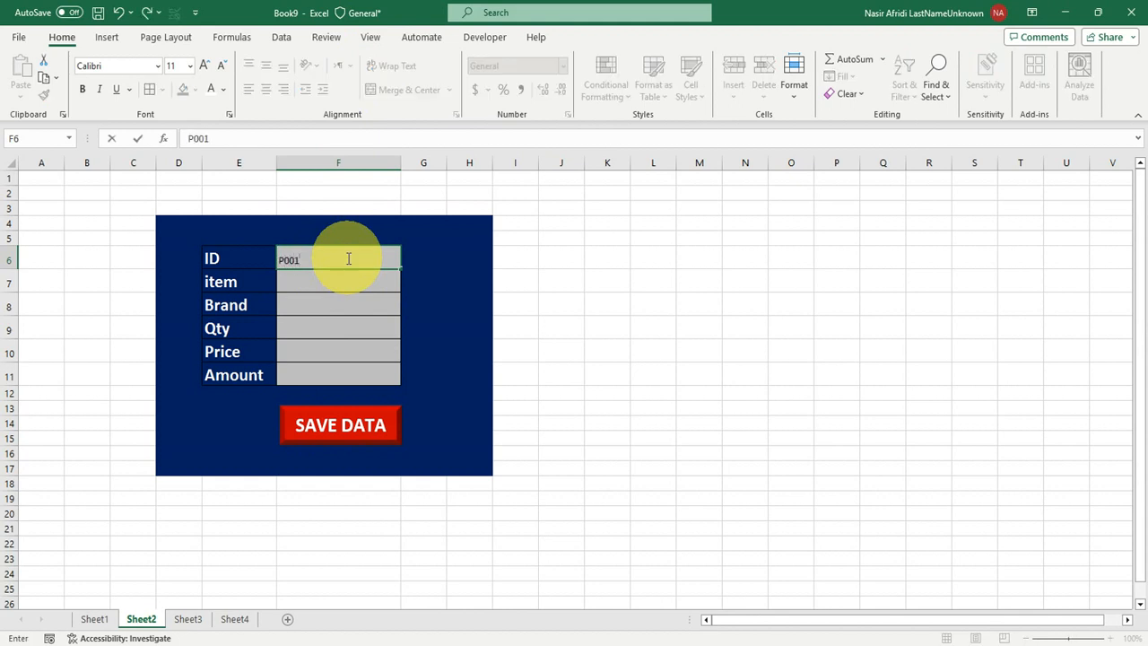
pyautogui.press('Return')
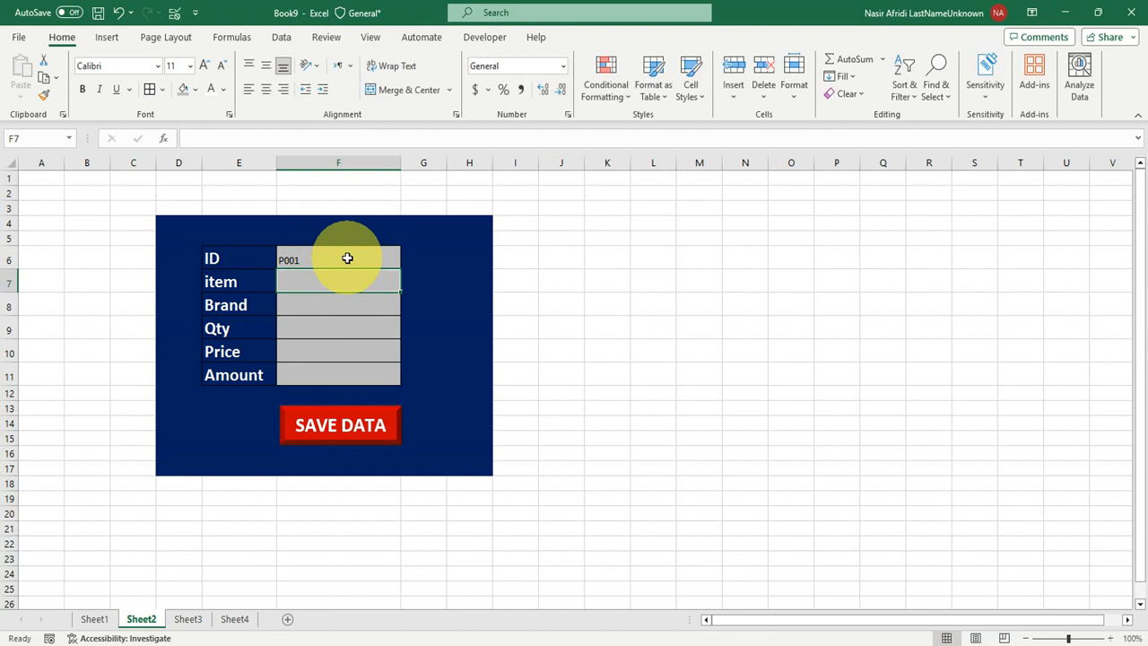
pyautogui.write('SSD')
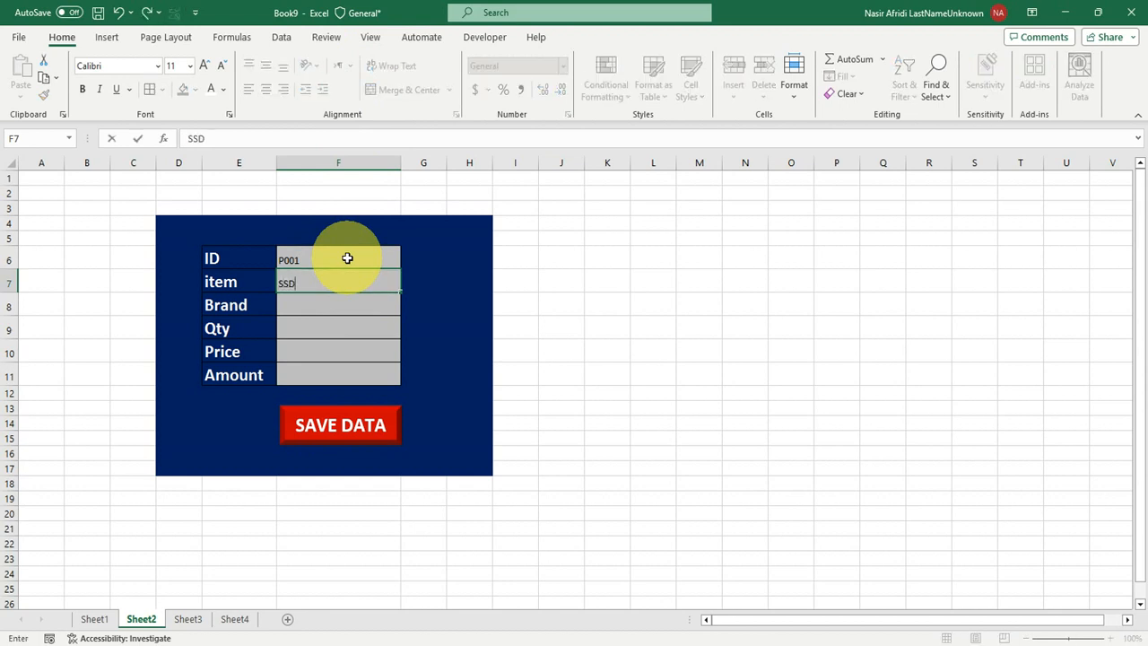
pyautogui.press('Return')
pyautogui.write('DELL')
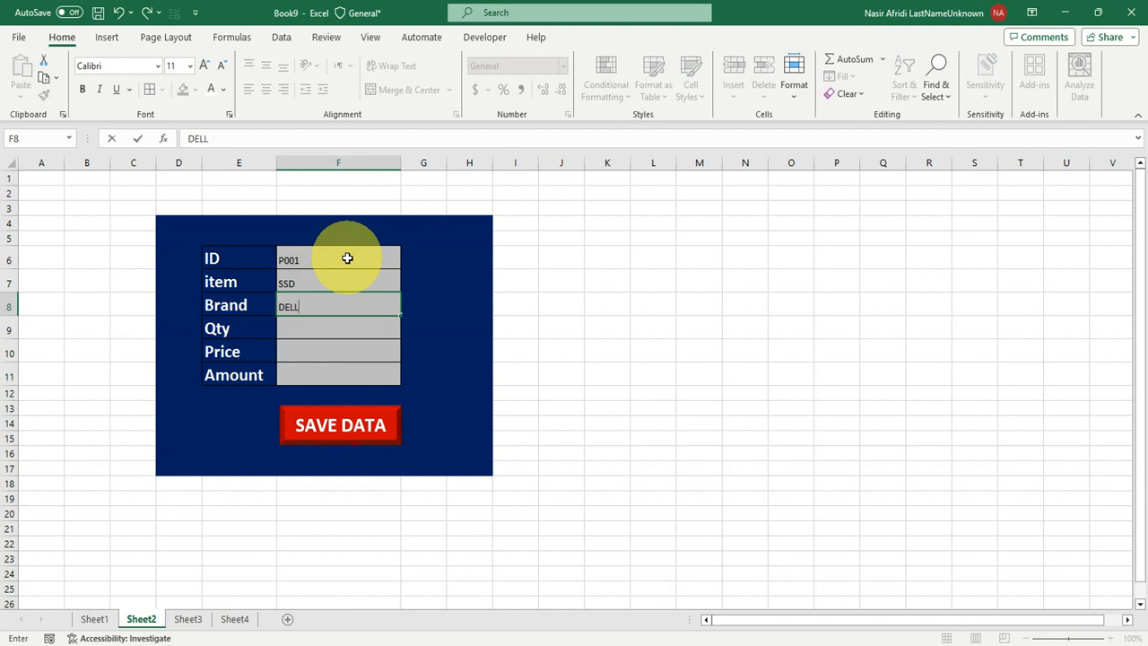
pyautogui.press('Return')
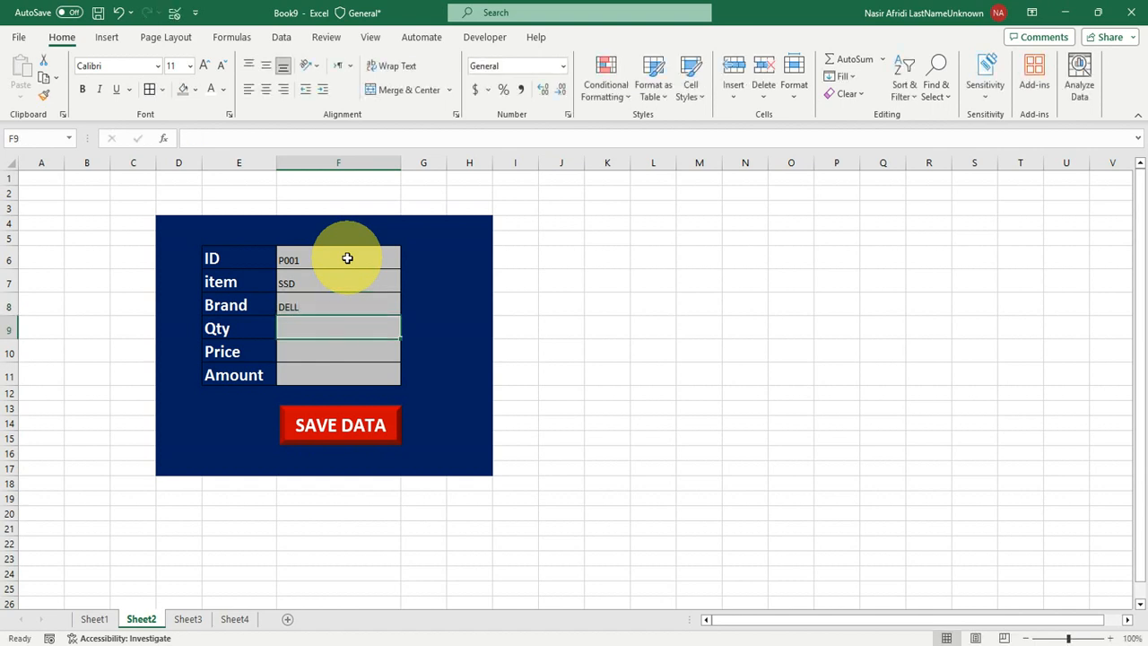
pyautogui.write('12')
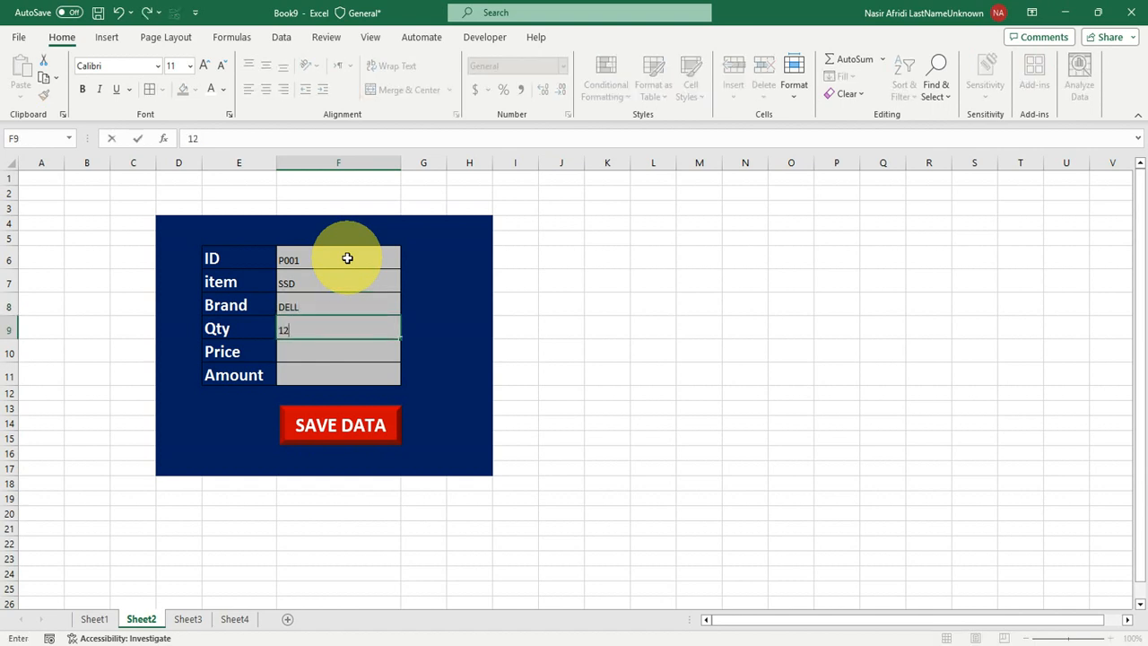
pyautogui.press('Return')
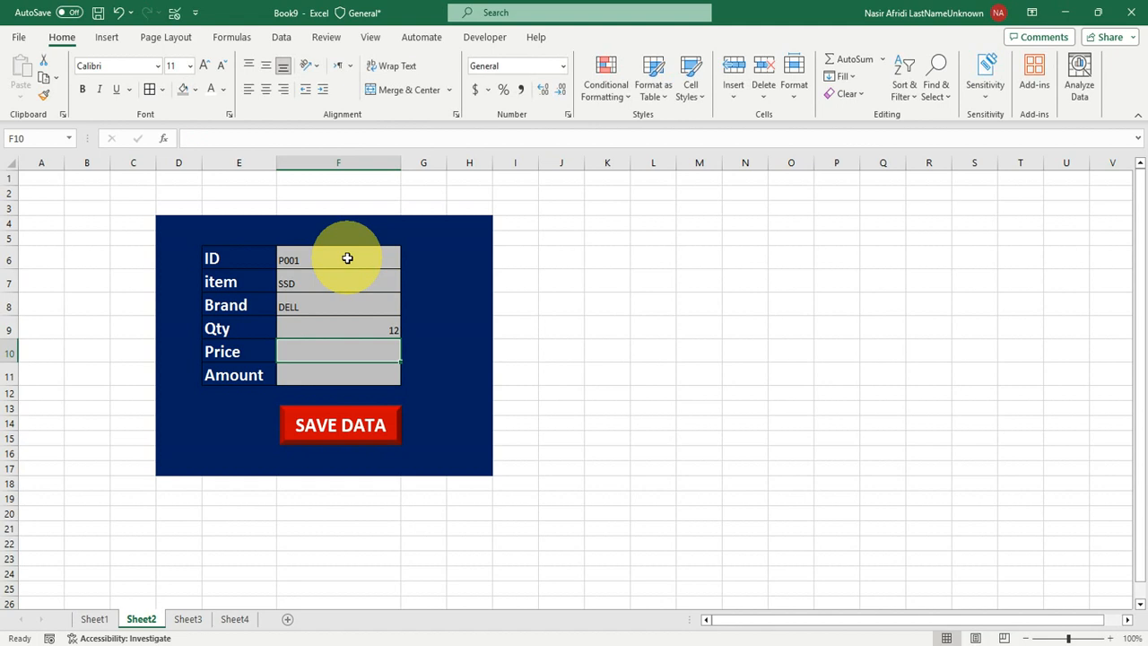
pyautogui.write('2')
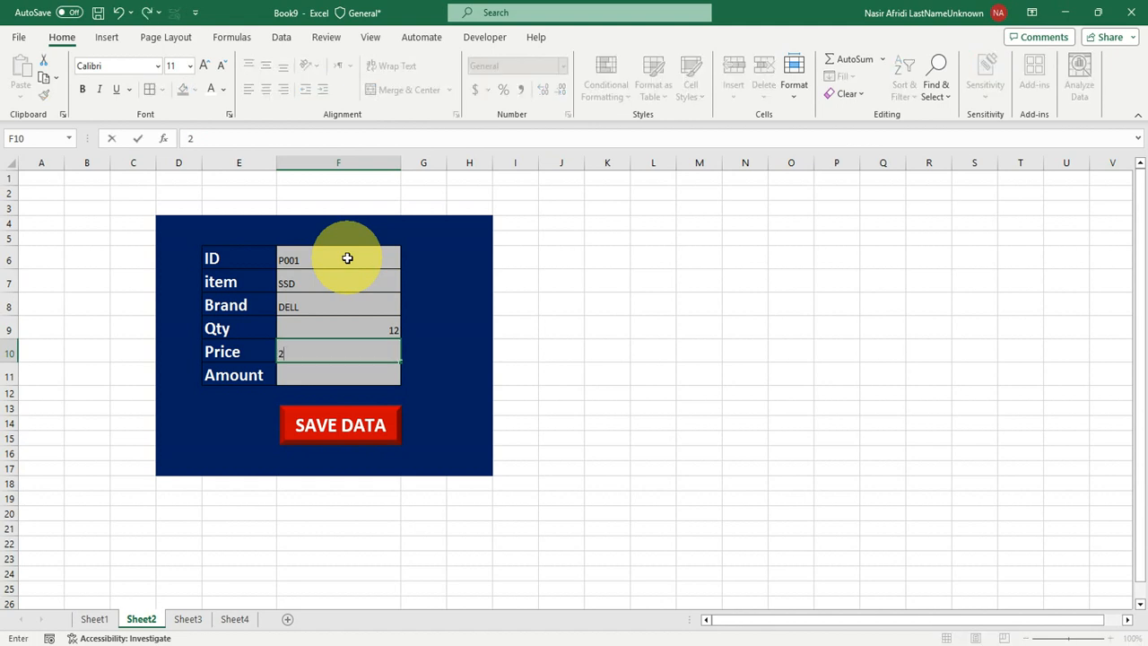
pyautogui.write('000')
# Step: Format the entry cells F6:F11 as bold, left-aligned text at font size 20
pyautogui.moveTo(347, 258); pyautogui.dragTo(336, 389)
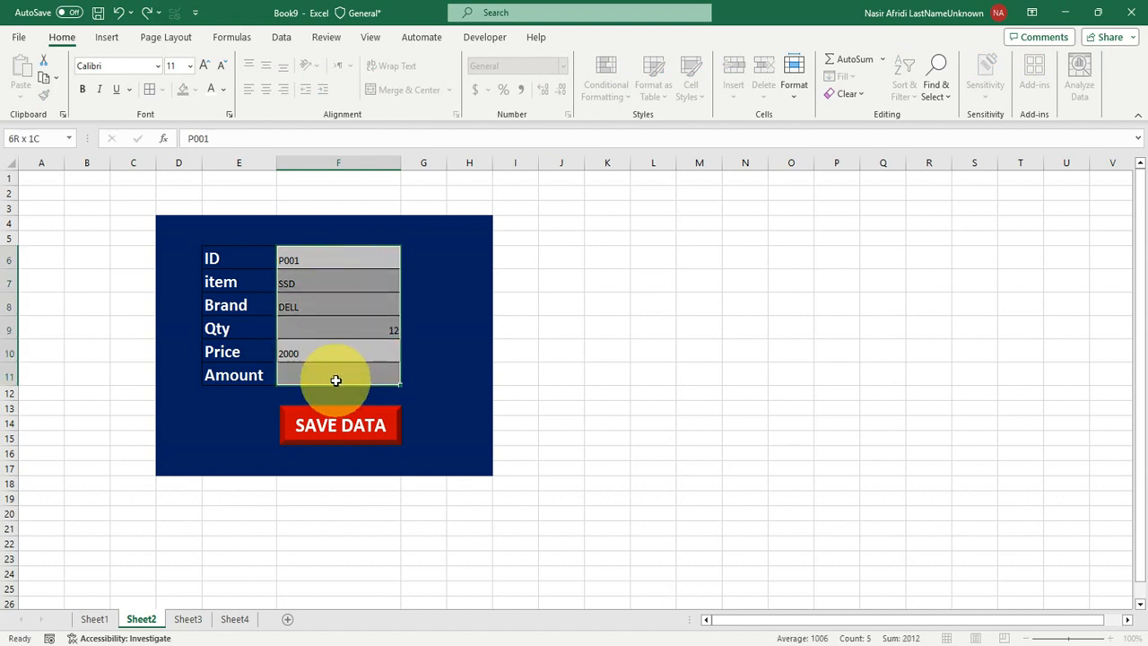
pyautogui.click(80, 91)
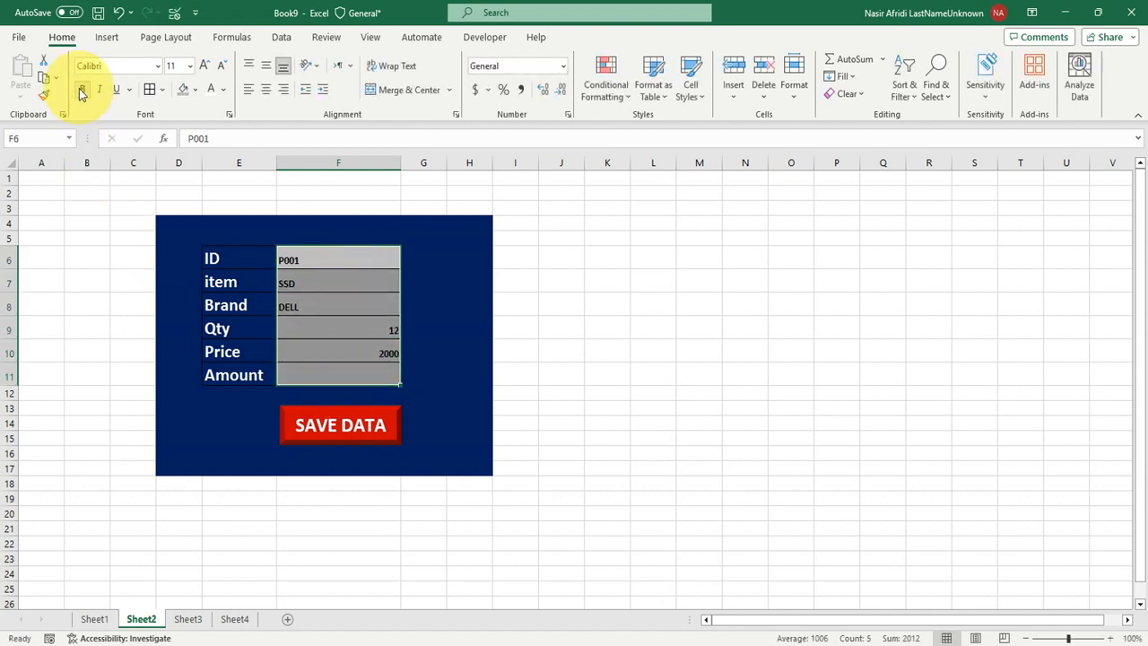
pyautogui.click(251, 89)
pyautogui.click(207, 68)
pyautogui.click(205, 67)
pyautogui.click(205, 68)
pyautogui.click(205, 68)
pyautogui.click(206, 68)
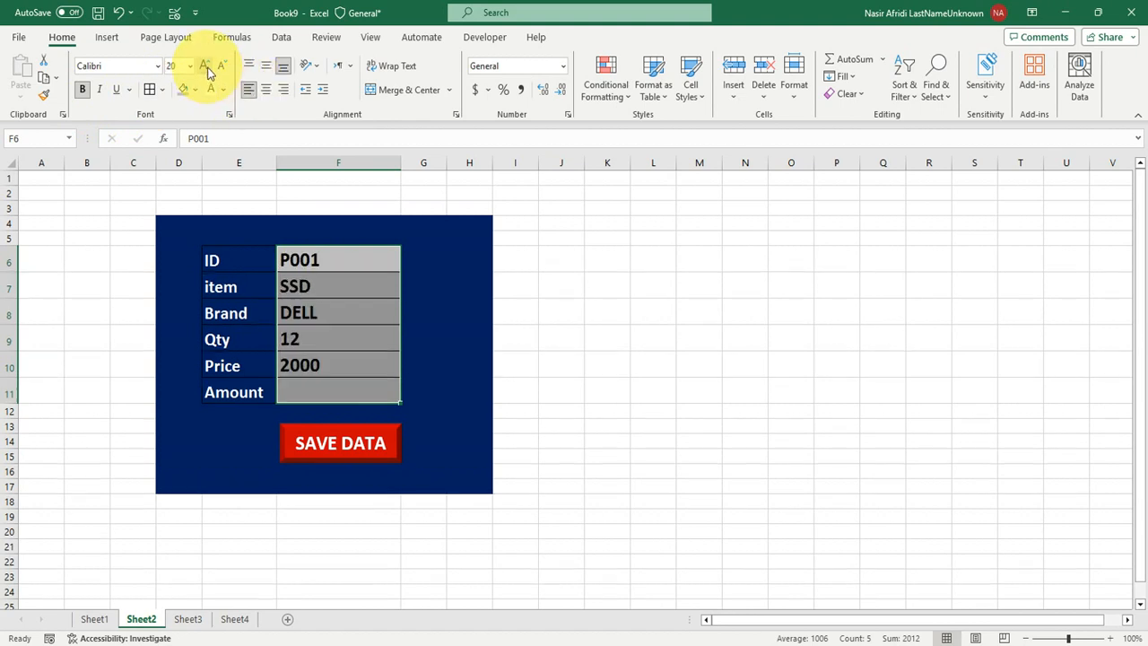
# Step: Calculate the Amount in F11 with the formula =PRODUCT(F9:F10), multiplying quantity by price
pyautogui.click(320, 386)
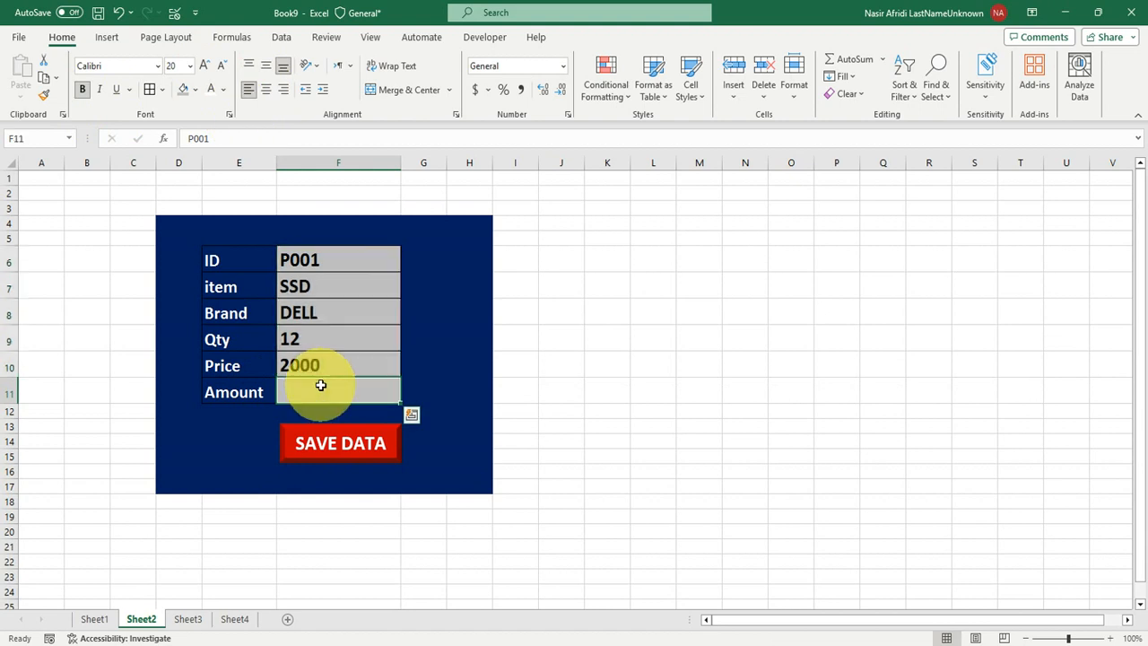
pyautogui.write('=PROD')
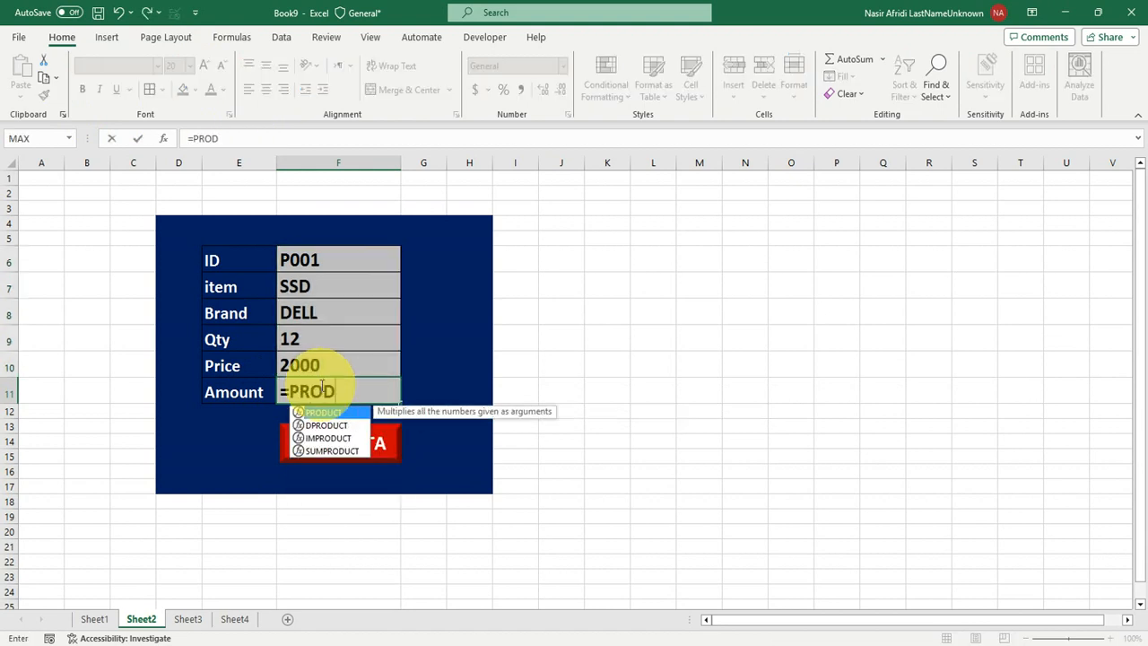
pyautogui.press('Tab')
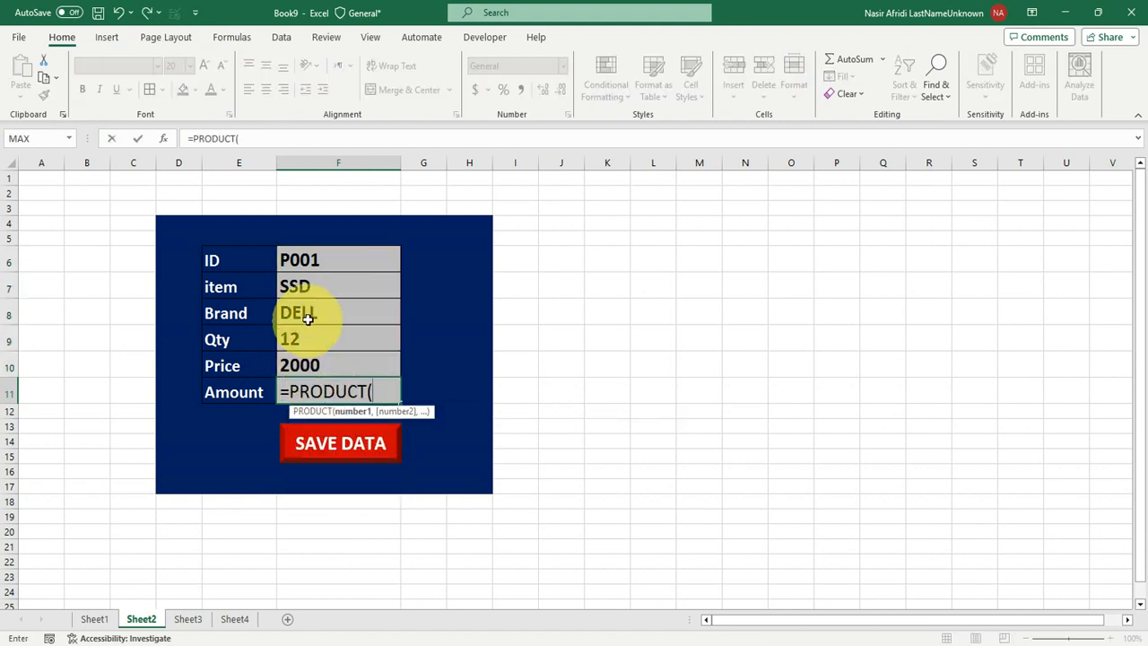
pyautogui.moveTo(308, 337); pyautogui.dragTo(308, 365)
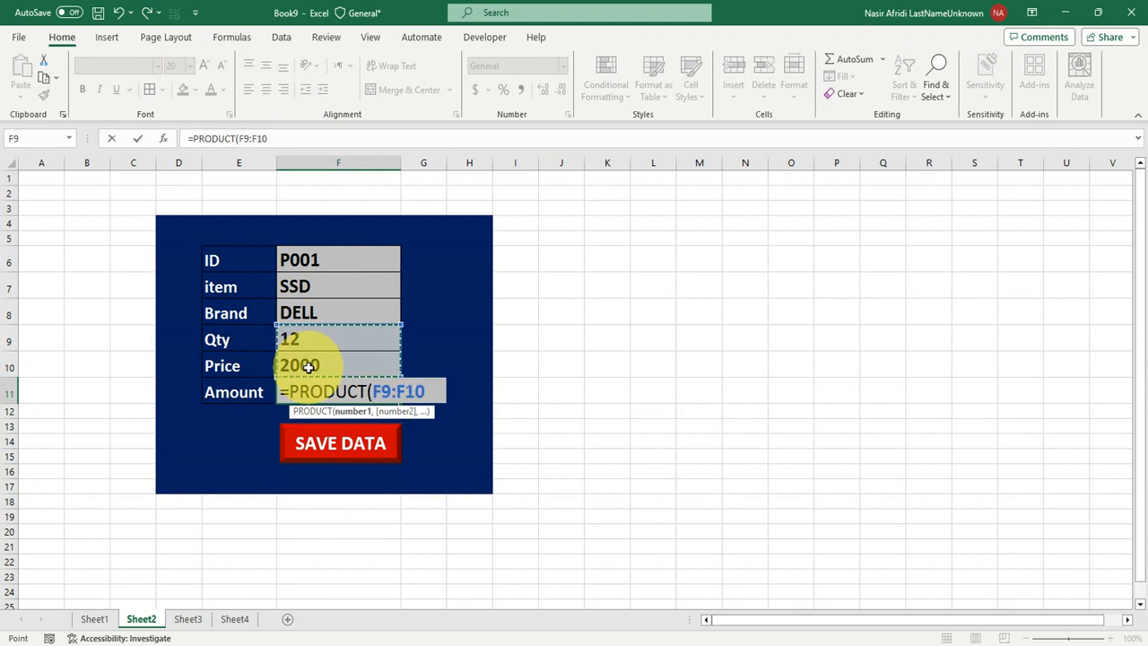
pyautogui.press('Return')
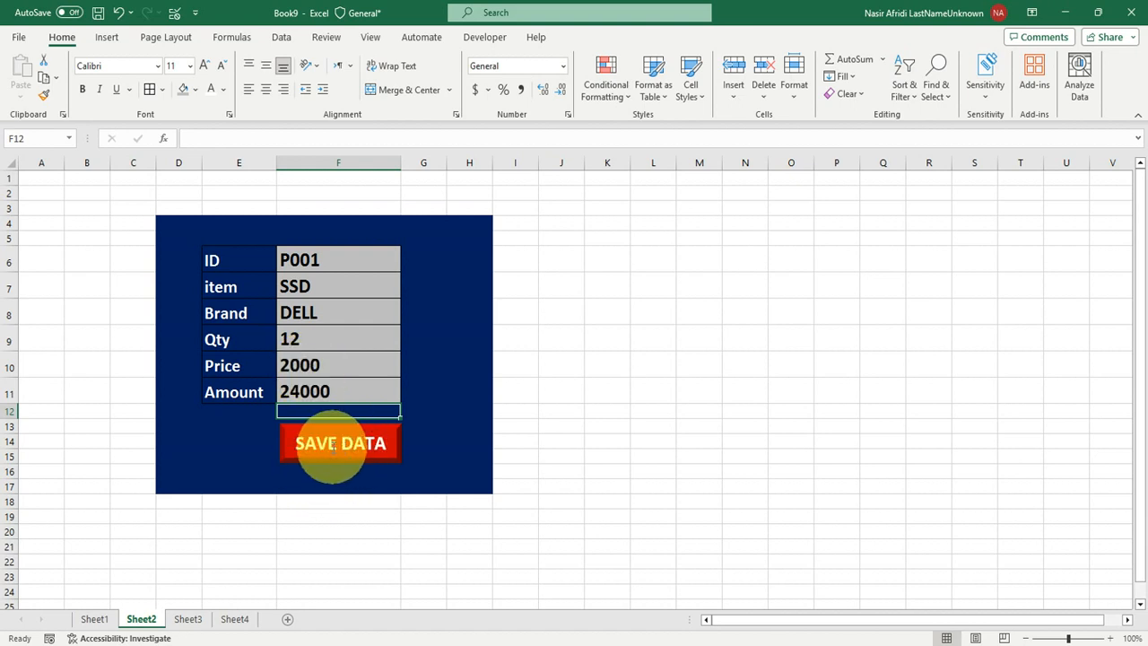
pyautogui.click(94, 618)
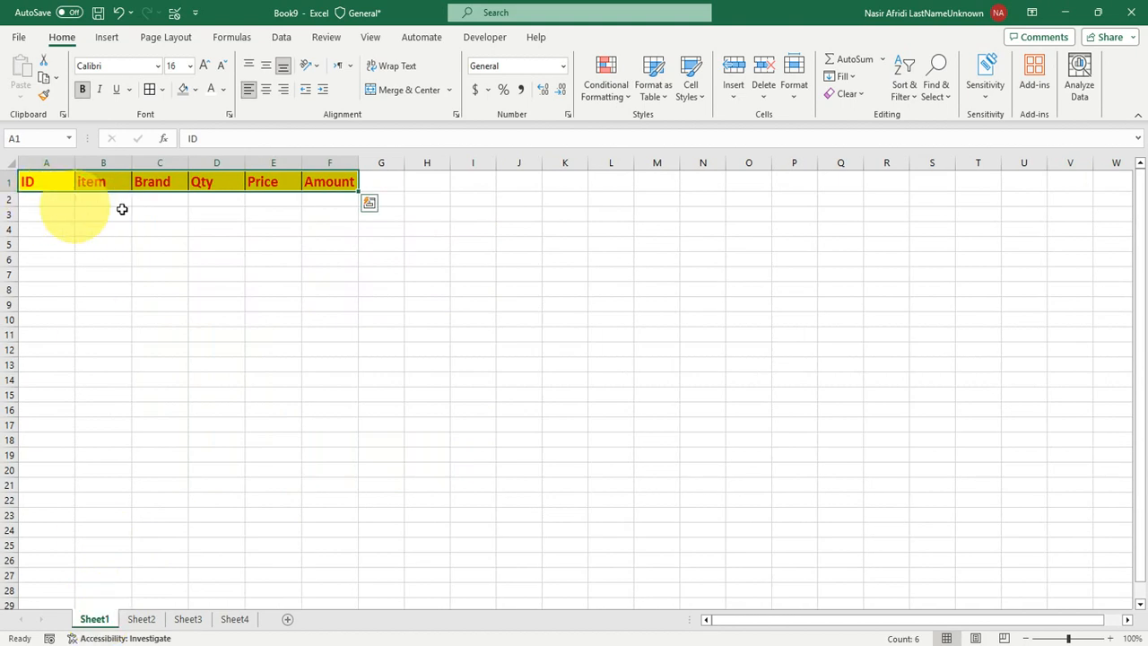
pyautogui.click(141, 619)
pyautogui.click(547, 305)
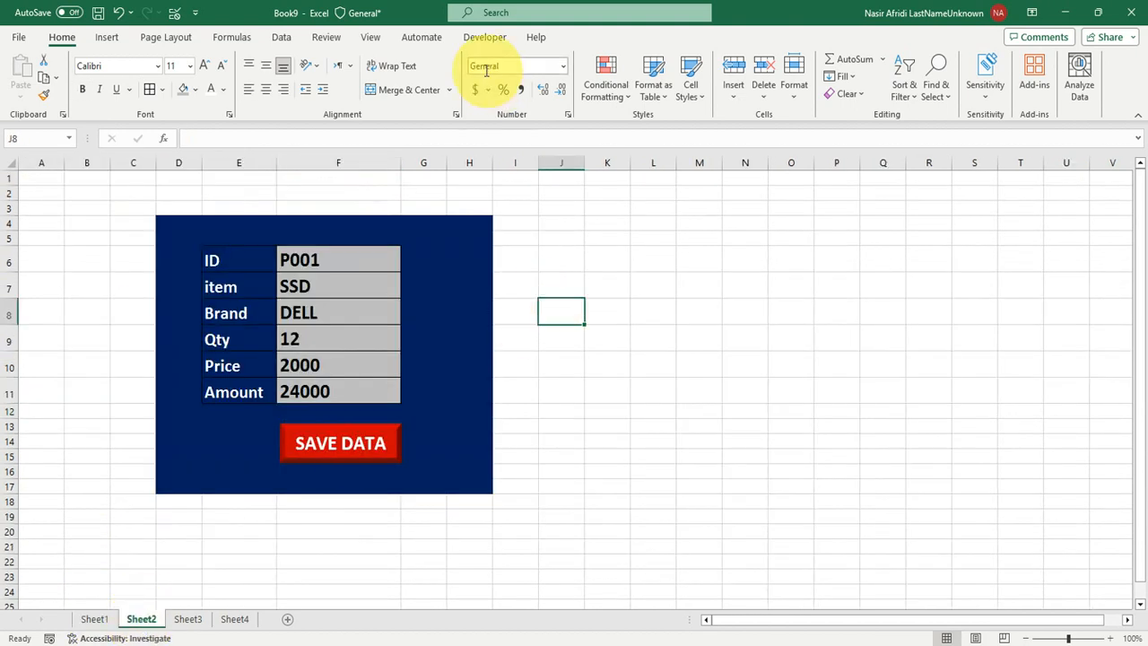
pyautogui.click(370, 38)
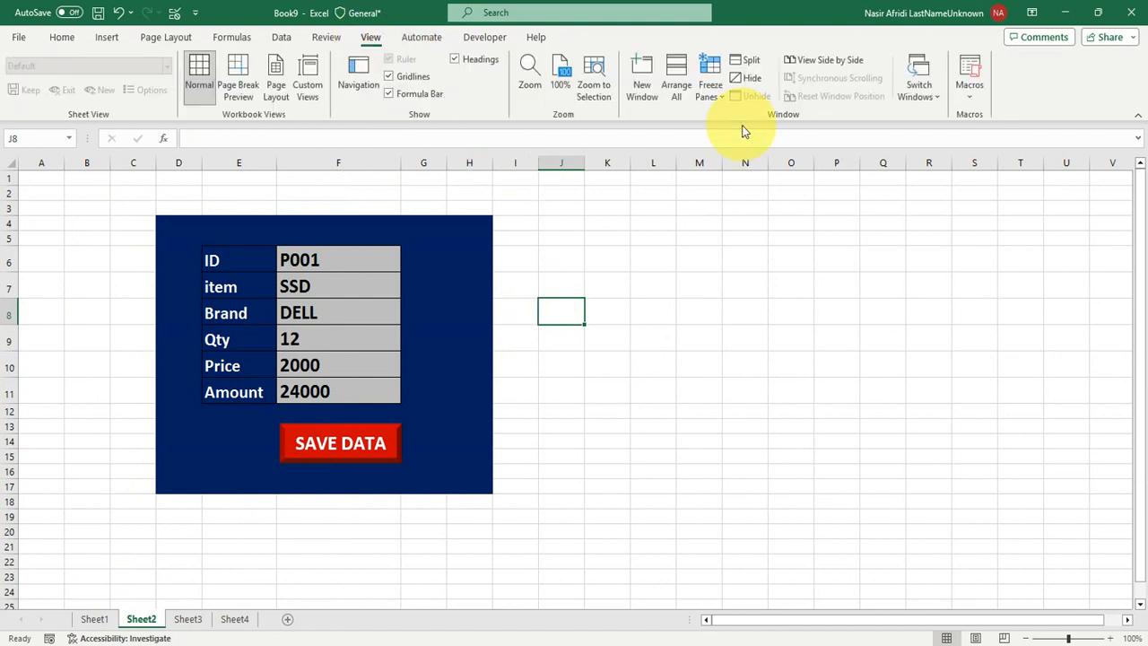
pyautogui.click(970, 96)
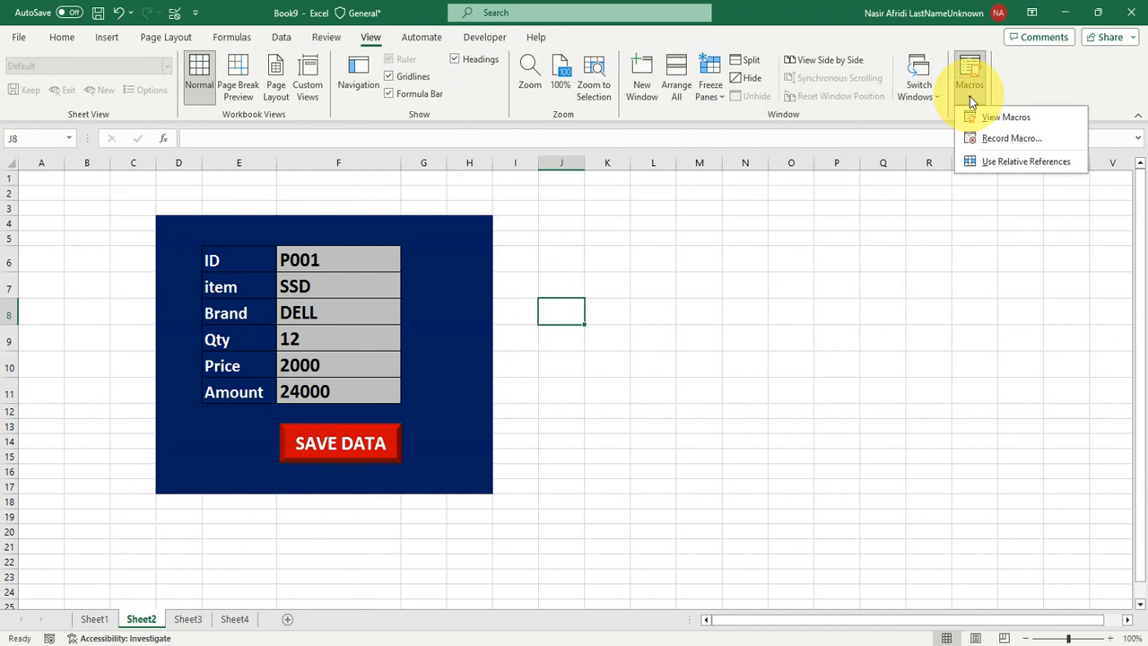
pyautogui.click(1003, 144)
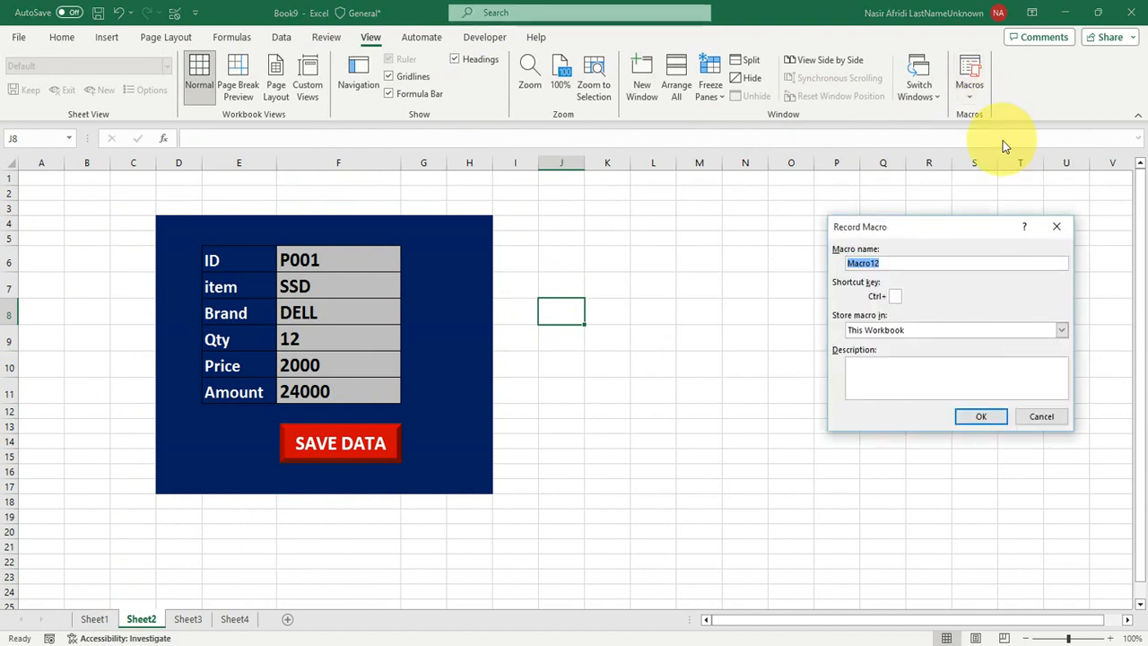
pyautogui.write('REC1')
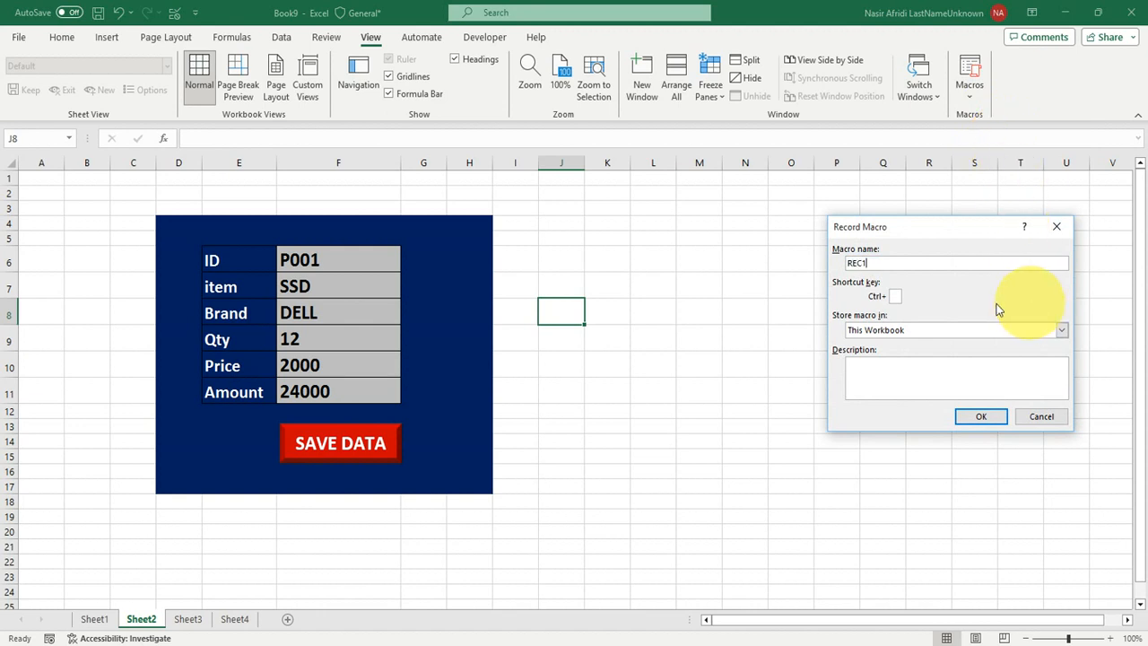
pyautogui.click(977, 422)
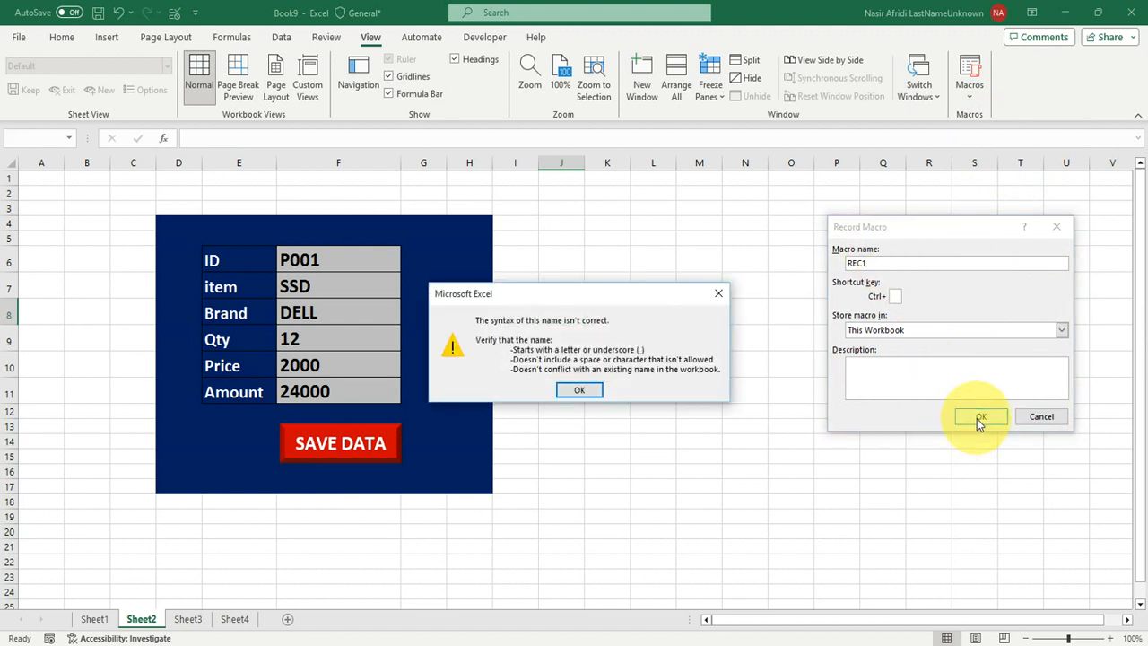
pyautogui.click(719, 294)
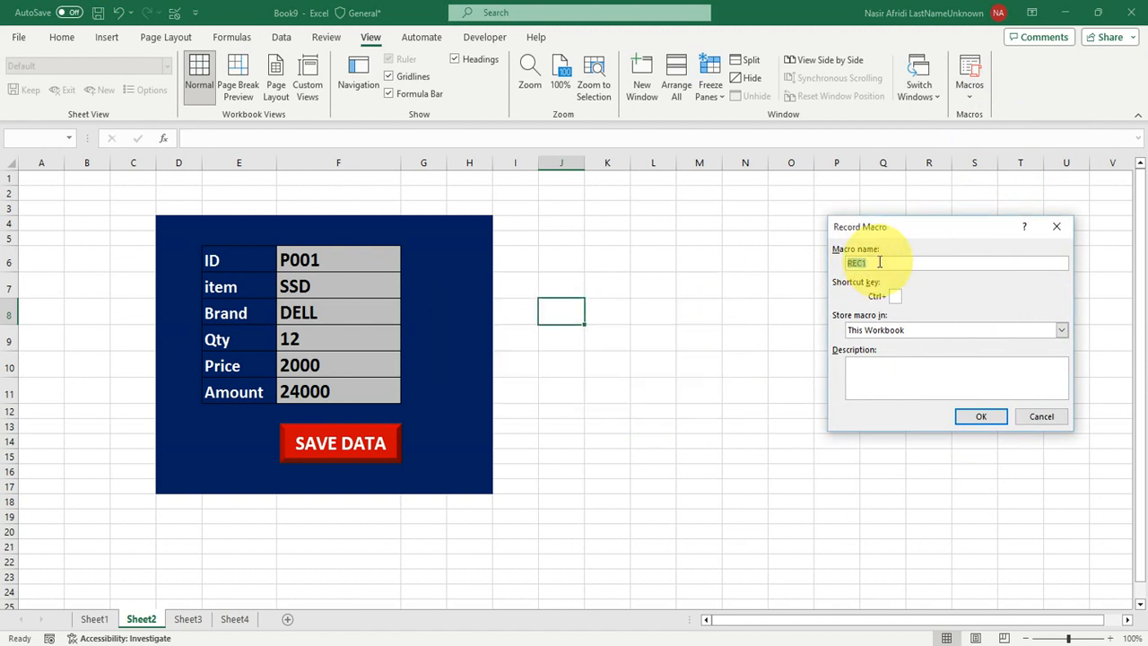
pyautogui.write('rec002')
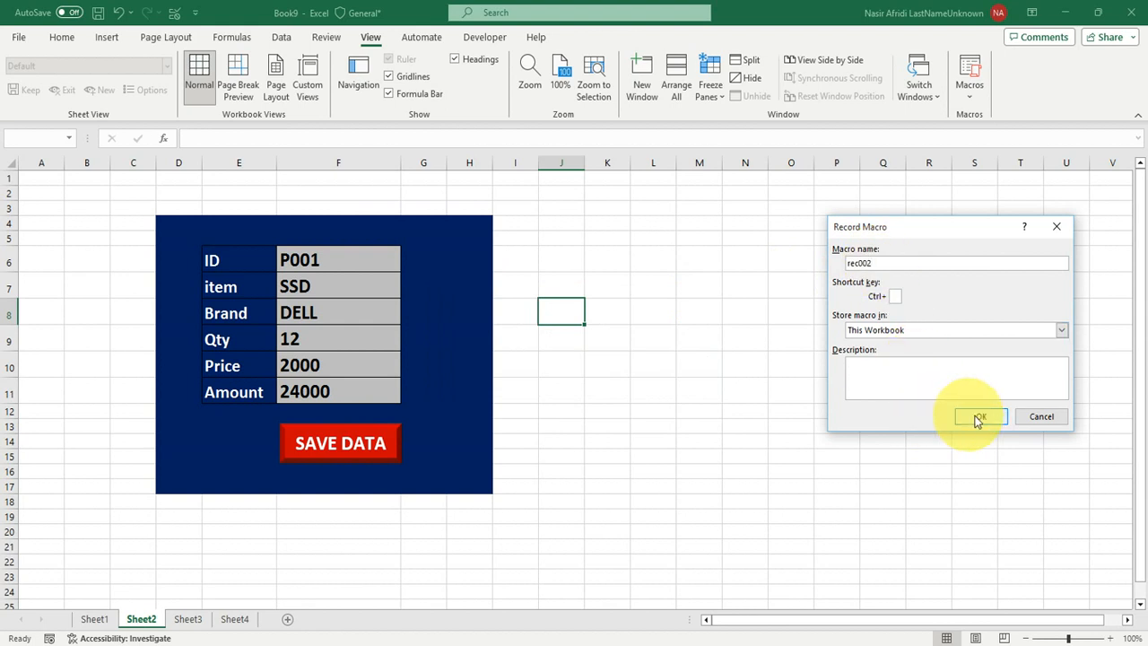
pyautogui.click(981, 418)
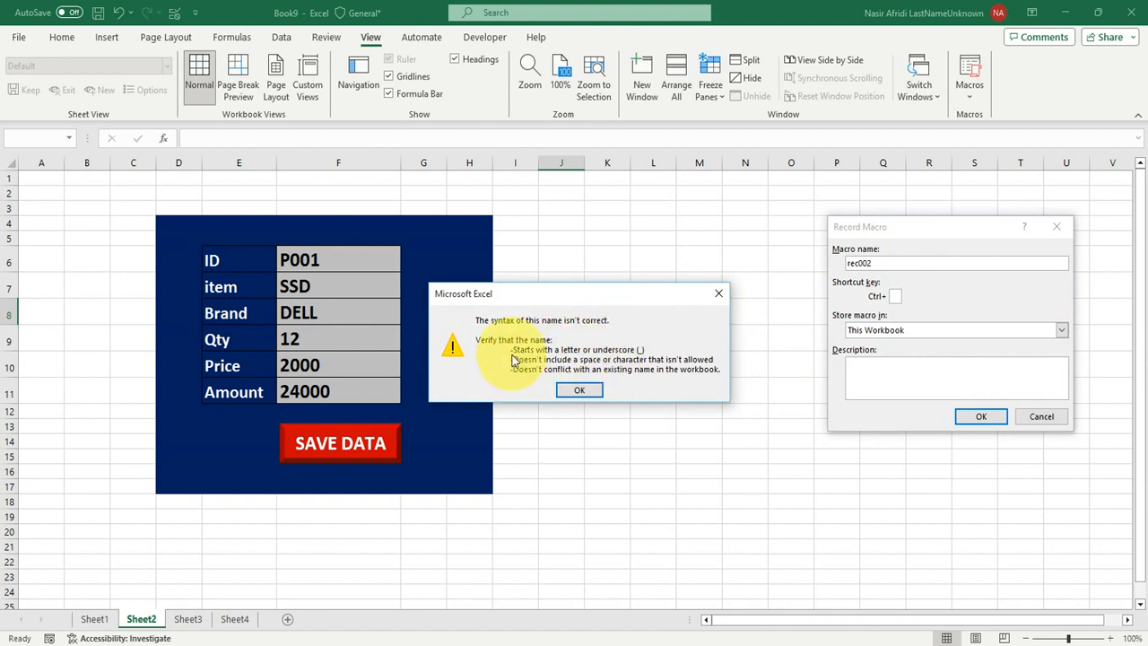
pyautogui.click(719, 295)
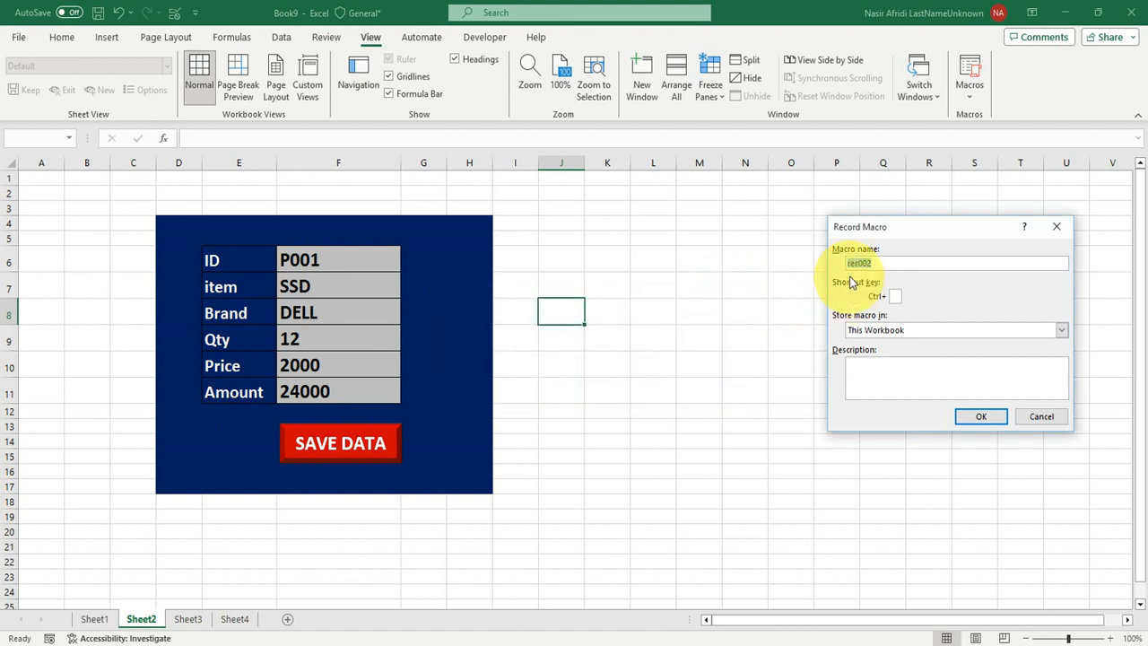
pyautogui.click(850, 264)
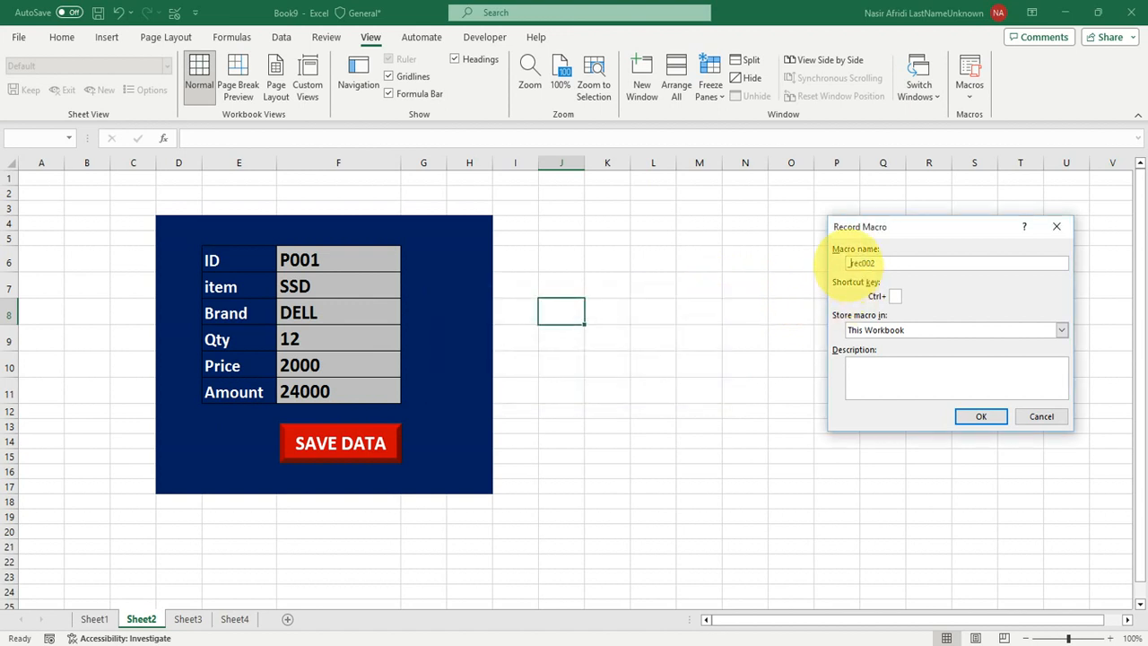
pyautogui.click(982, 416)
pyautogui.click(578, 391)
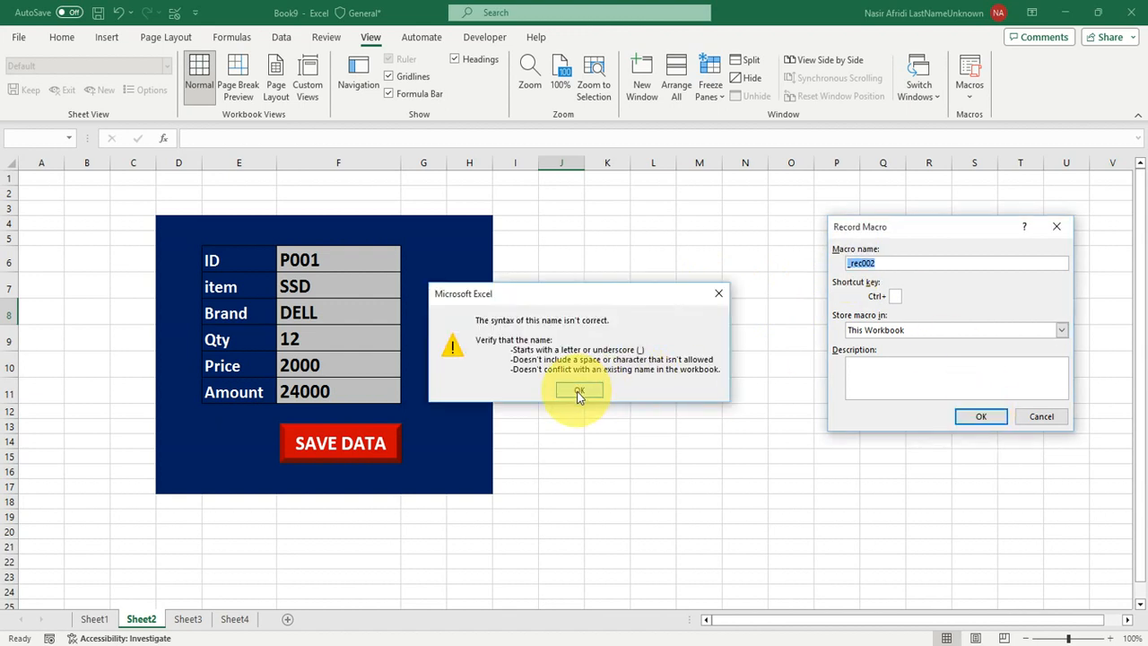
pyautogui.click(1054, 225)
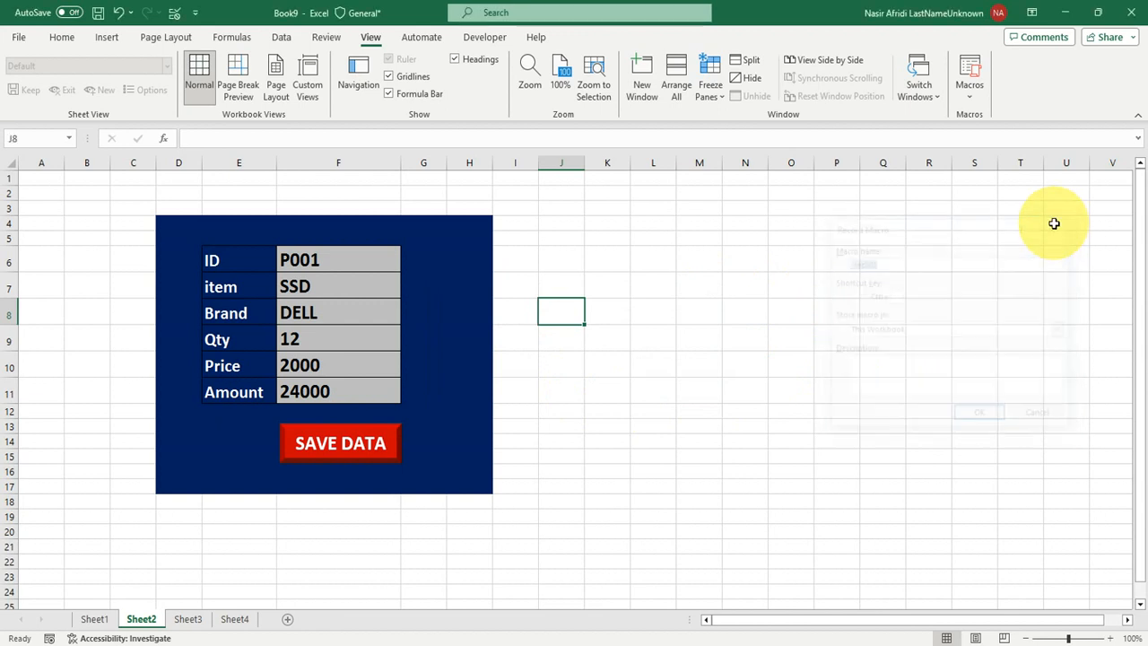
# Step: Start recording a macro with the default name Macro12, stored in This Workbook, and copy the entry cells F6:F11
pyautogui.click(977, 106)
pyautogui.click(1002, 139)
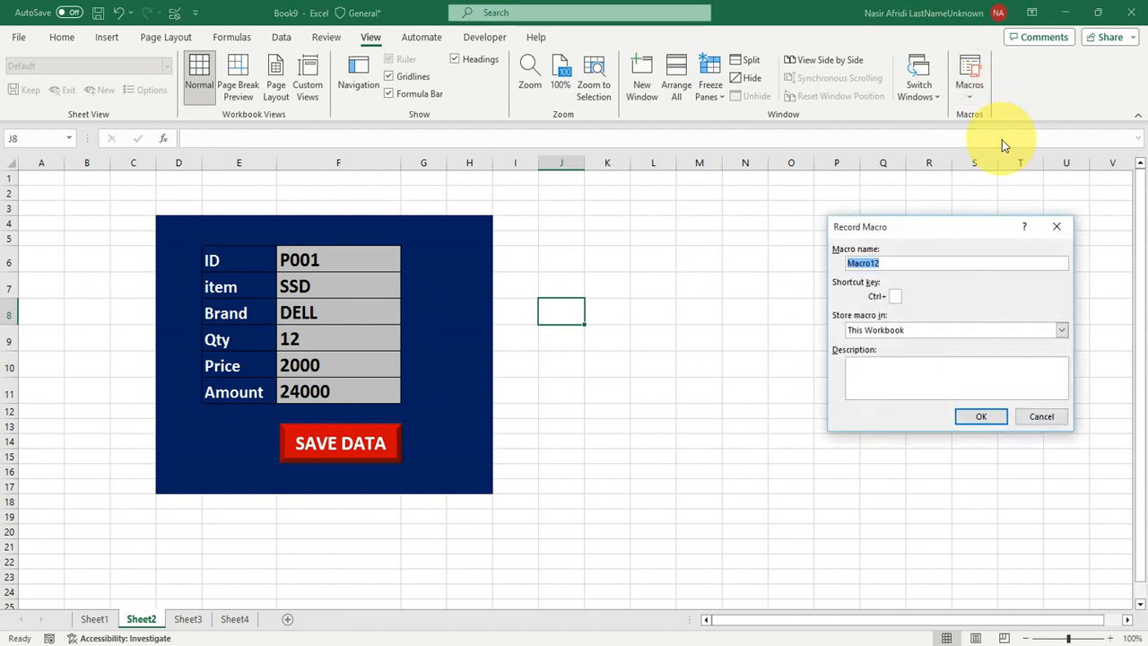
pyautogui.click(980, 412)
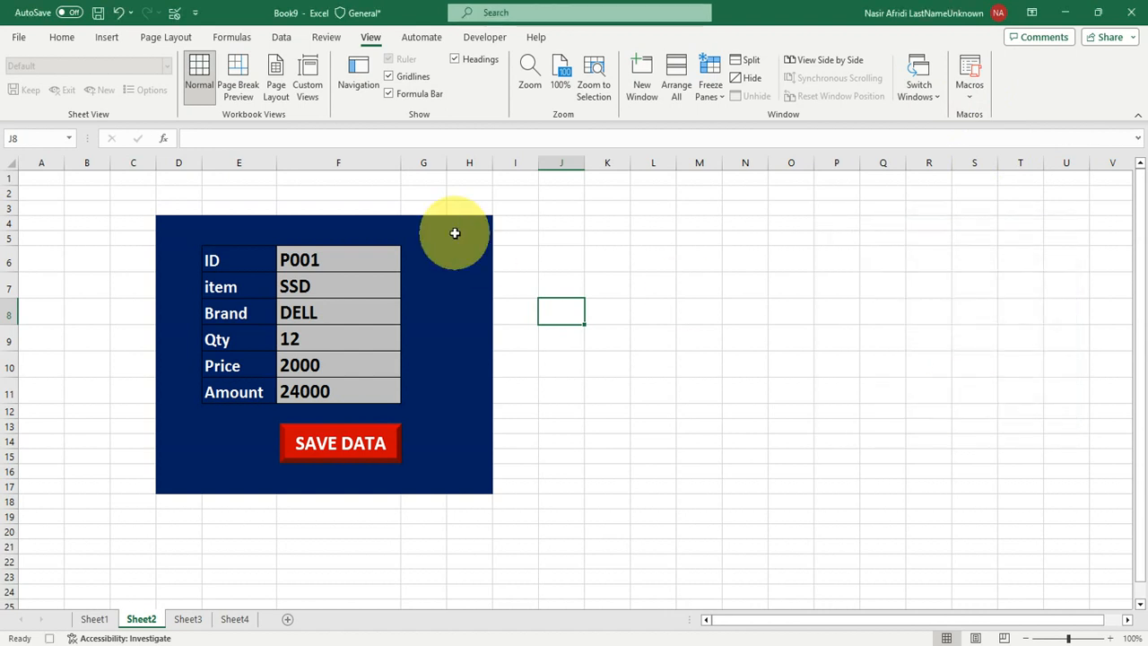
pyautogui.moveTo(341, 261); pyautogui.dragTo(332, 388)
pyautogui.hotkey('ctrl', 'c')
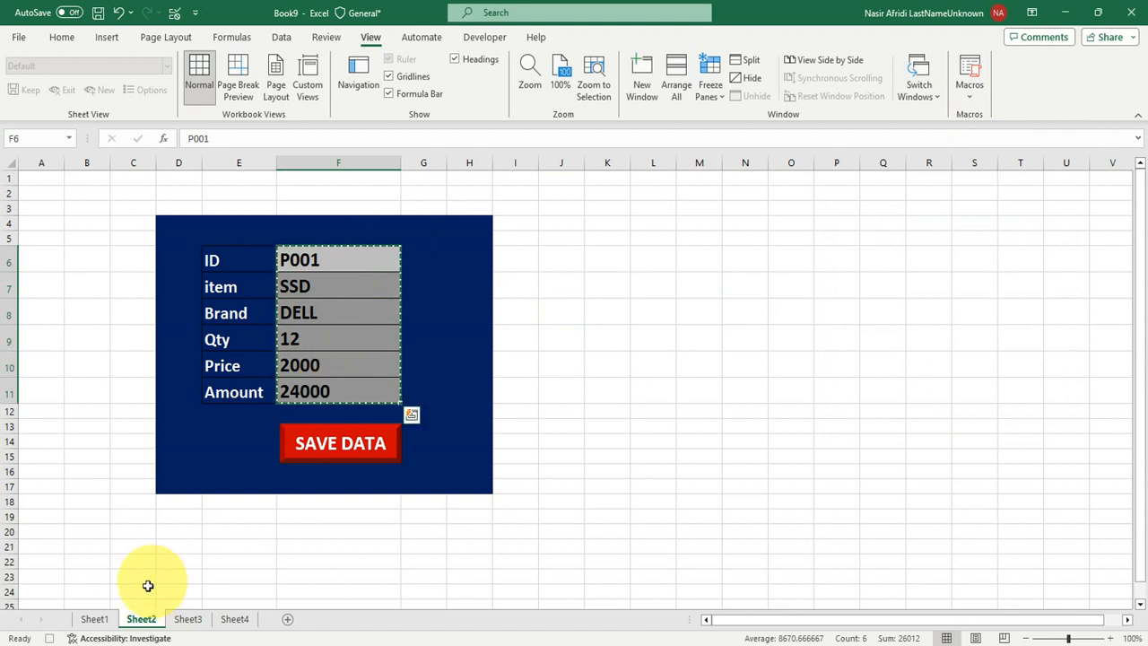
# Step: On Sheet1, start from G1 and jump through the sheet's last row to the last filled cell of the ID column
pyautogui.click(95, 619)
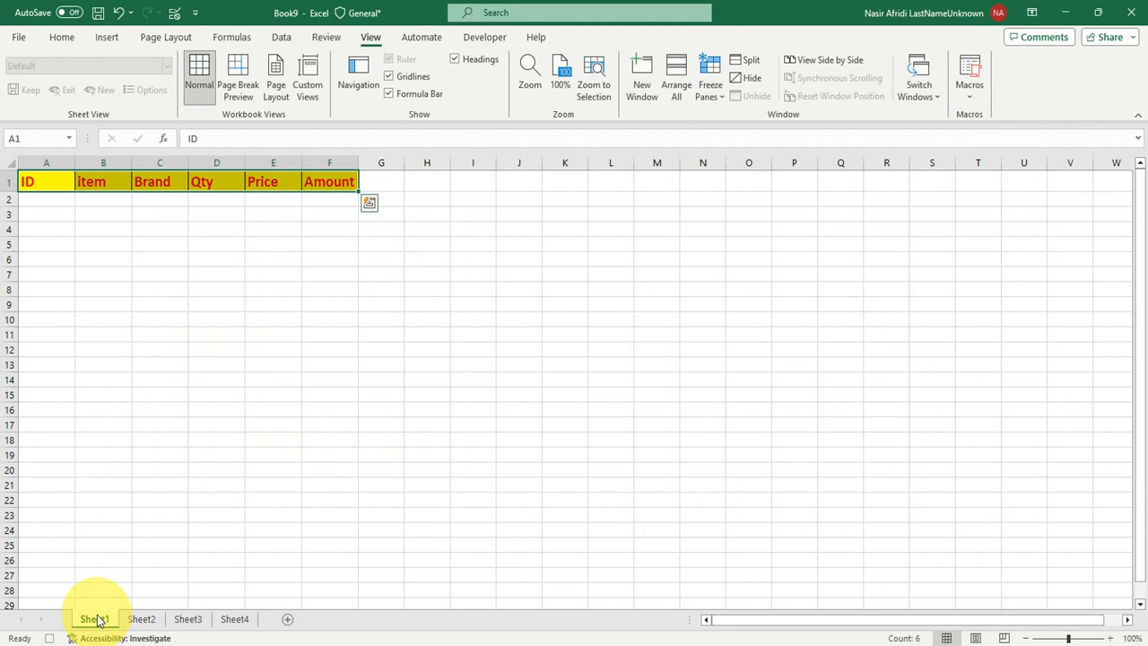
pyautogui.click(381, 181)
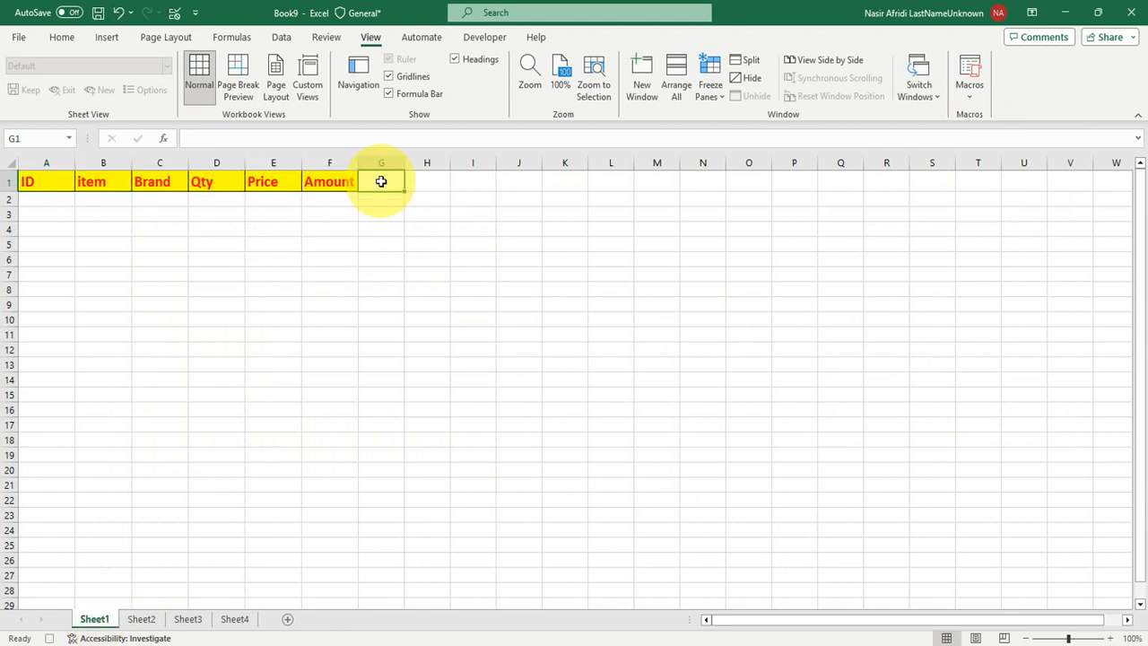
pyautogui.hotkey('ctrl', 'Down')
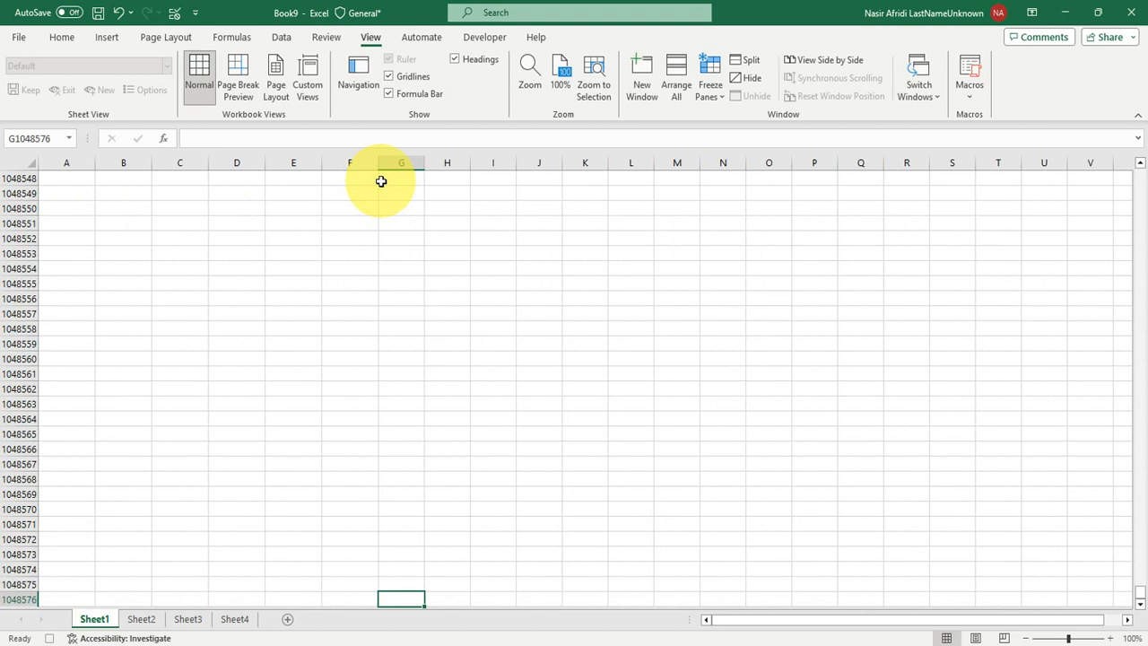
pyautogui.hotkey('ctrl', 'Left')
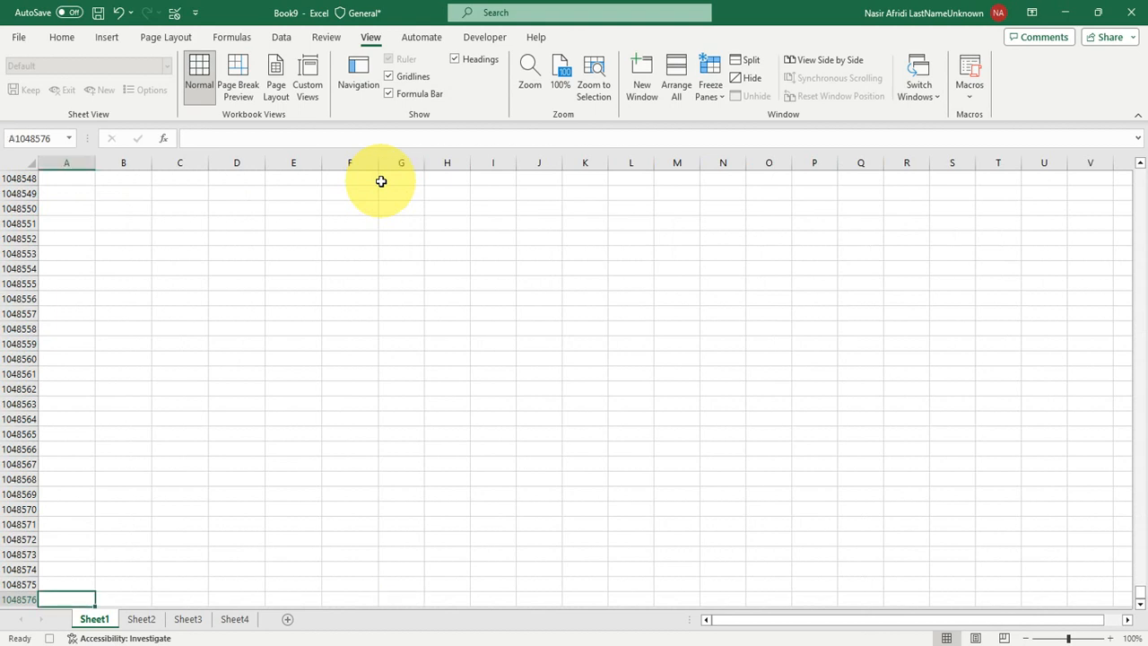
pyautogui.hotkey('ctrl', 'Up')
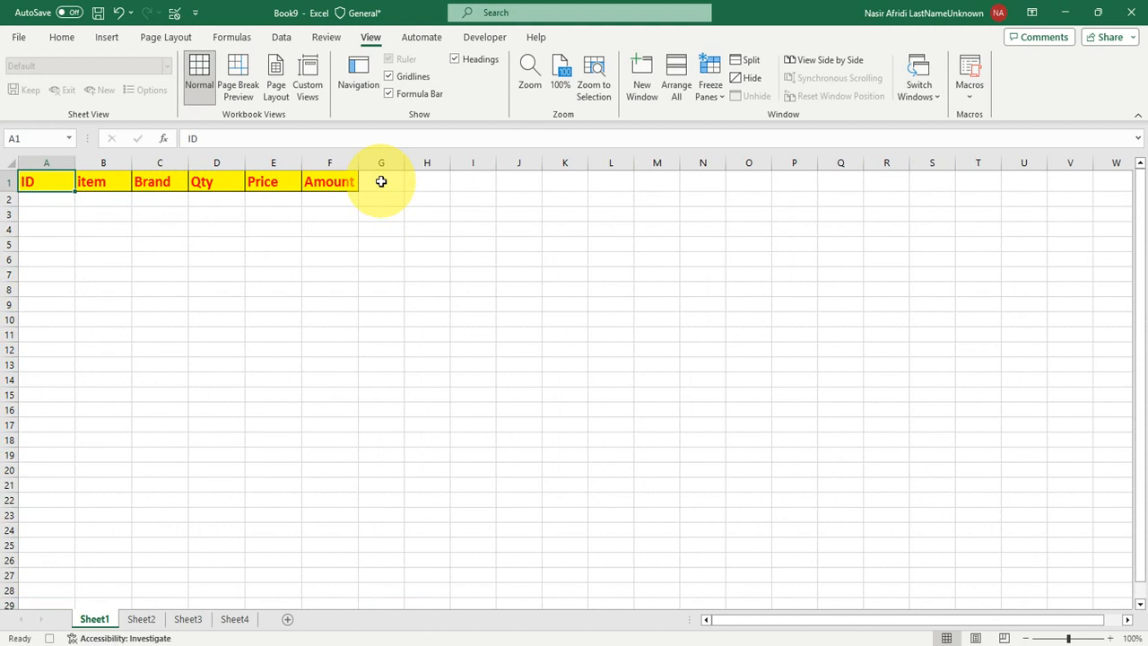
# Step: Switch the macro recording to relative references and move one row down to A2
pyautogui.click(485, 41)
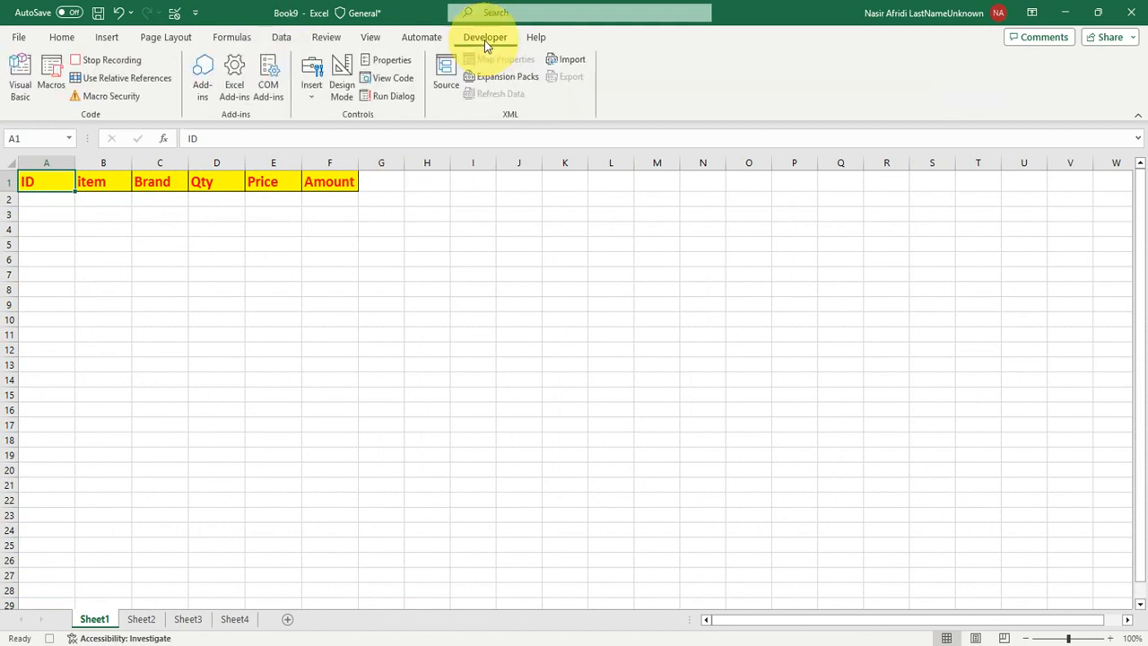
pyautogui.click(139, 83)
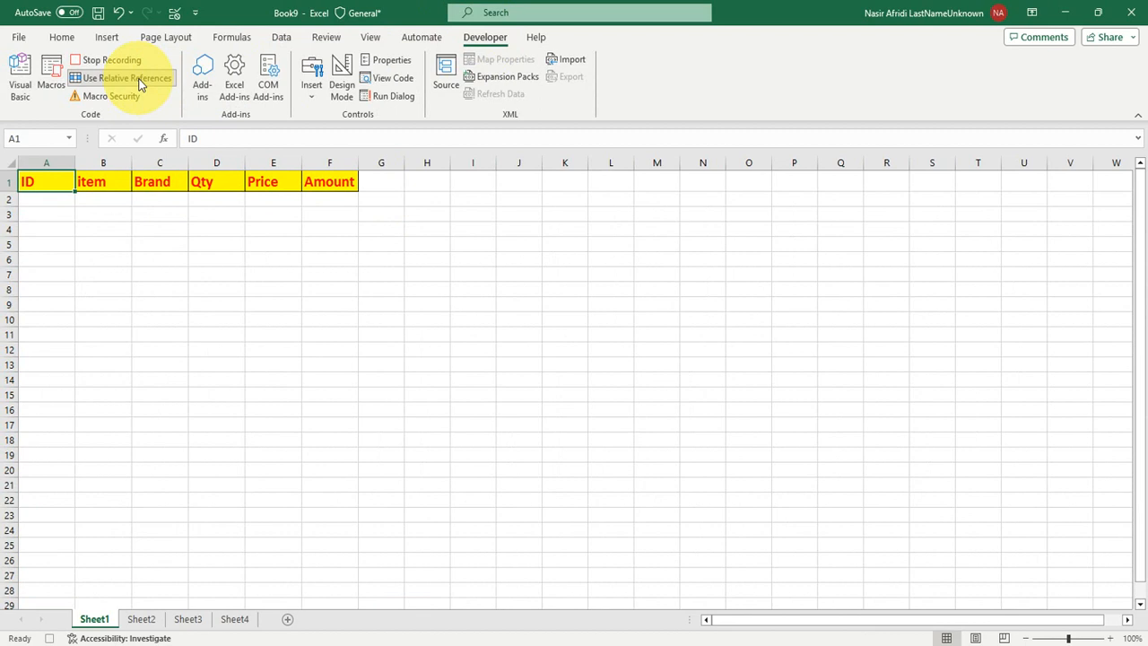
pyautogui.press('Down')
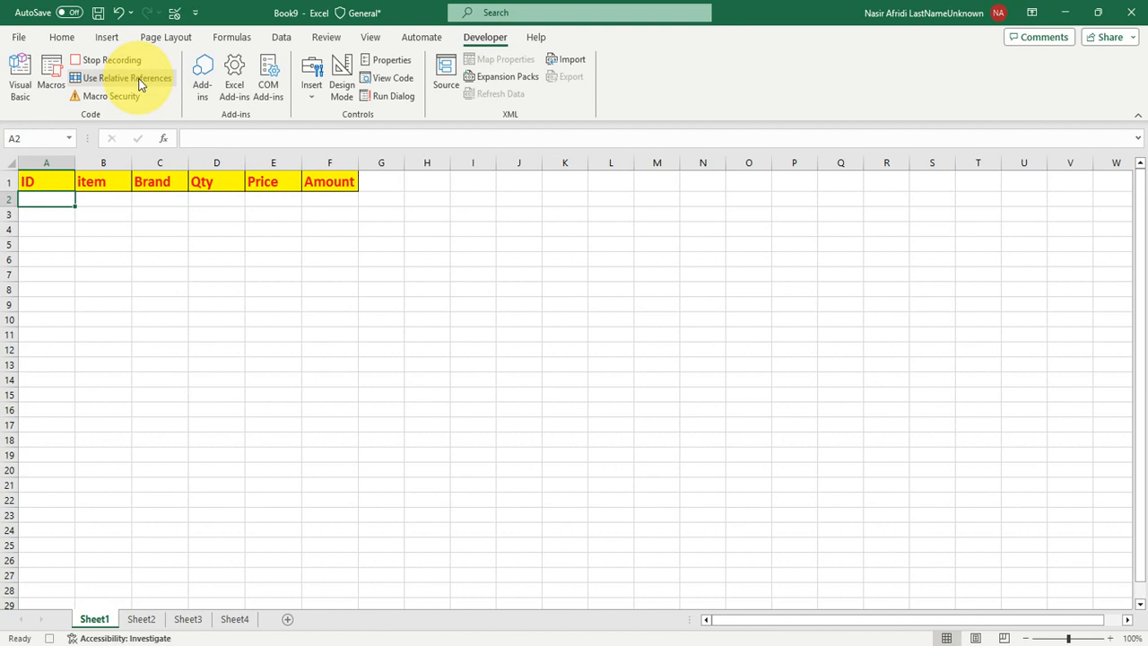
# Step: Paste the copied record transposed into the row starting at A2 on Sheet1 and return to Sheet2
pyautogui.rightClick(59, 199)
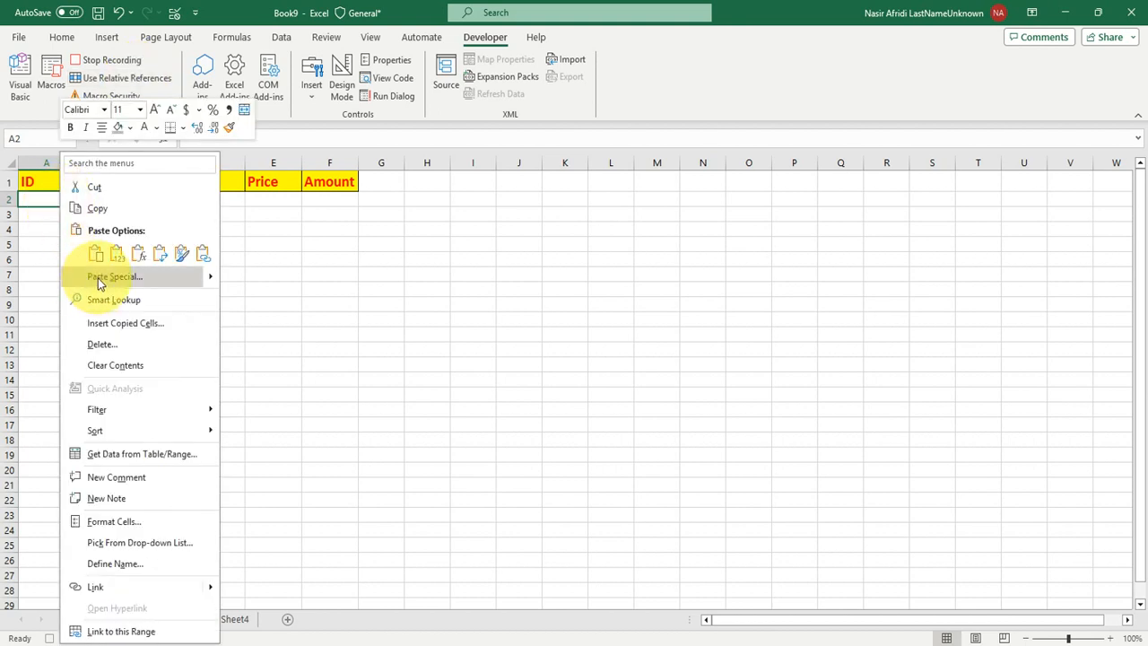
pyautogui.press('Escape')
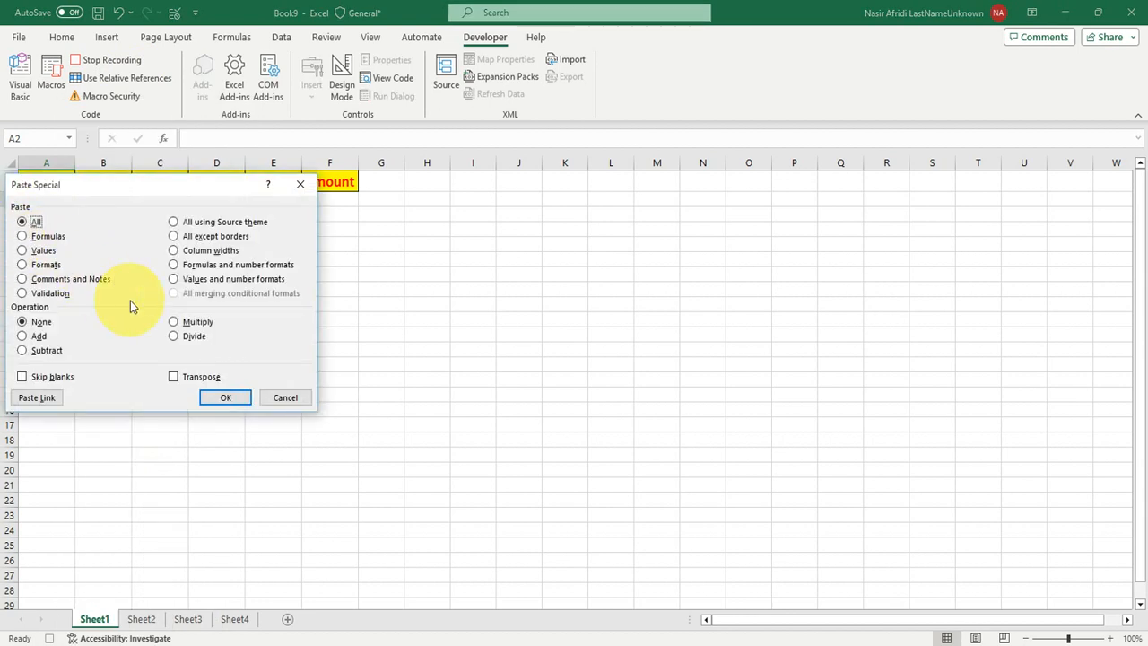
pyautogui.click(191, 378)
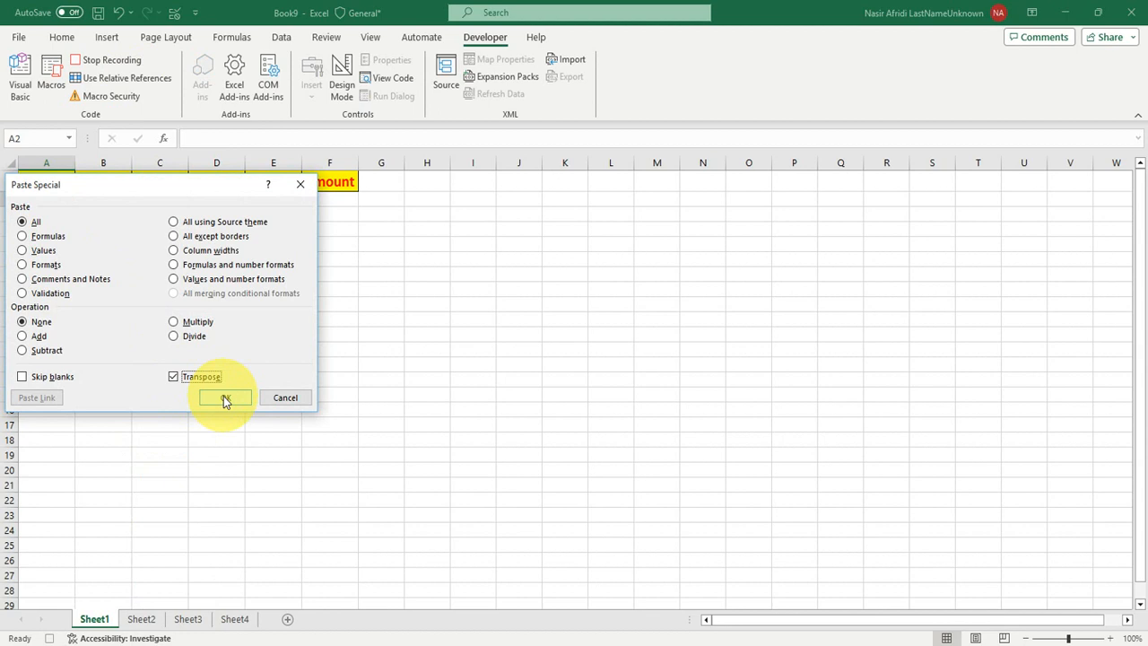
pyautogui.click(224, 400)
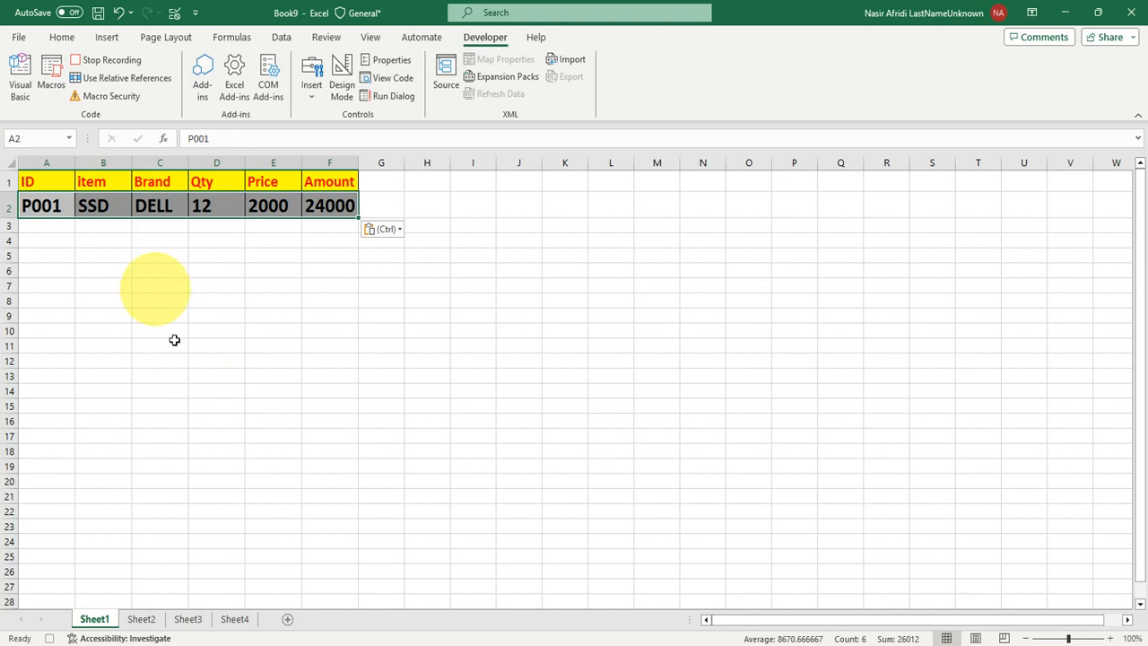
pyautogui.click(140, 619)
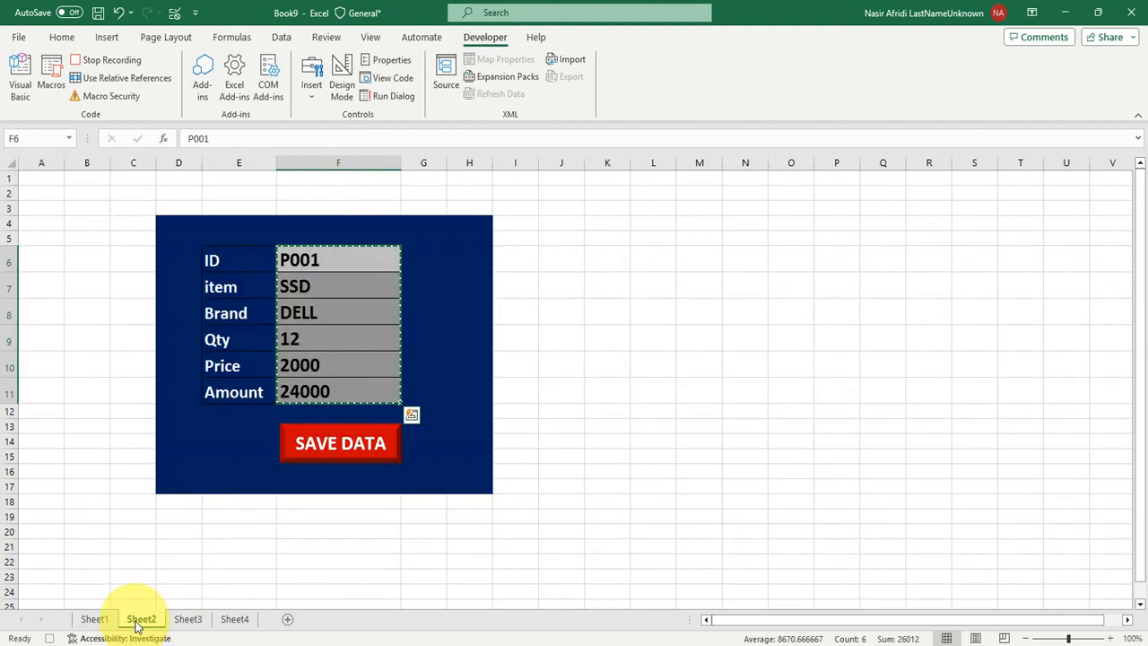
# Step: Clear the form's entry cells F6:F10, return to the ID cell F6 and stop recording the macro
pyautogui.moveTo(300, 260); pyautogui.dragTo(329, 363)
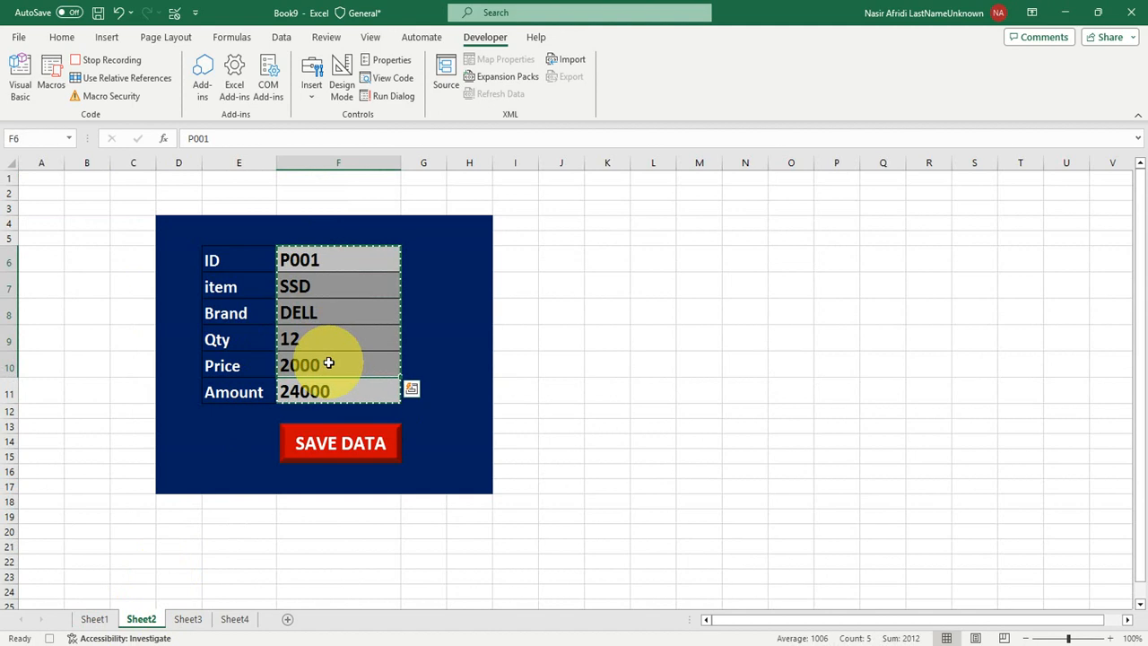
pyautogui.press('Delete')
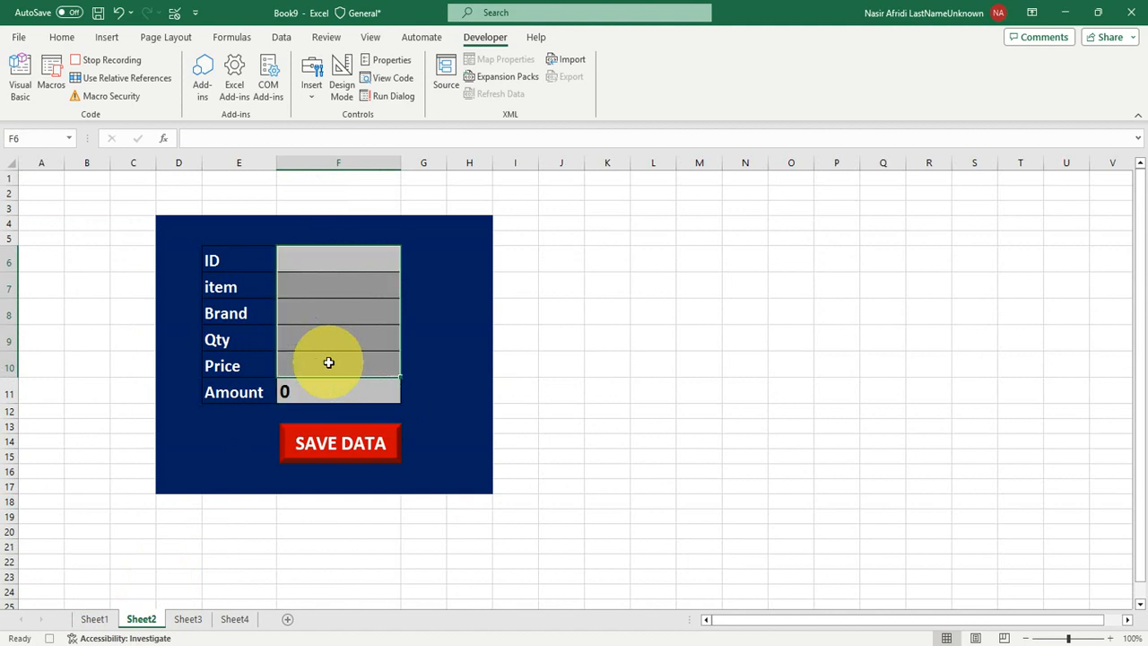
pyautogui.click(299, 258)
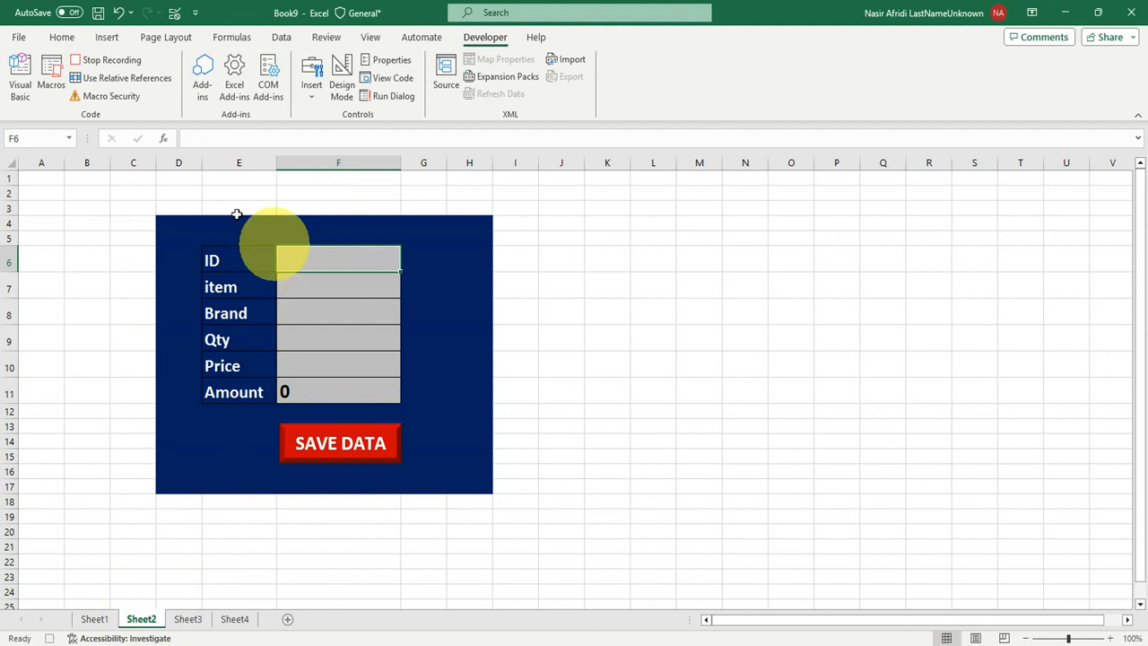
pyautogui.click(99, 63)
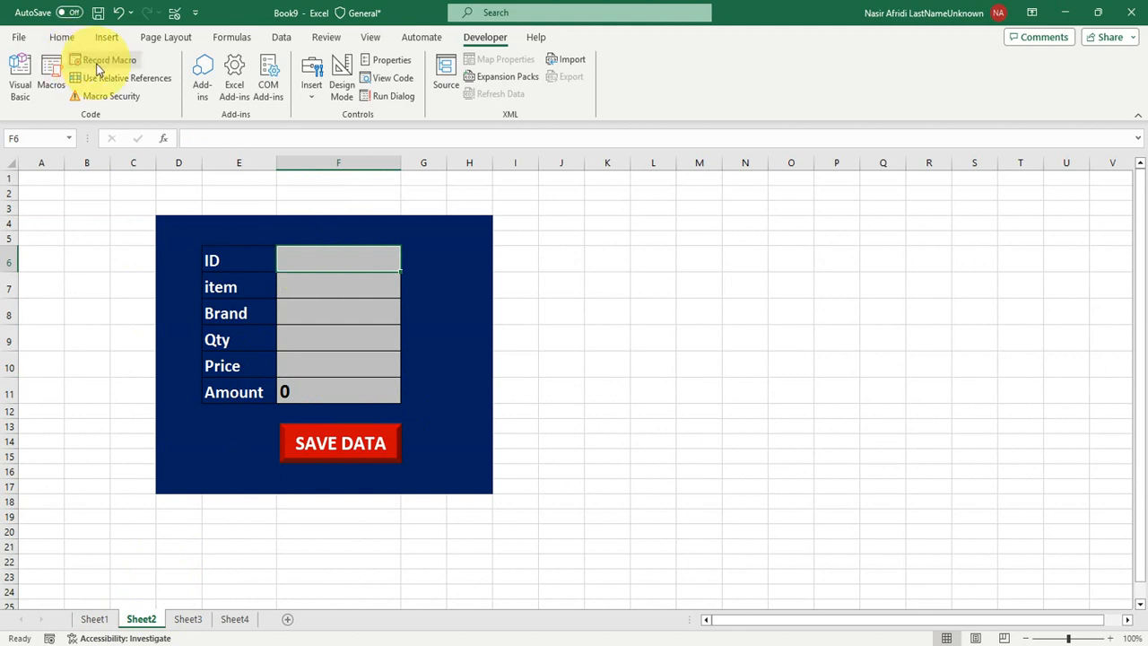
pyautogui.click(614, 305)
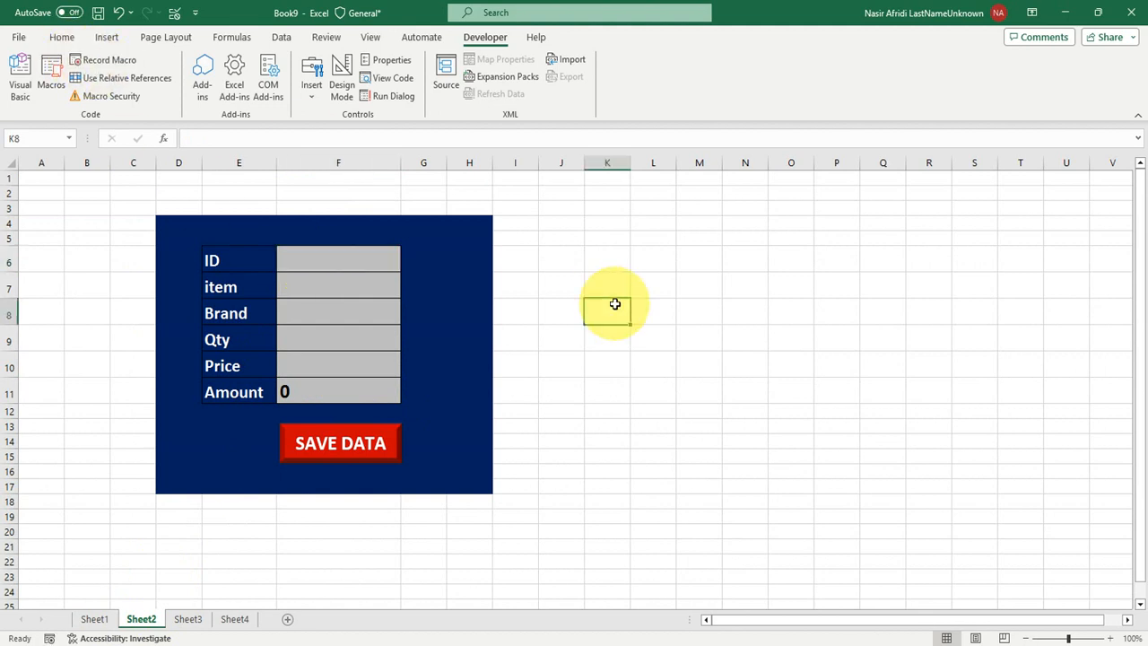
# Step: Assign Macro12 to the SAVE DATA shape on Sheet2 and deselect the shape
pyautogui.rightClick(358, 438)
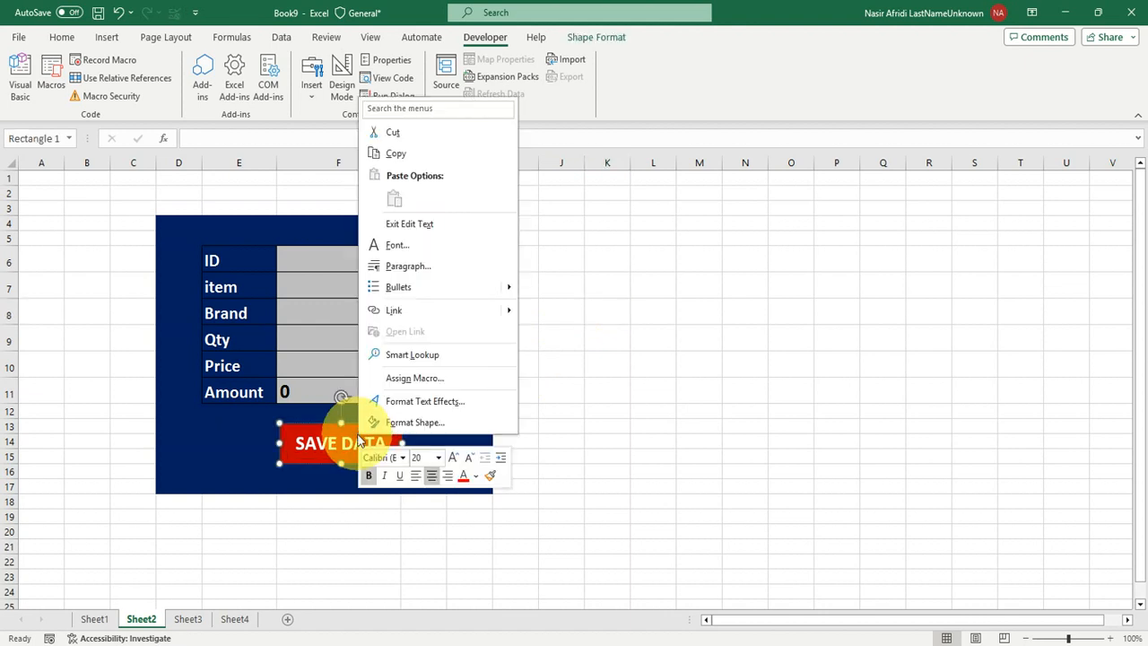
pyautogui.click(413, 380)
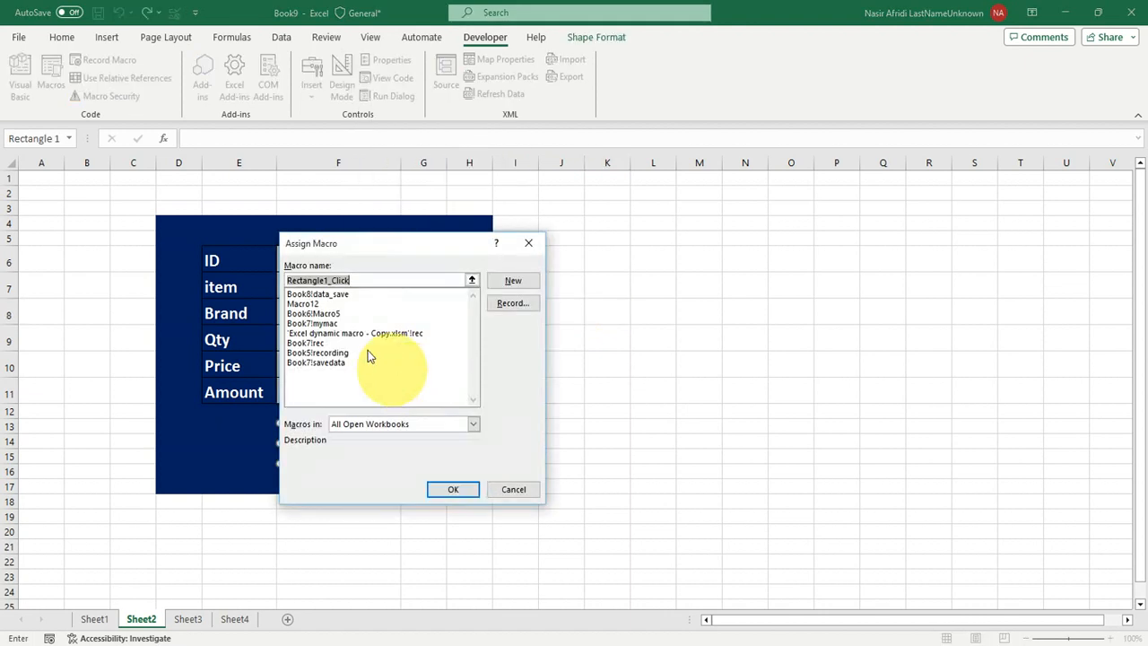
pyautogui.click(316, 305)
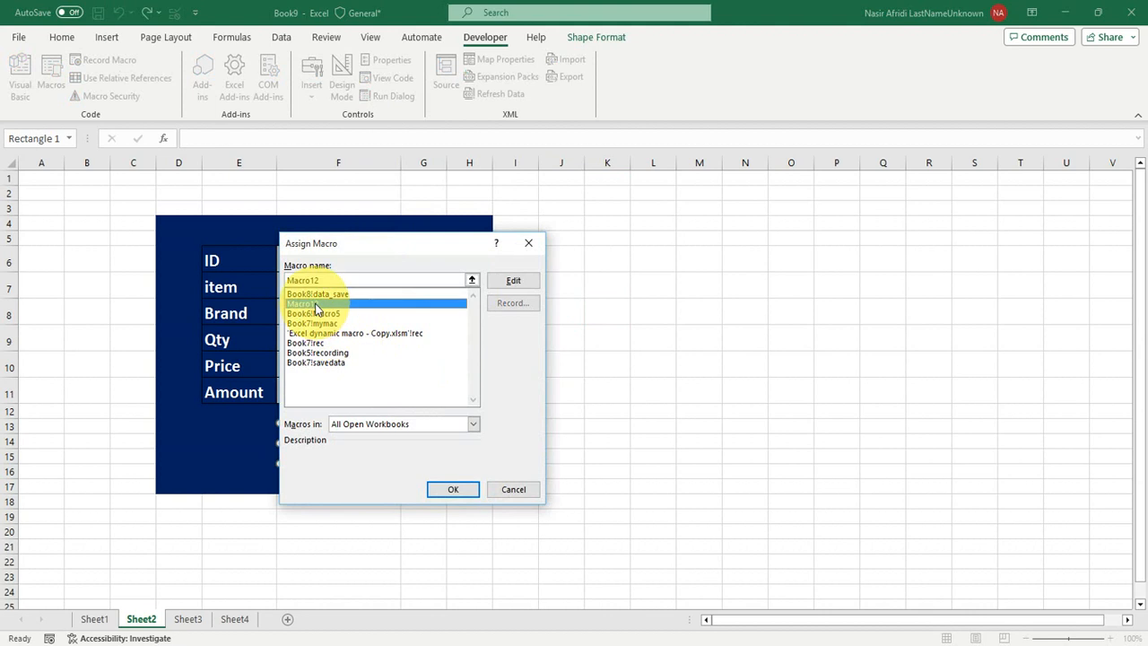
pyautogui.click(451, 490)
pyautogui.click(617, 442)
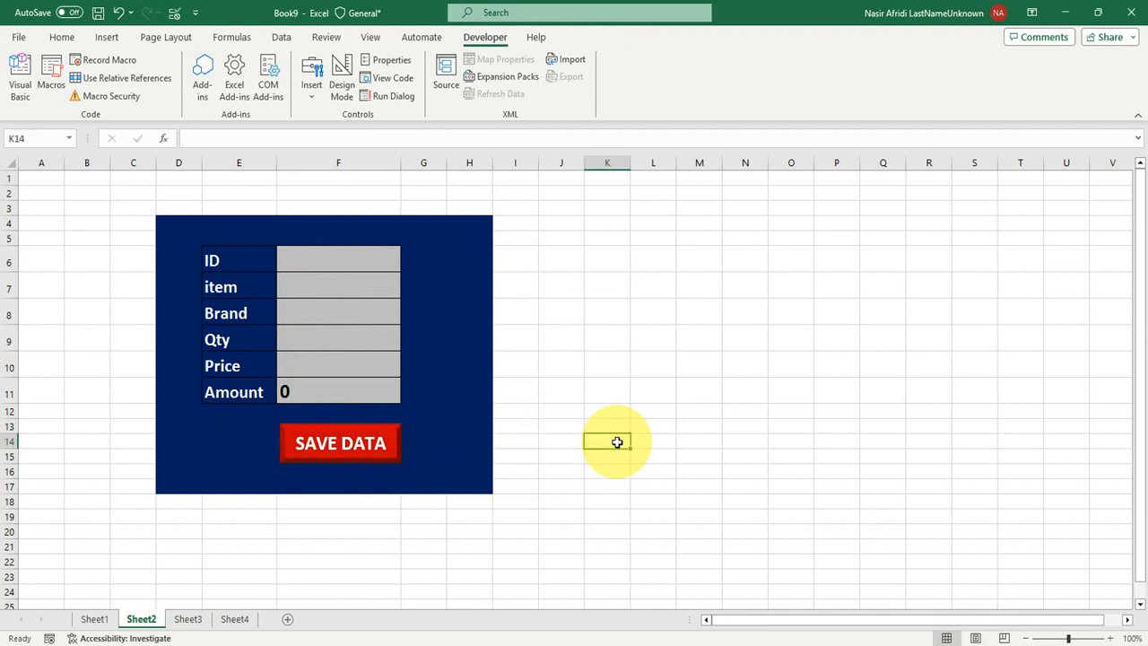
# Step: Fill in the form with ID P002, item USB, brand HP, quantity 100 and price 200
pyautogui.click(320, 259)
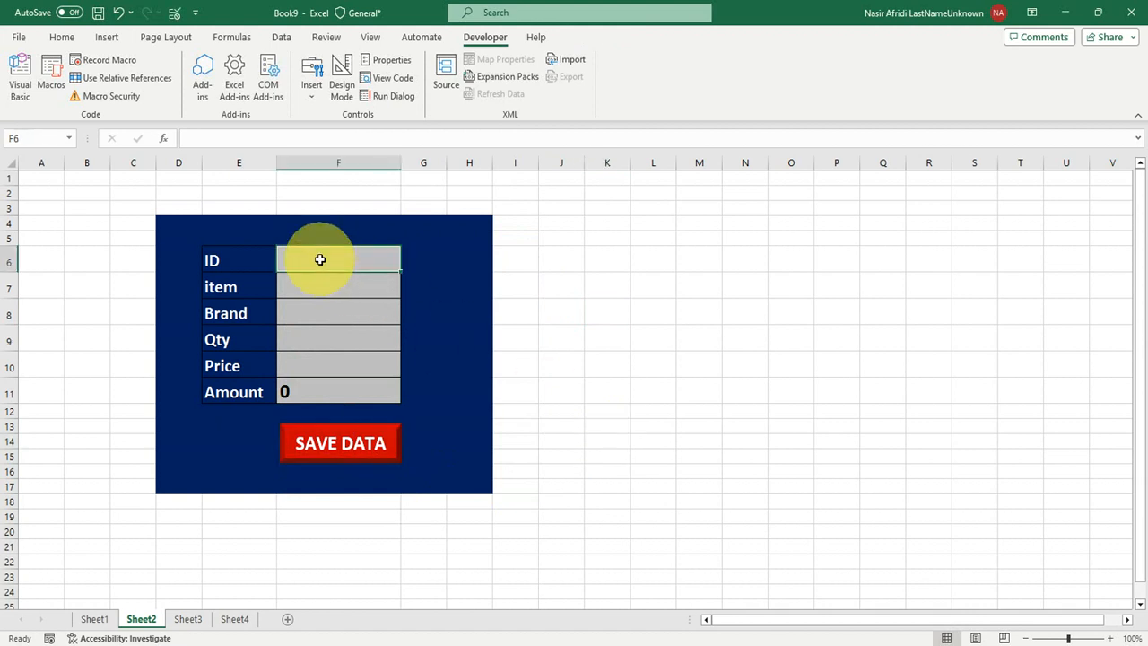
pyautogui.write('P002')
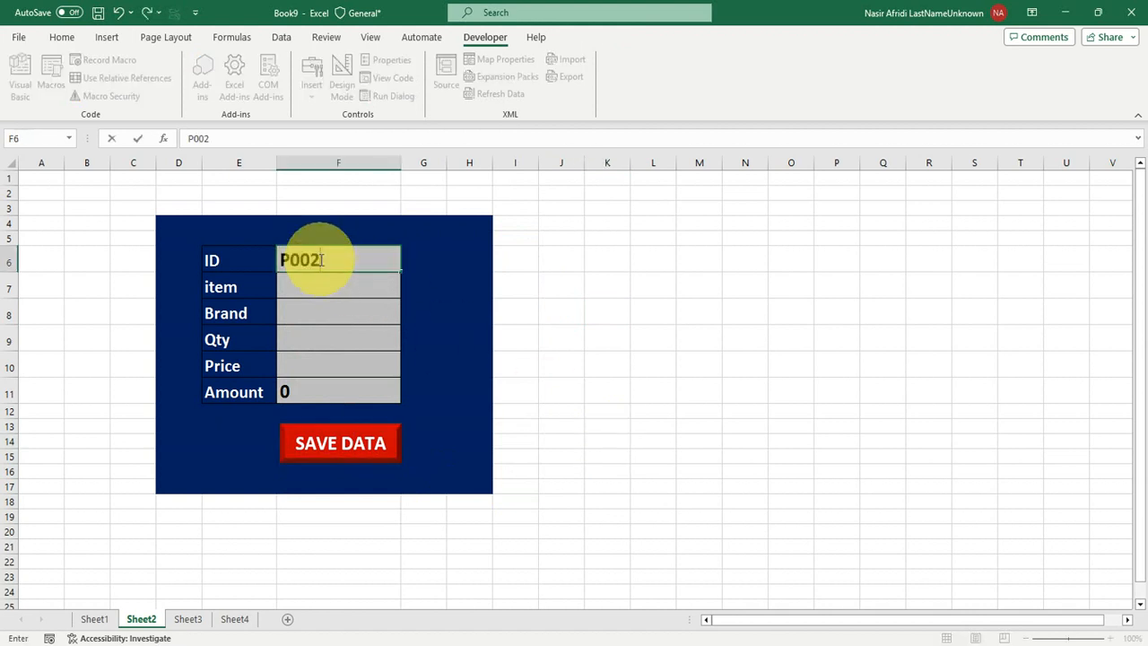
pyautogui.press('Return')
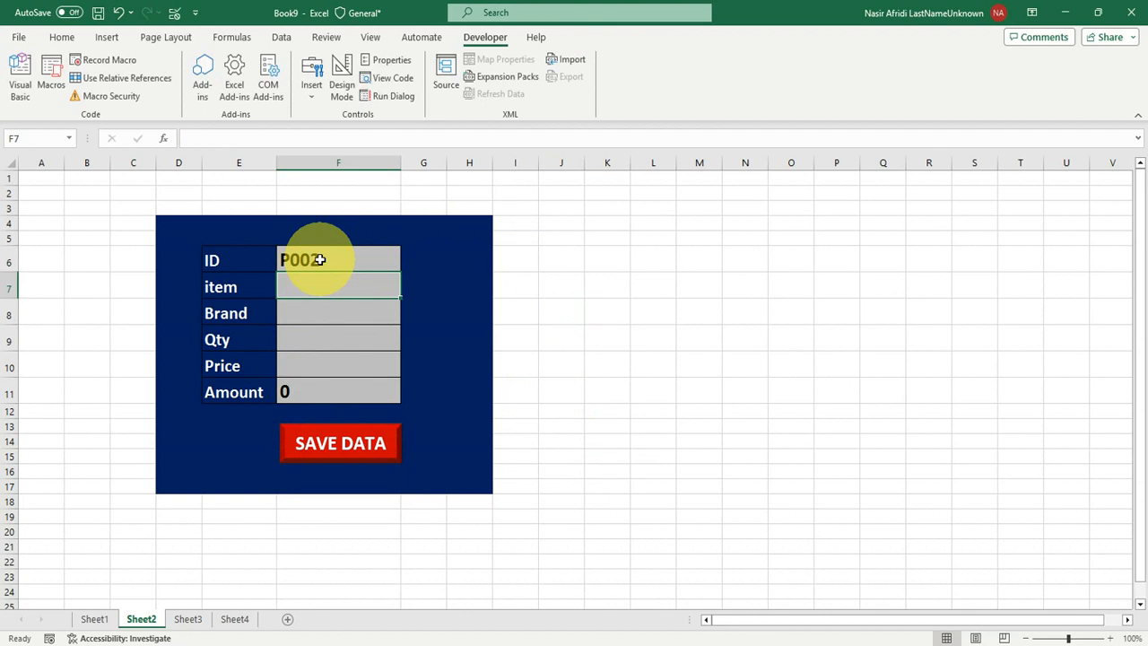
pyautogui.write('USB')
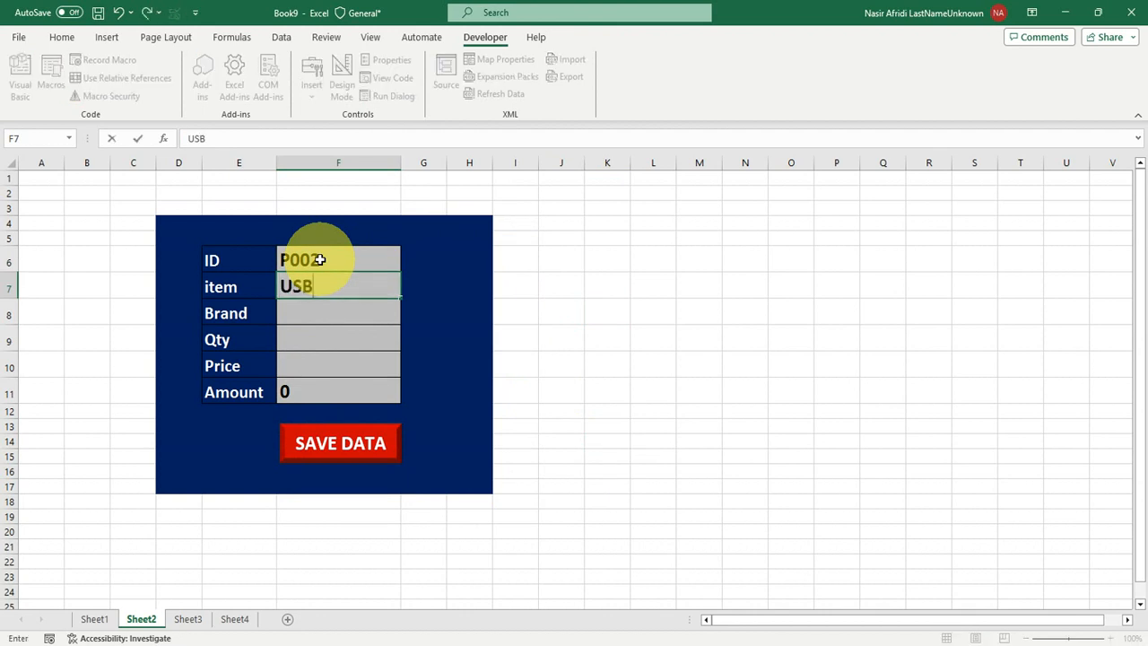
pyautogui.press('Return')
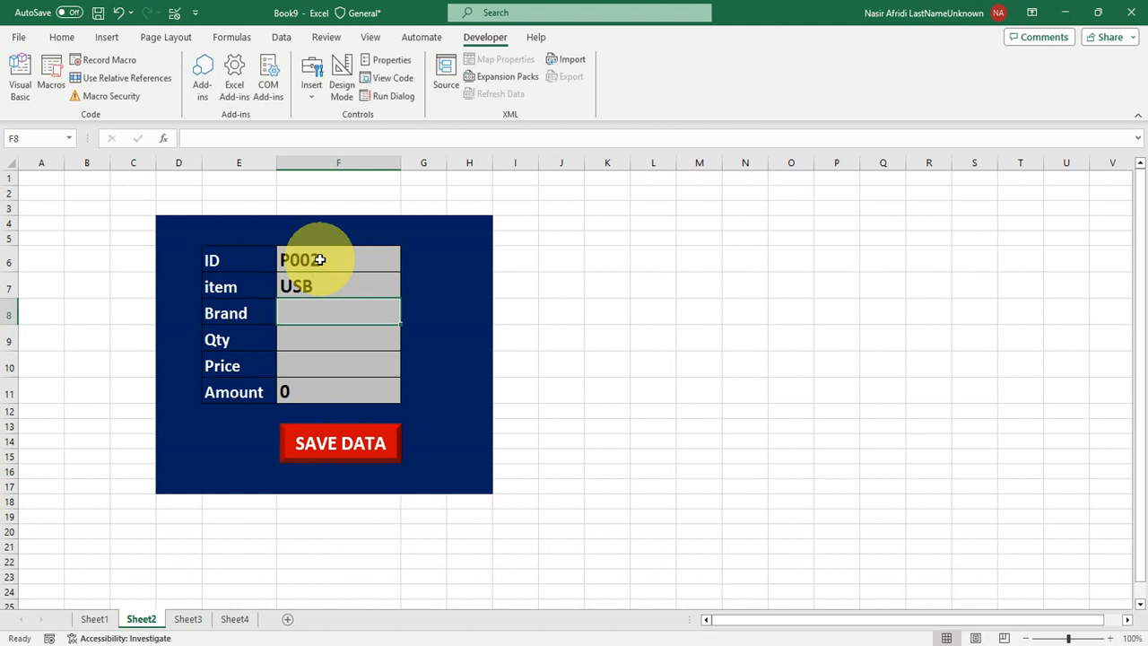
pyautogui.write('HP')
pyautogui.press('Return')
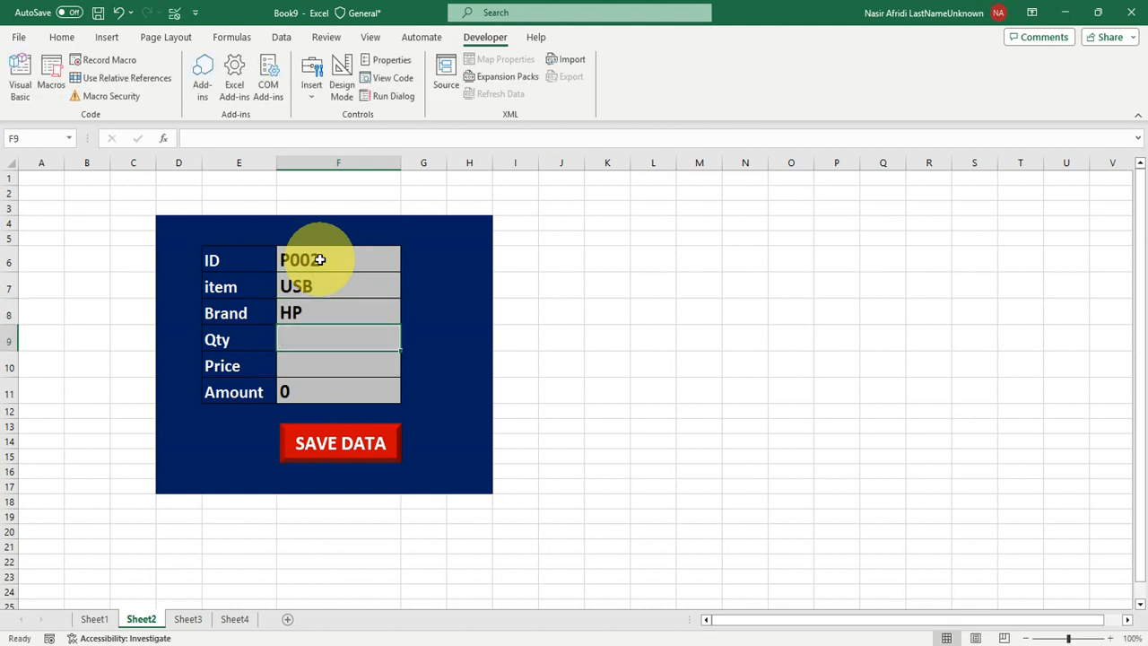
pyautogui.write('100')
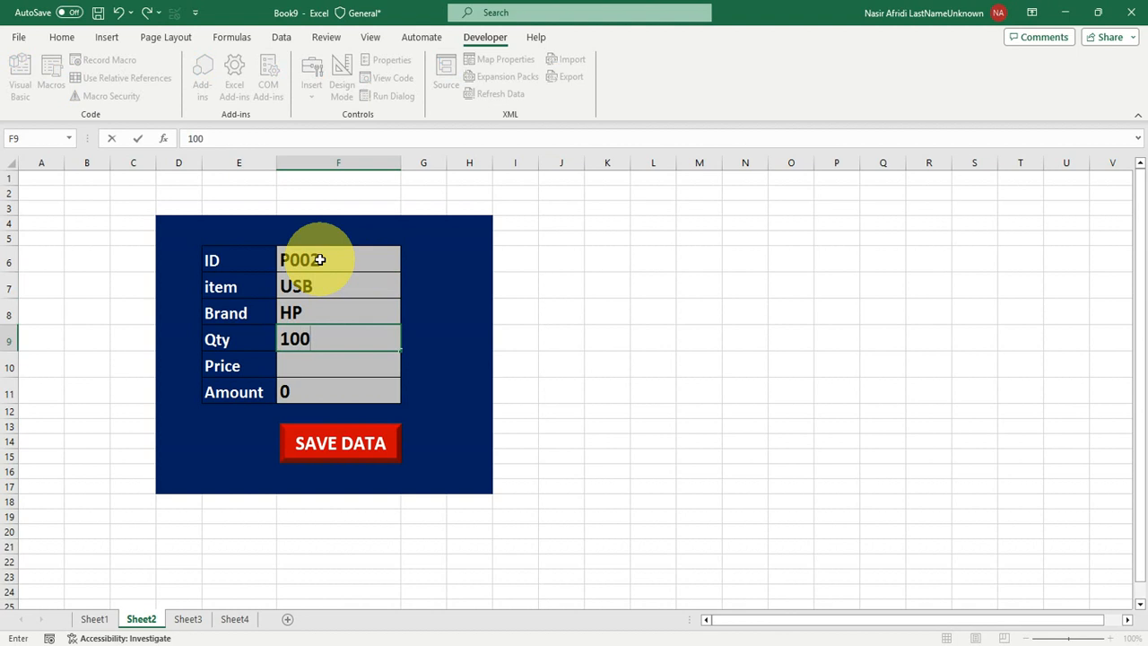
pyautogui.press('Return')
pyautogui.write('200')
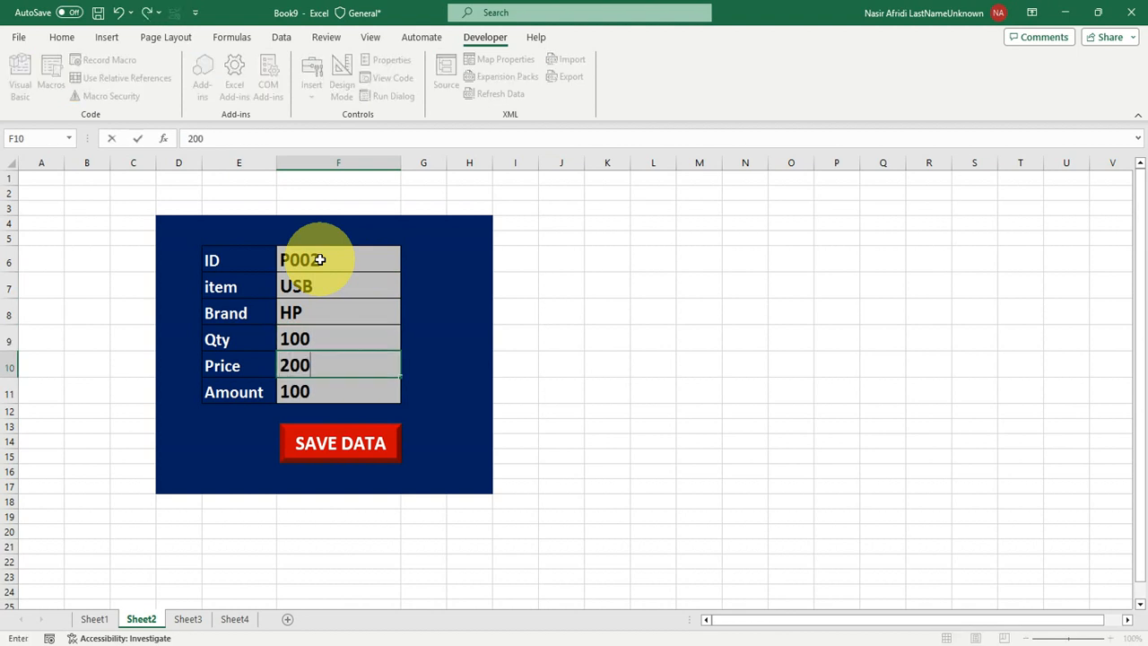
pyautogui.press('Return')
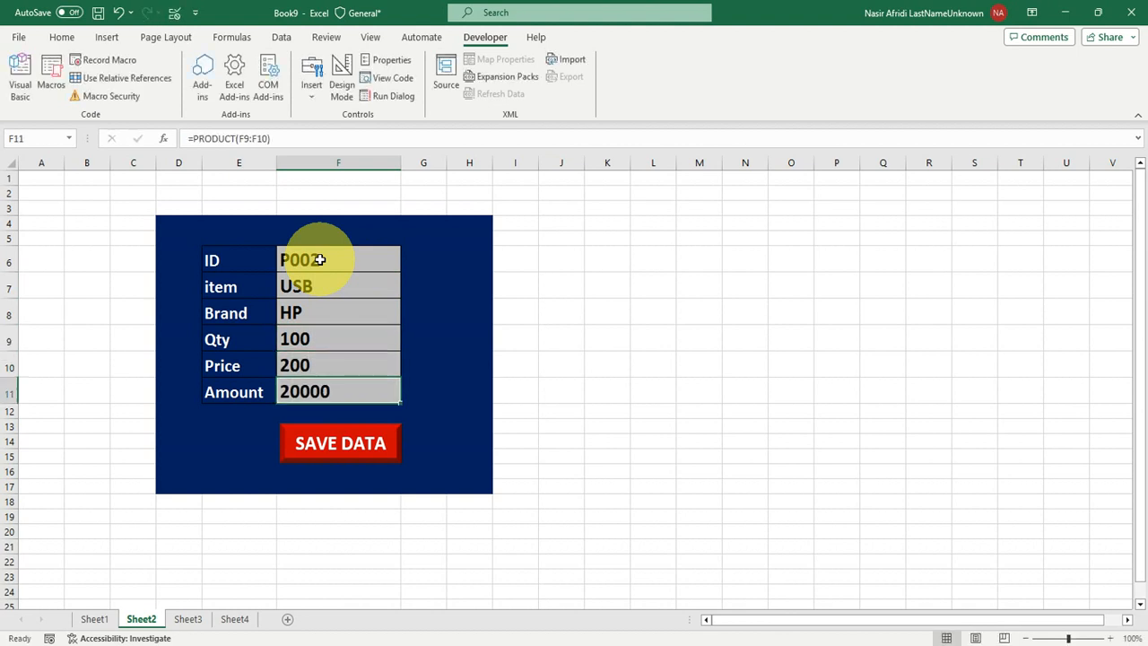
# Step: Save the P002 record with SAVE DATA, checking Sheet1 for the new row before returning to Sheet2
pyautogui.click(340, 448)
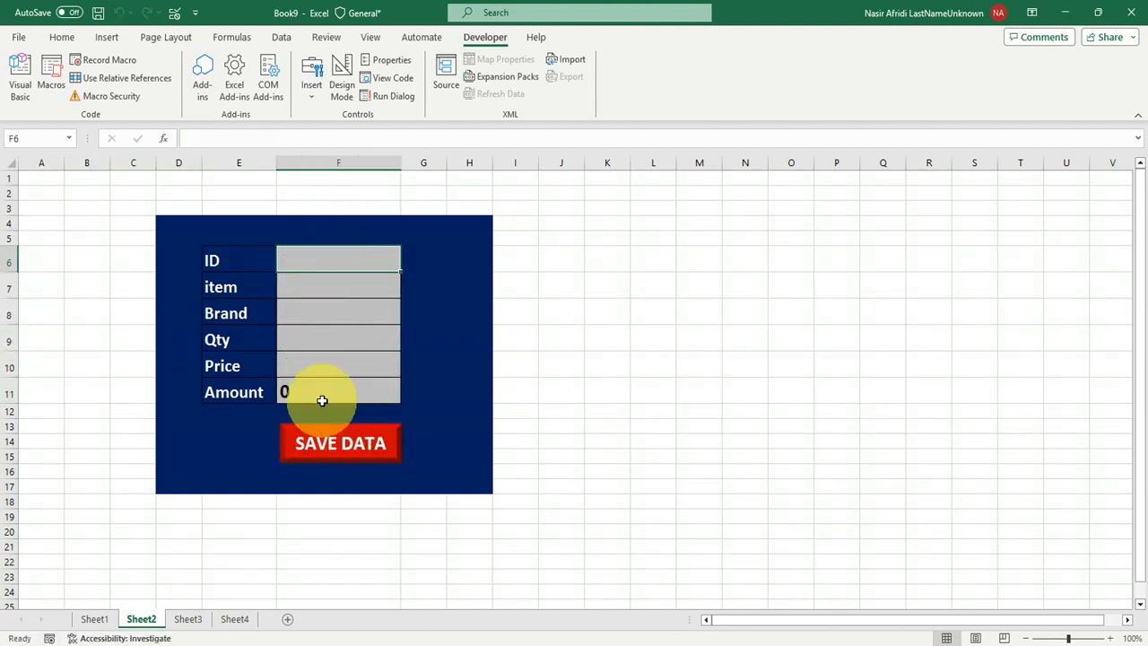
pyautogui.click(90, 620)
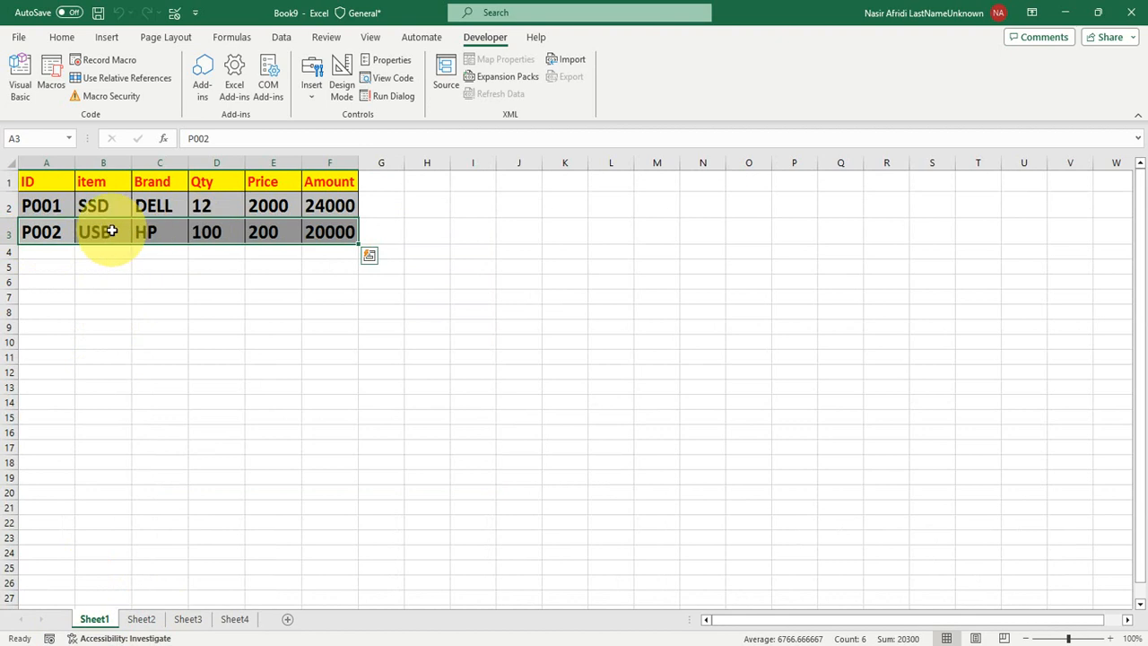
pyautogui.click(139, 619)
# Step: Fill in the form with ID P003, item HDD, brand DELL, quantity 10 and price 2000
pyautogui.click(335, 274)
pyautogui.write('P003')
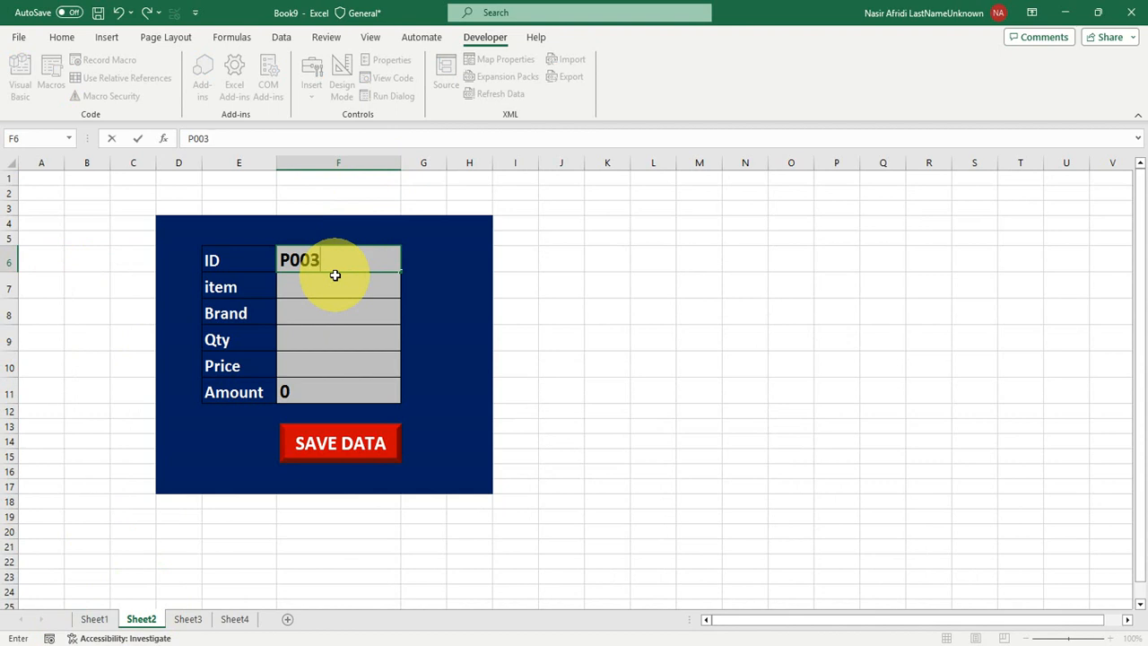
pyautogui.press('Return')
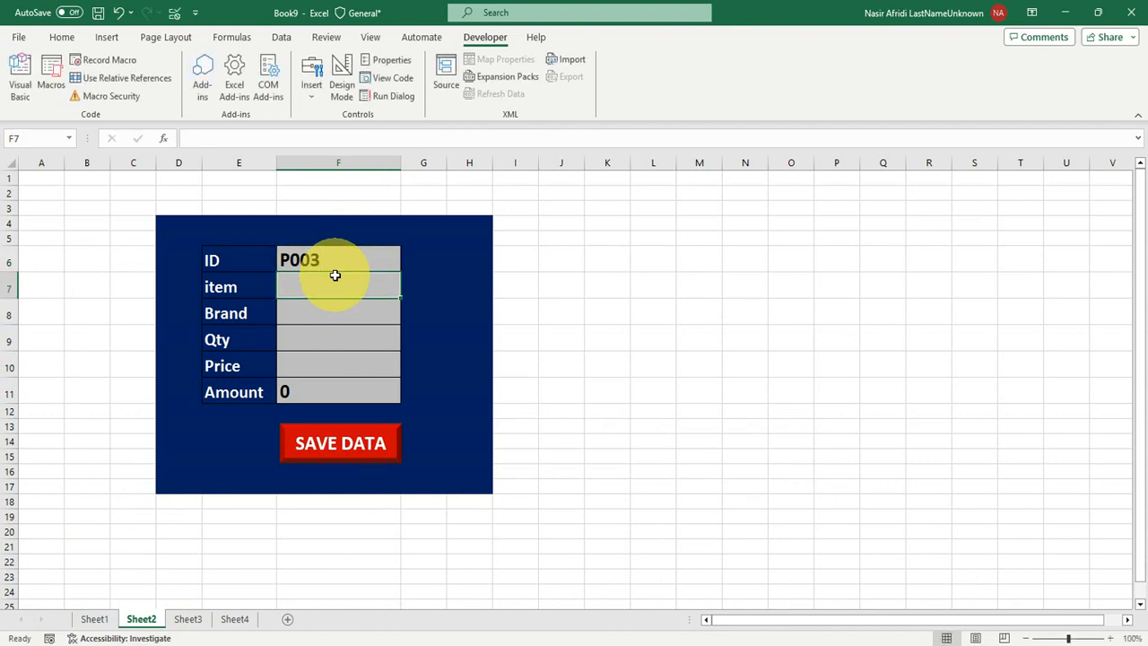
pyautogui.write('S')
pyautogui.press('BackSpace')
pyautogui.write('HDD')
pyautogui.press('Return')
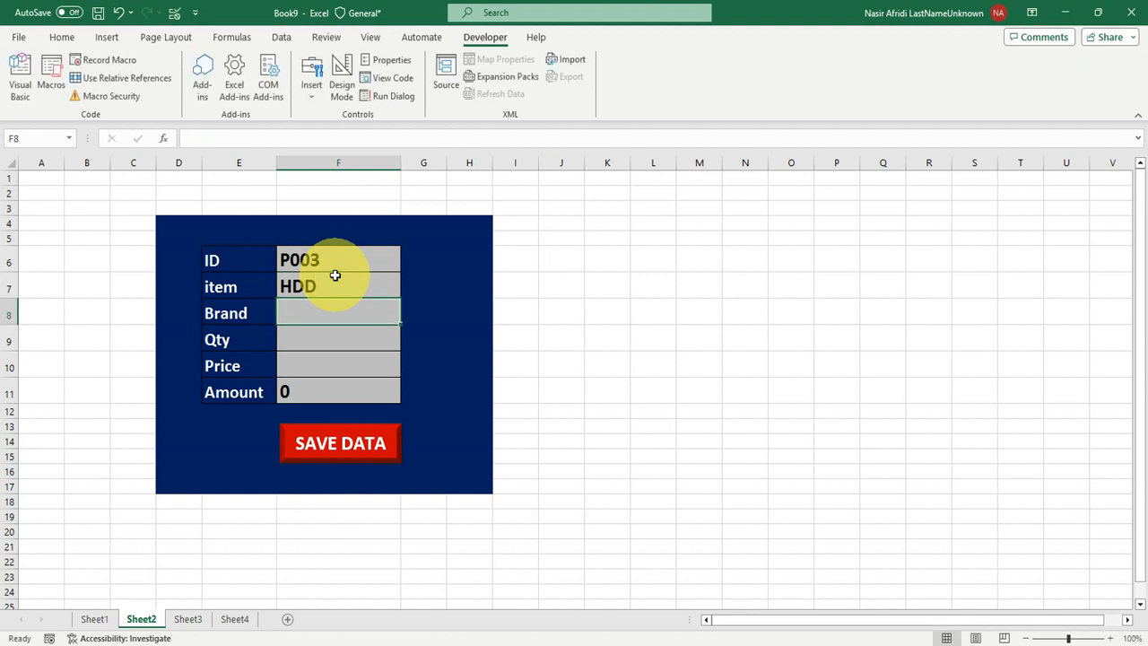
pyautogui.write('DELL')
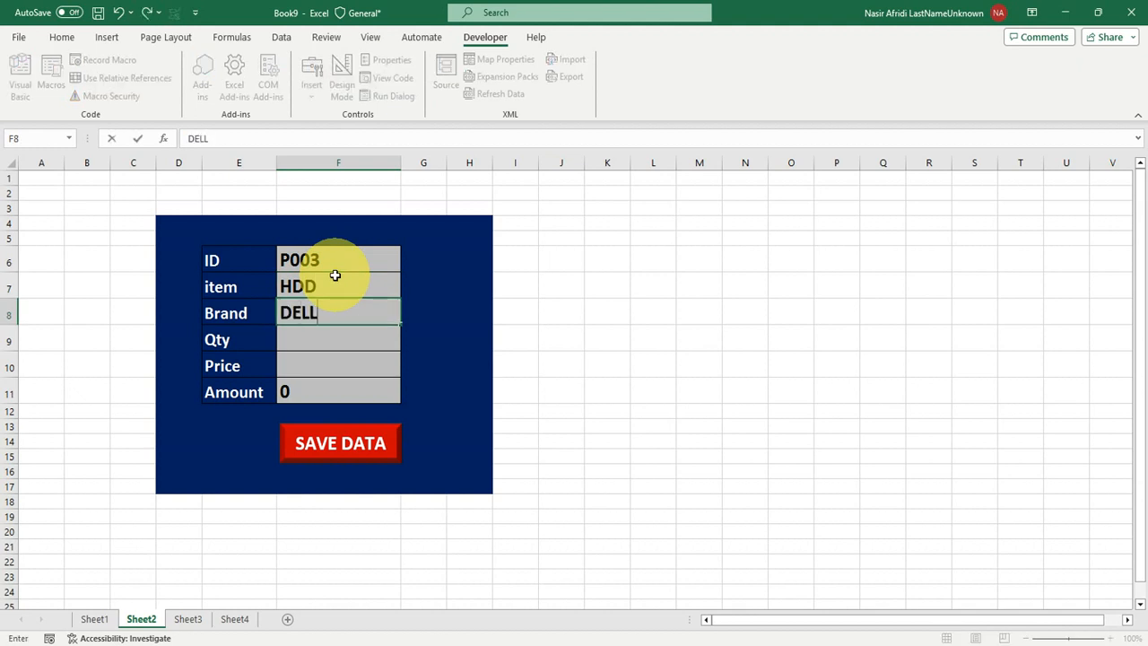
pyautogui.press('Return')
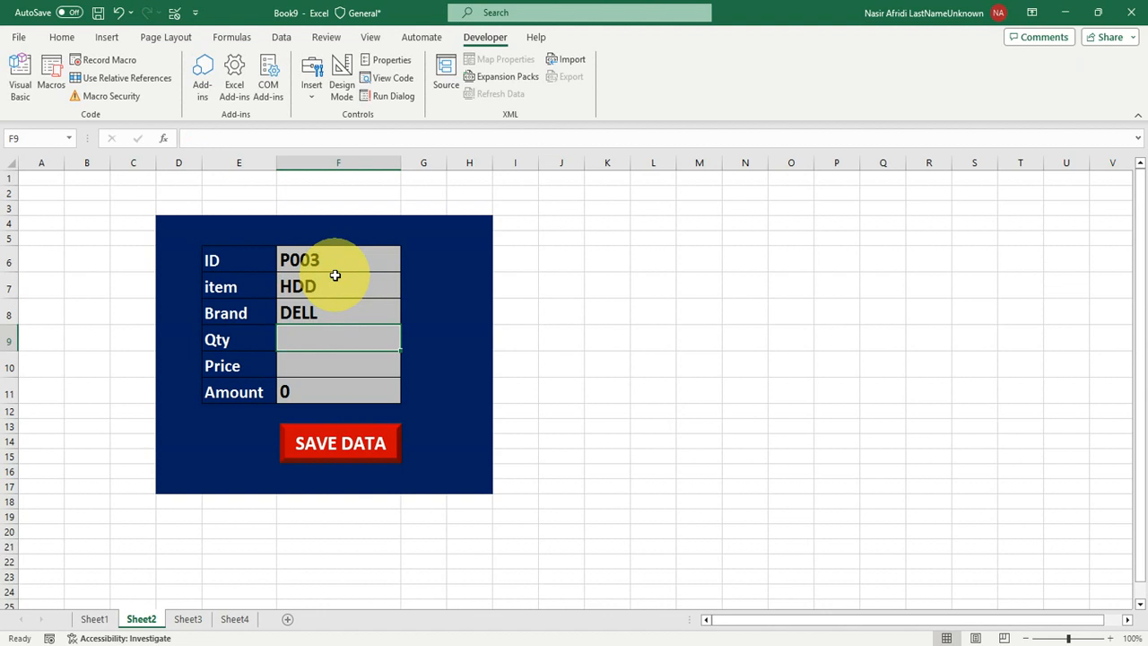
pyautogui.write('10')
pyautogui.press('Return')
pyautogui.write('2000')
pyautogui.press('Return')
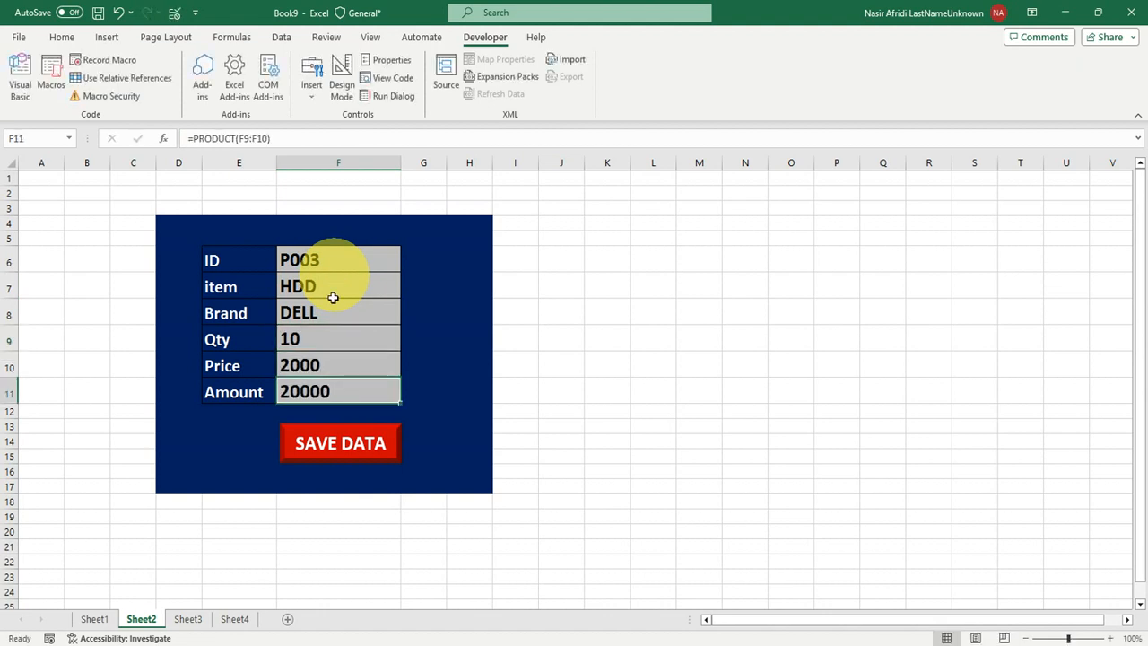
# Step: Save the P003 record with SAVE DATA, checking Sheet1 for the new row before returning to Sheet2
pyautogui.click(345, 441)
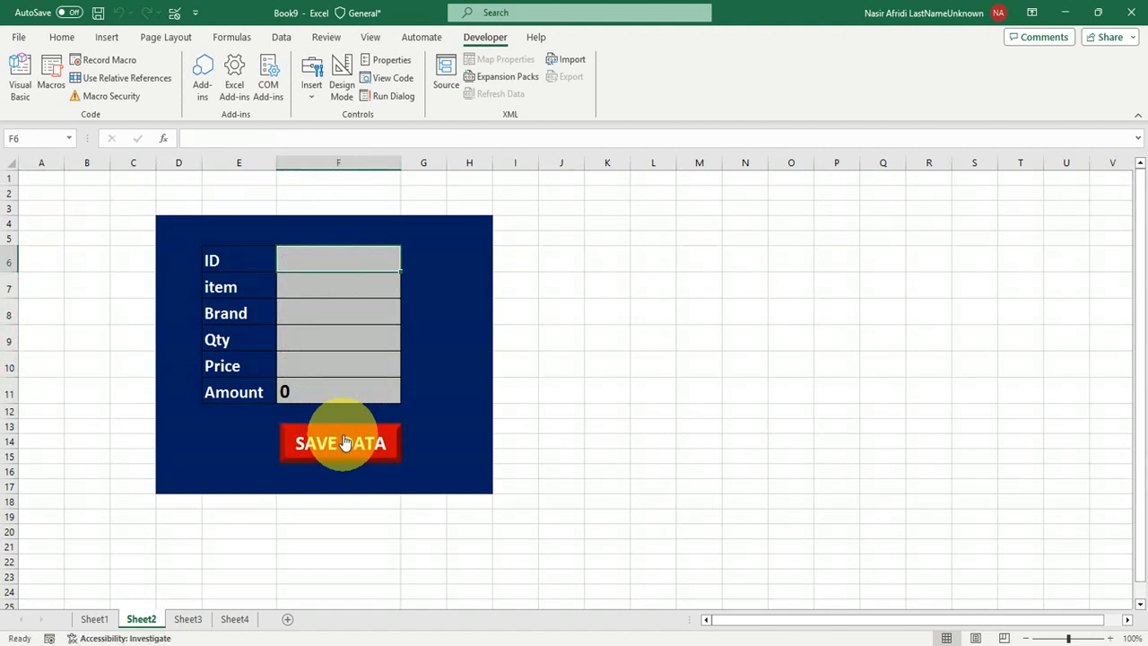
pyautogui.click(90, 619)
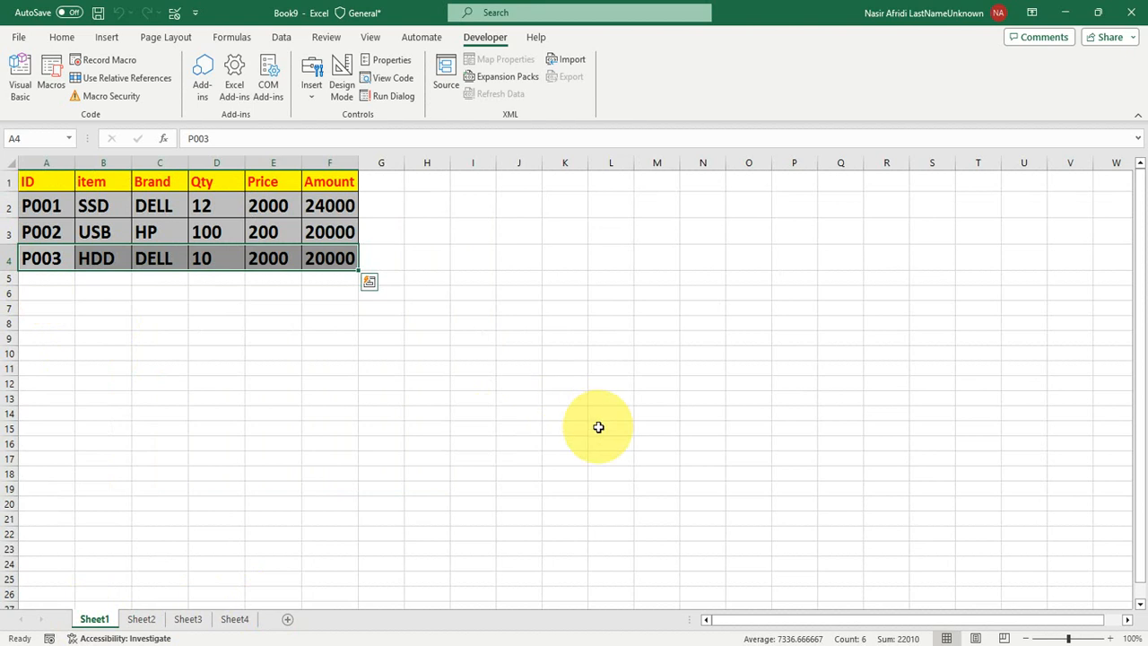
pyautogui.click(144, 619)
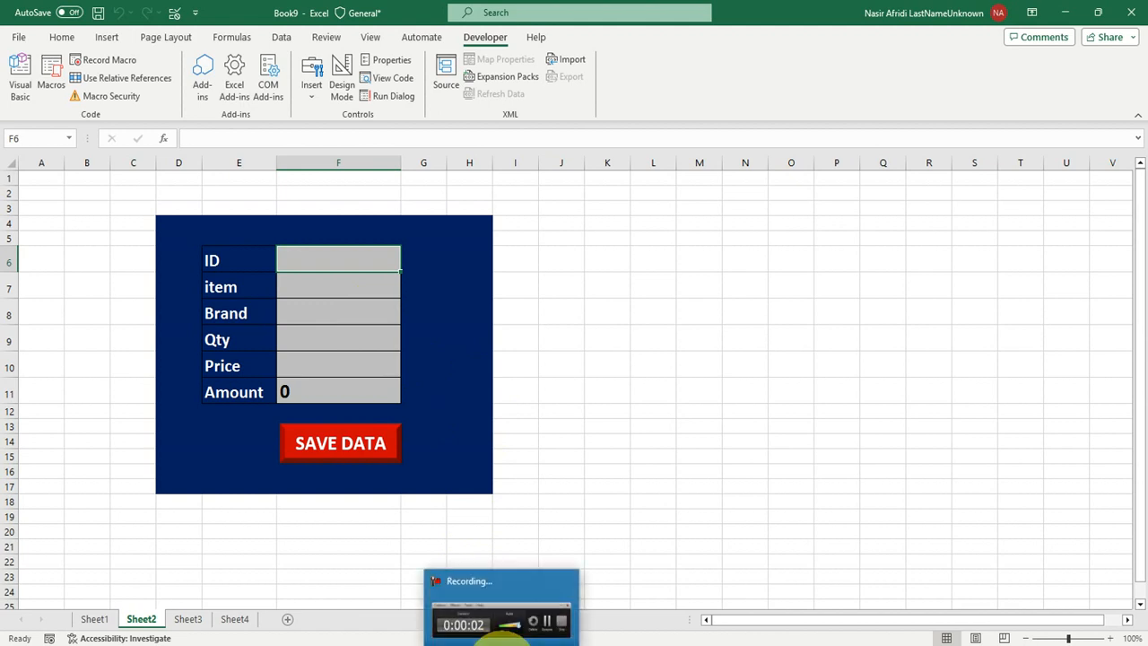
pyautogui.click(498, 634)
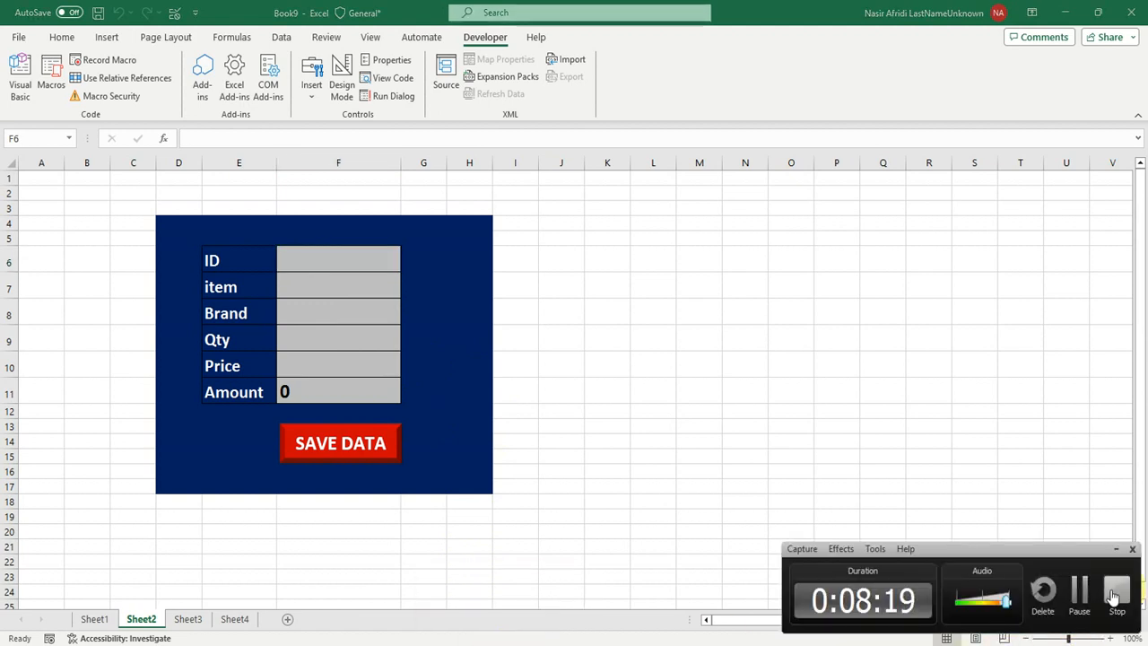